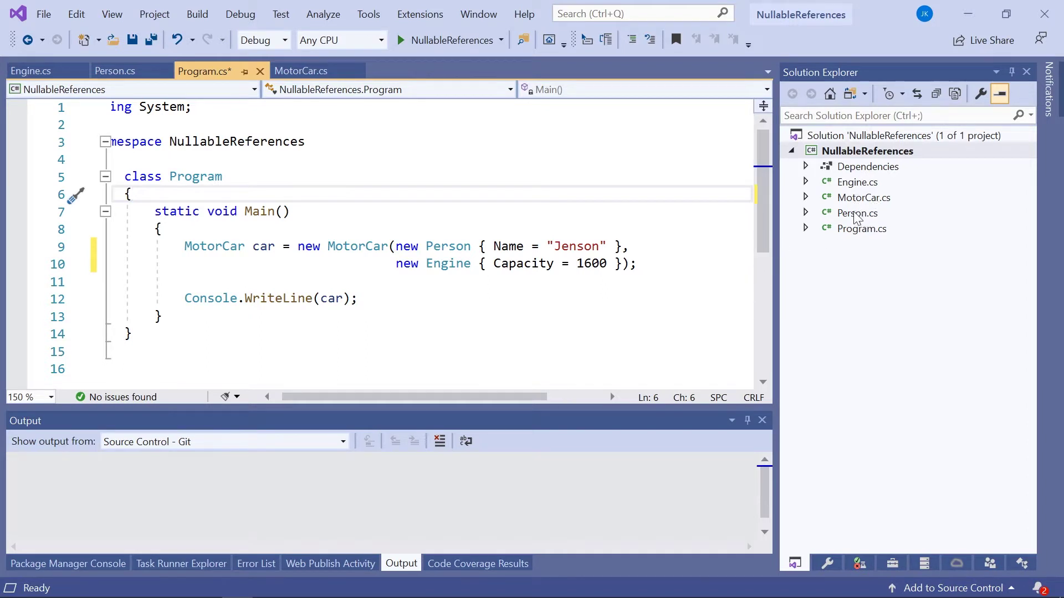
pyautogui.doubleClick(857, 182)
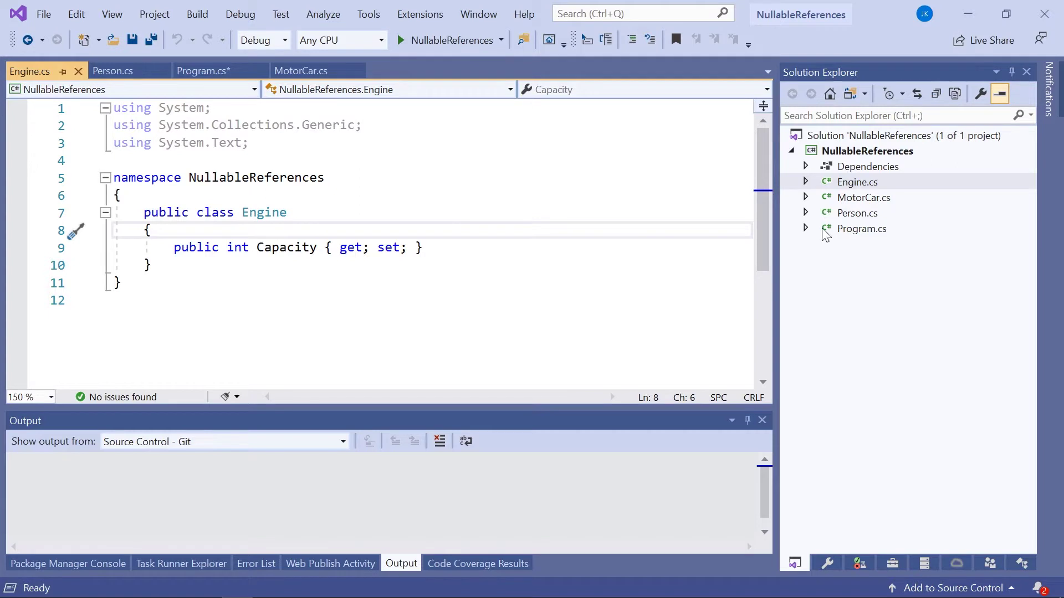
pyautogui.doubleClick(856, 213)
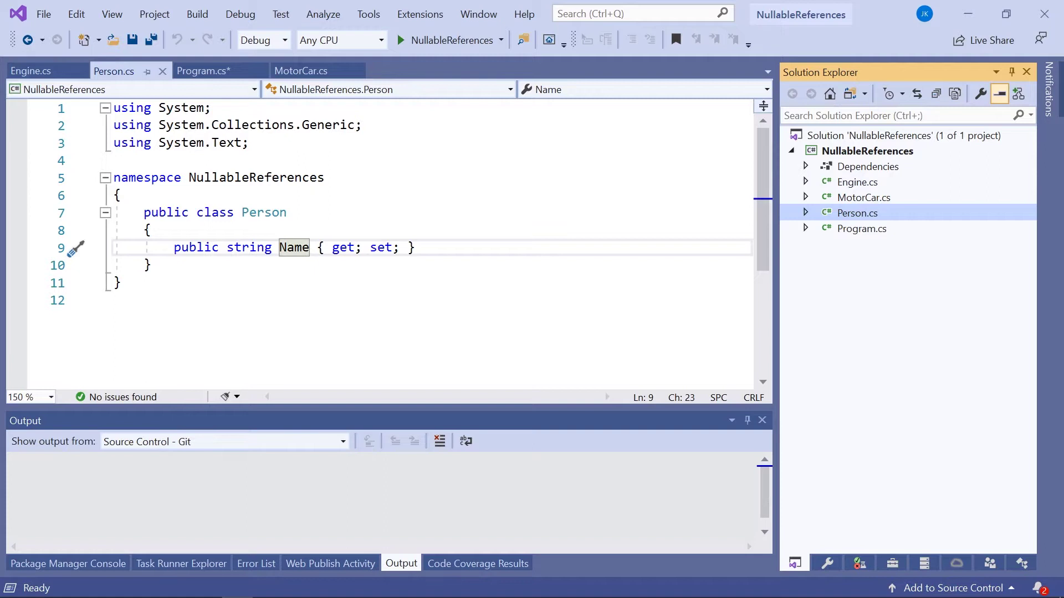
pyautogui.click(864, 198)
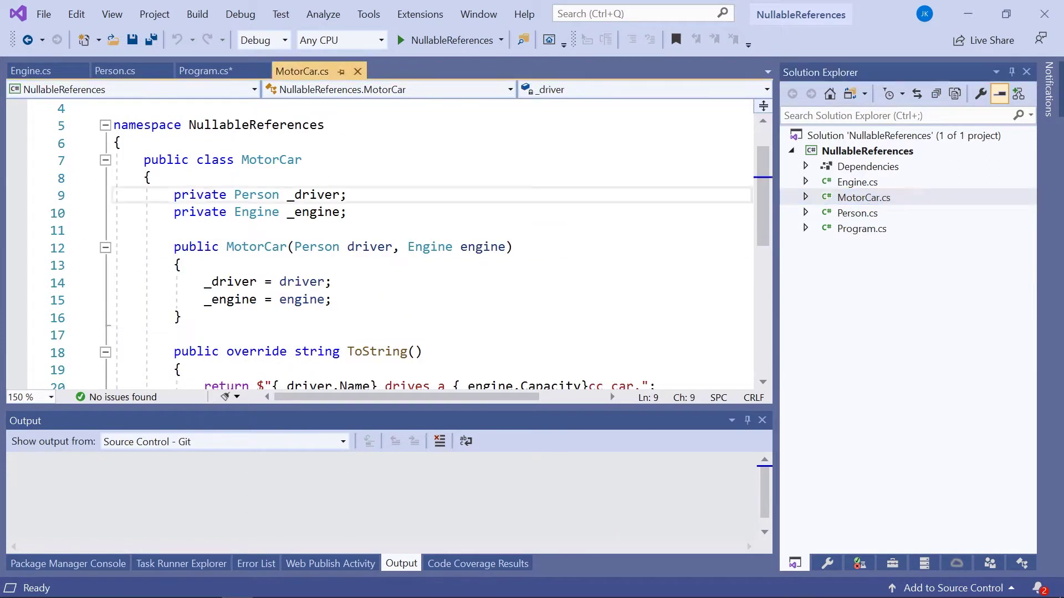
pyautogui.moveTo(174, 194); pyautogui.dragTo(346, 211)
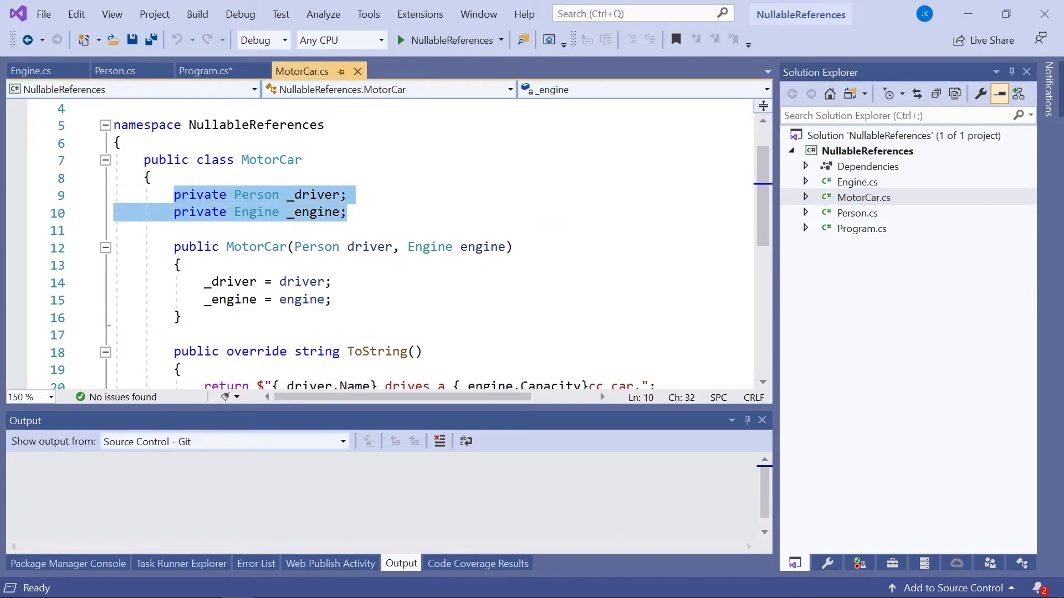
pyautogui.click(314, 196)
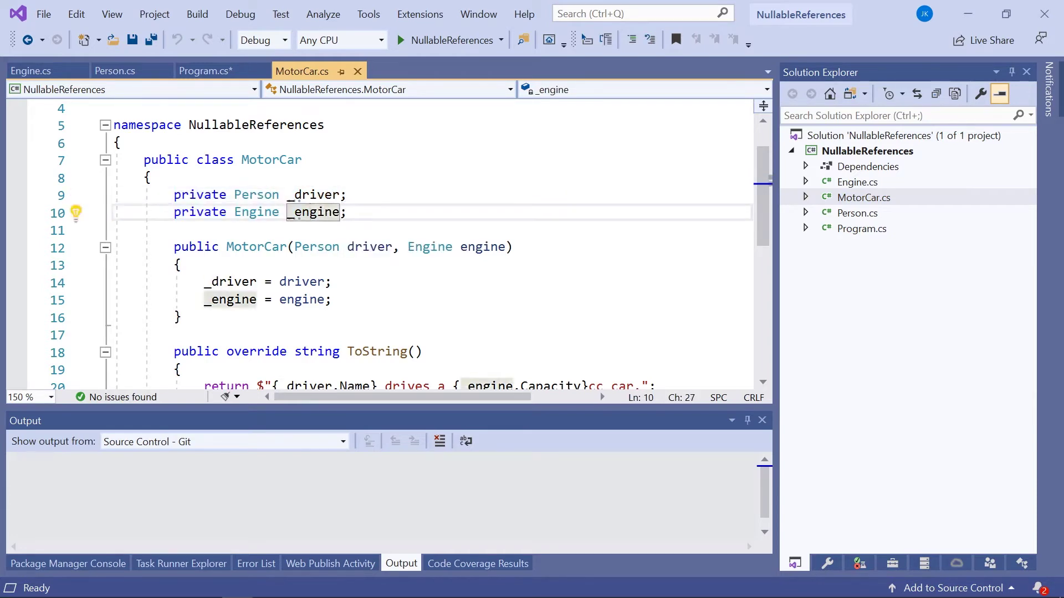
pyautogui.press('End')
pyautogui.scroll(-2, 416, 250)
pyautogui.scroll(2, 416, 250)
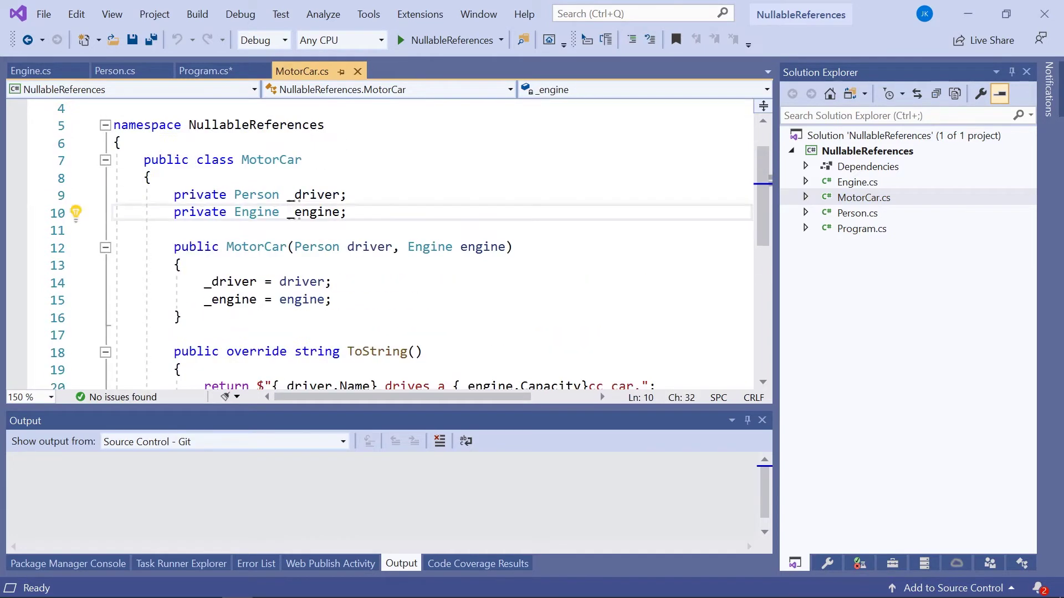
pyautogui.moveTo(174, 246); pyautogui.dragTo(181, 316)
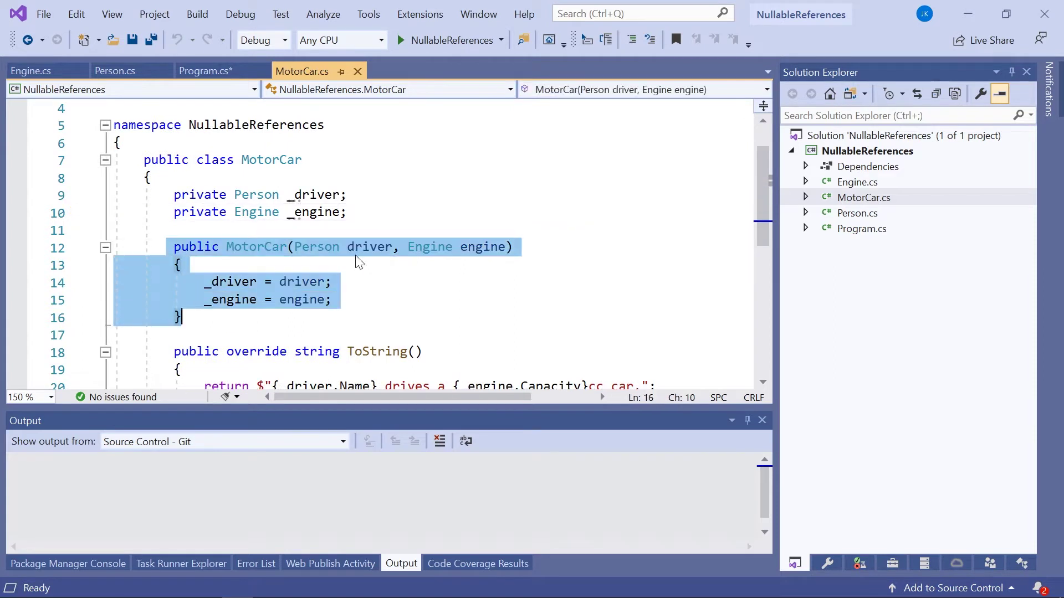
pyautogui.scroll(-2, 415, 250)
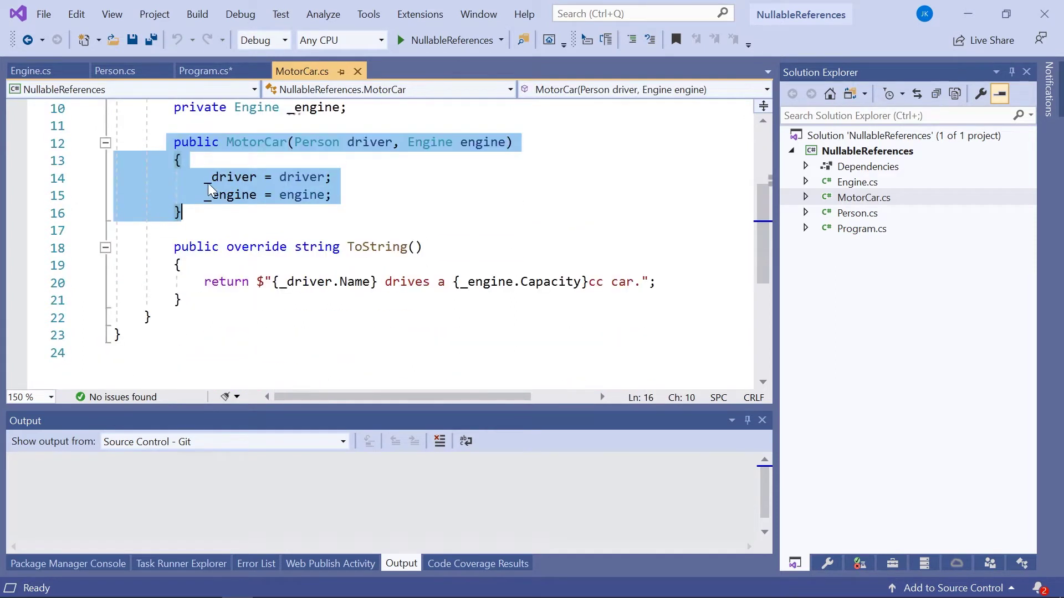
pyautogui.moveTo(655, 282); pyautogui.dragTo(203, 282)
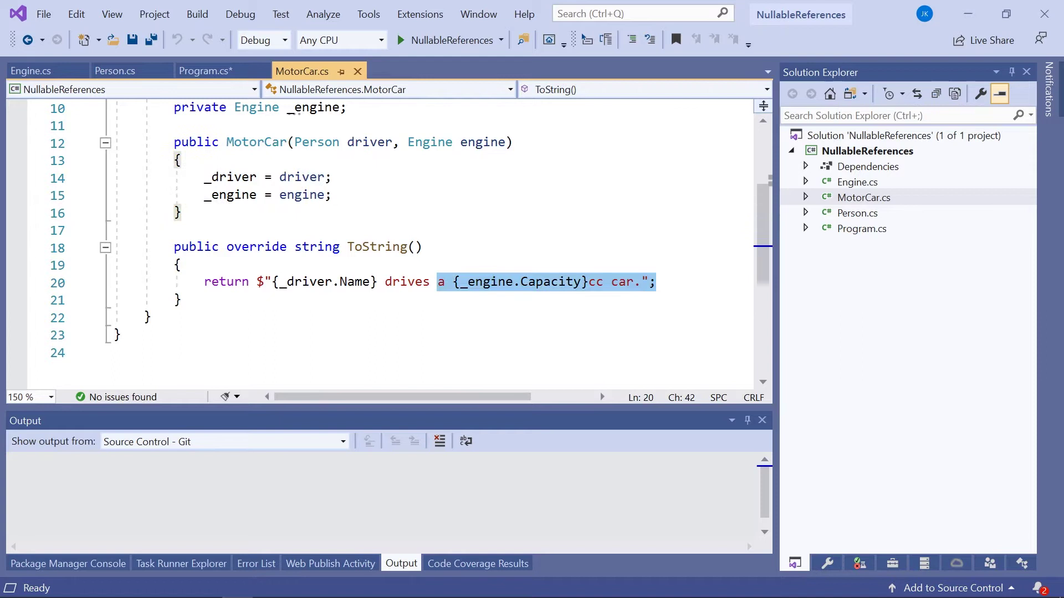
pyautogui.click(182, 264)
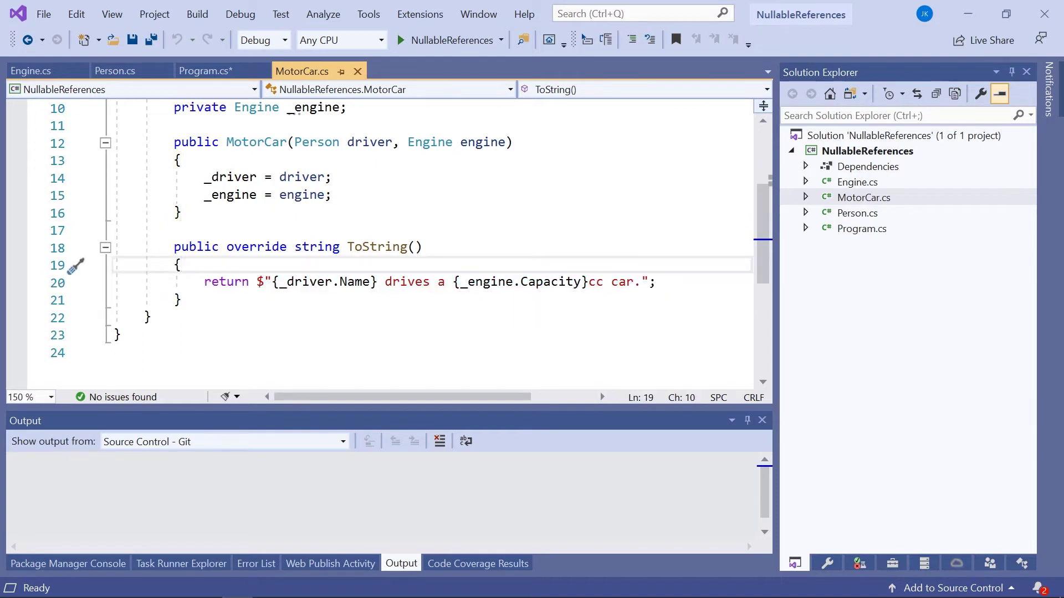
pyautogui.click(363, 281)
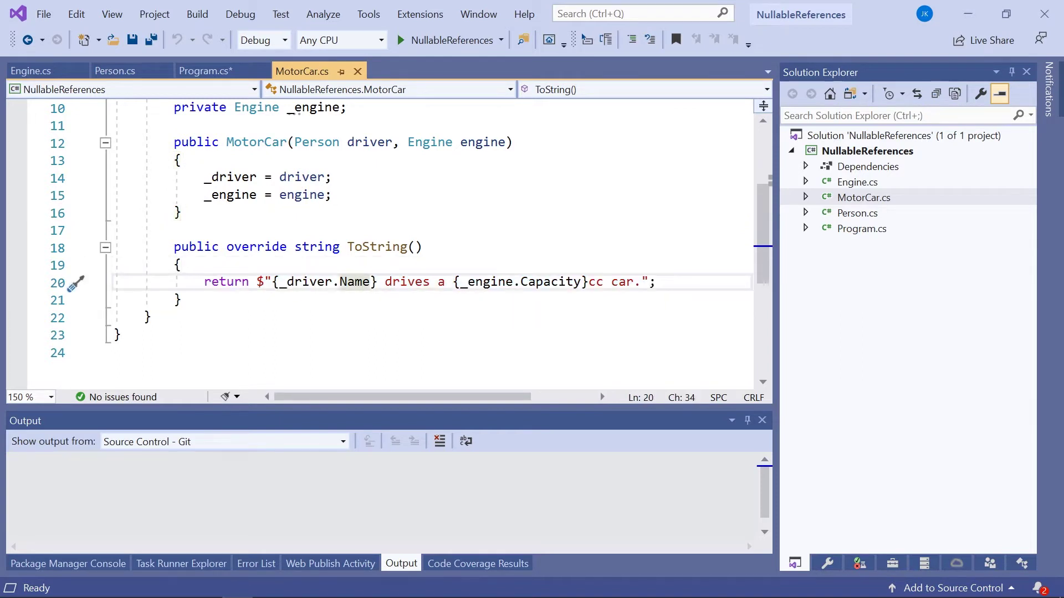
pyautogui.doubleClick(861, 229)
pyautogui.moveTo(93, 246); pyautogui.dragTo(94, 281)
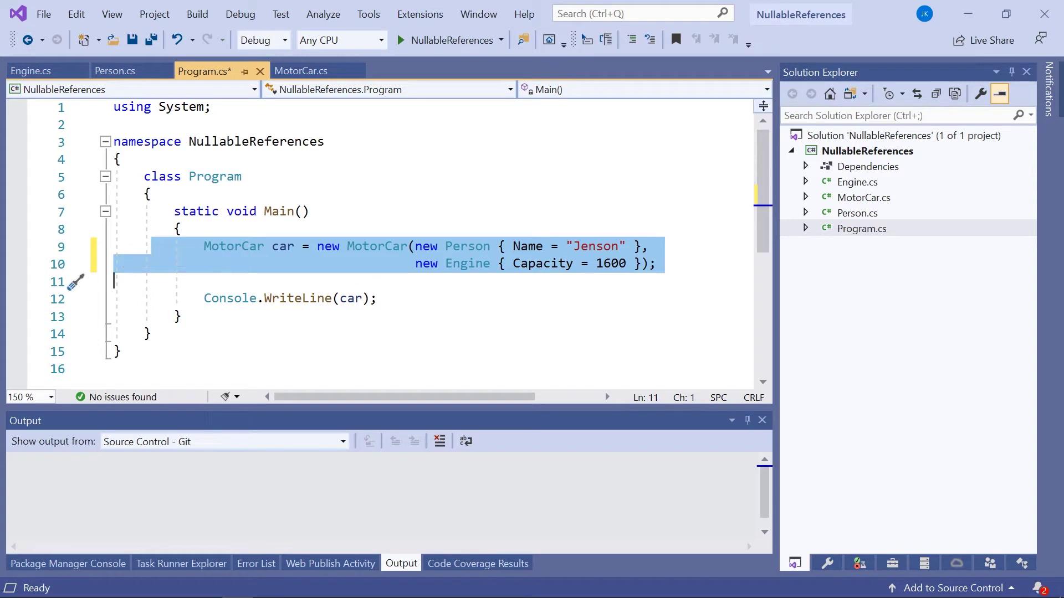
pyautogui.moveTo(378, 299); pyautogui.dragTo(203, 299)
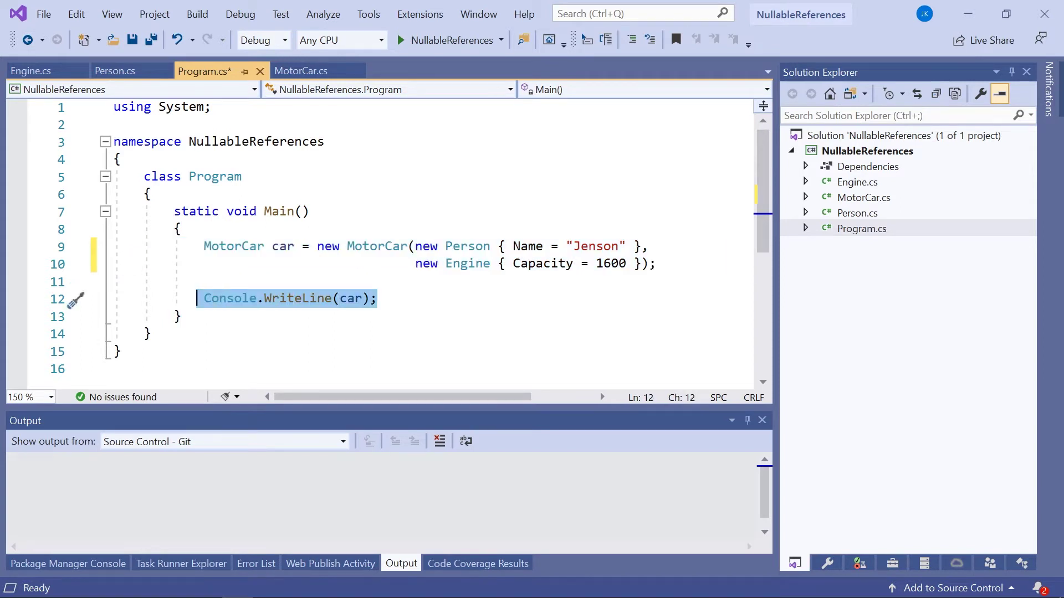
# Run the app, confirm it prints 'Jenson drives a 1600cc car.', and close the console
pyautogui.press('F5')
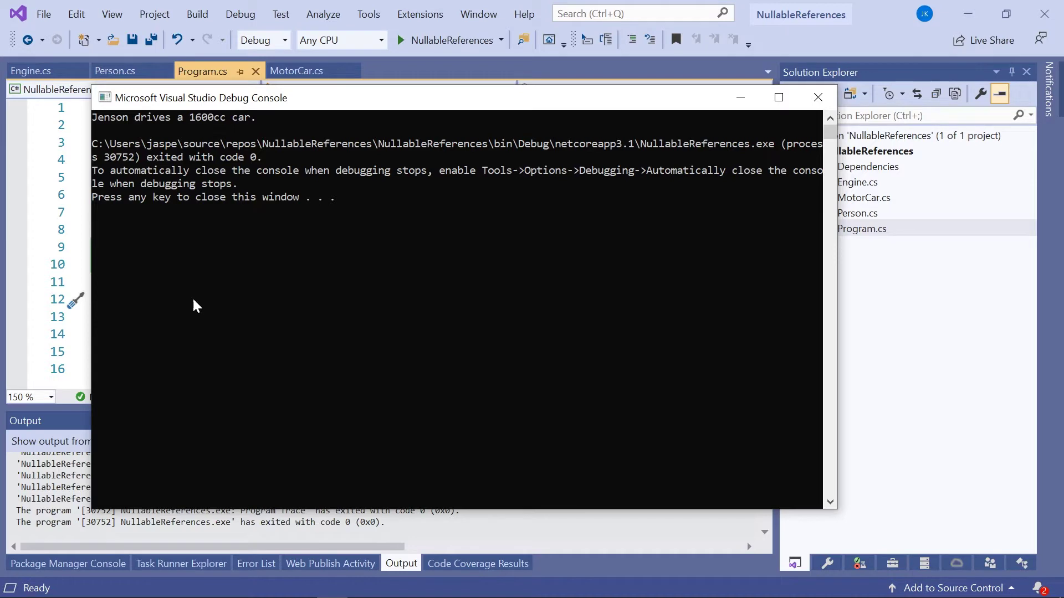
pyautogui.press('Return')
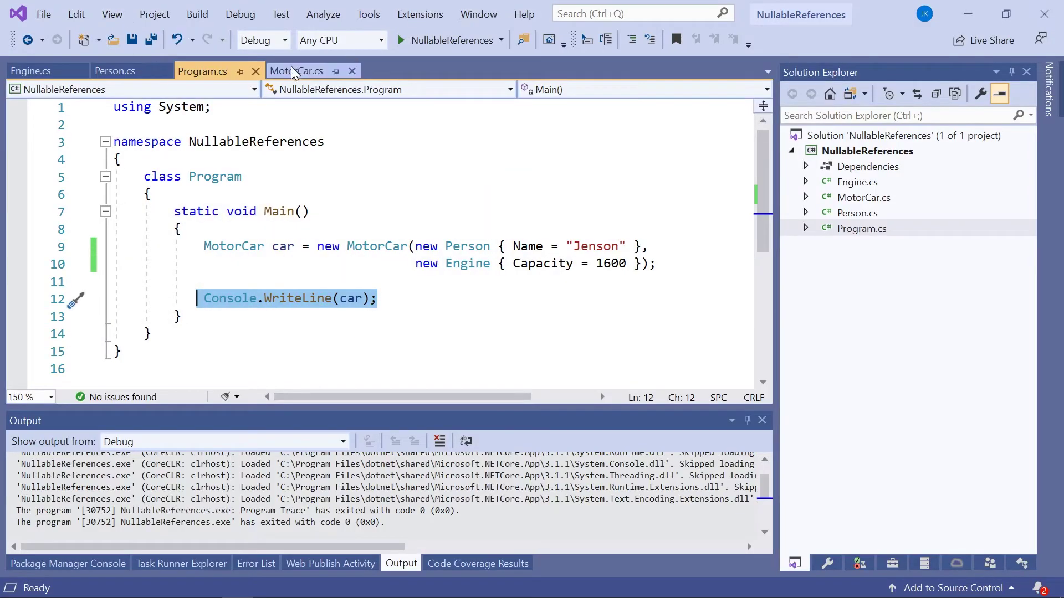
# Inspect the driver name and engine capacity placeholders in MotorCar's ToString return string
pyautogui.click(296, 71)
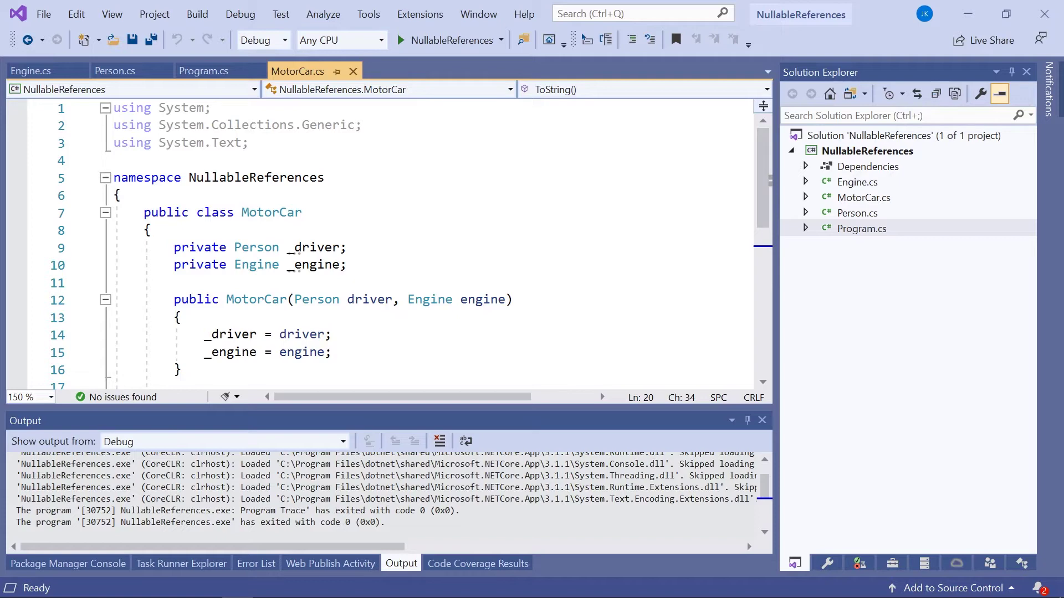
pyautogui.scroll(-3, 375, 249)
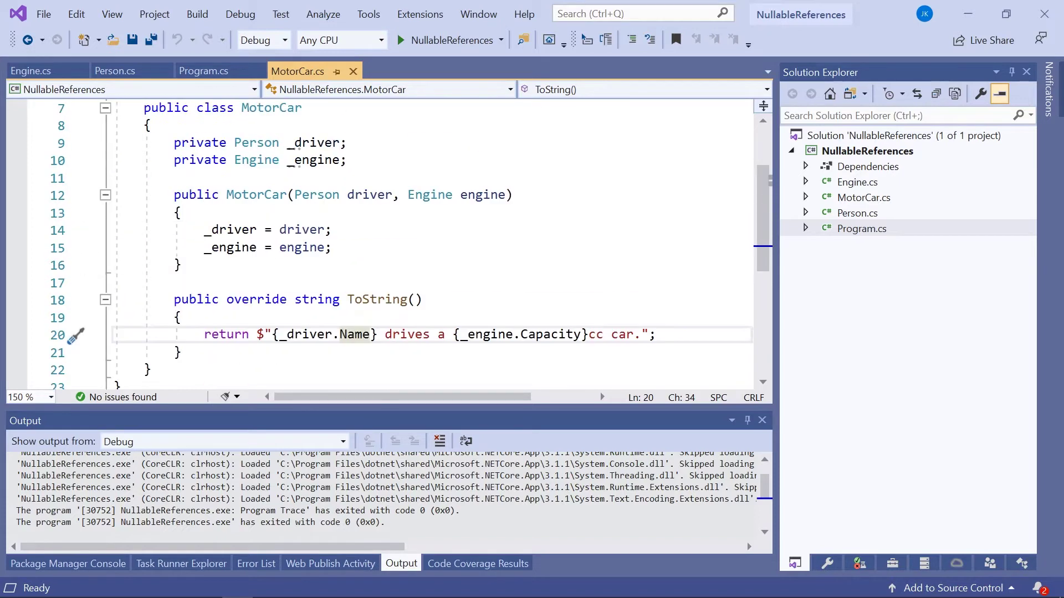
pyautogui.moveTo(298, 337)
pyautogui.mouseDown()
pyautogui.moveTo(272, 337)
pyautogui.moveTo(574, 336)
pyautogui.mouseUp()
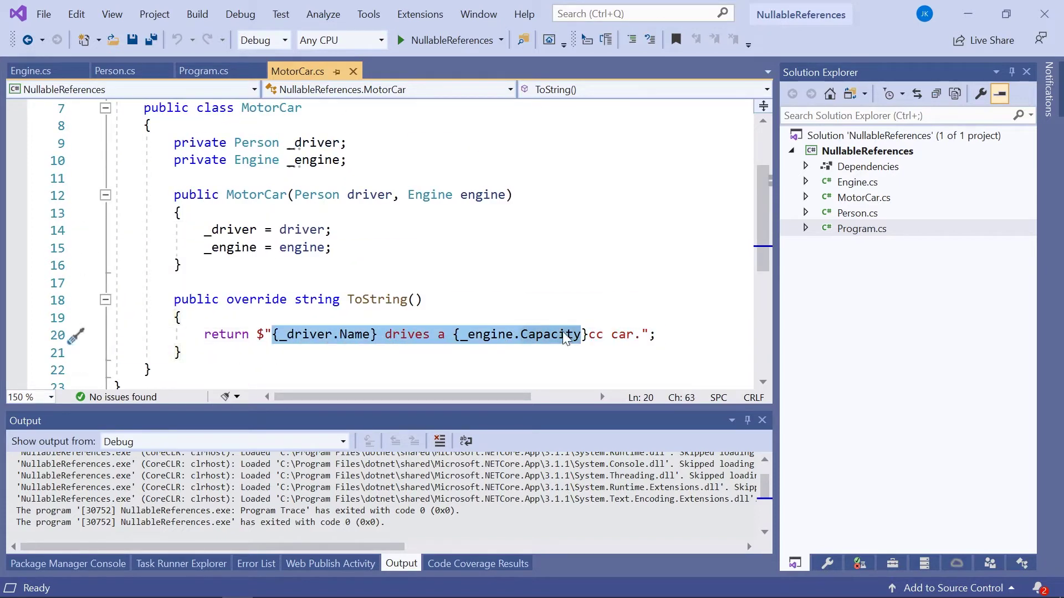
pyautogui.press('Up')
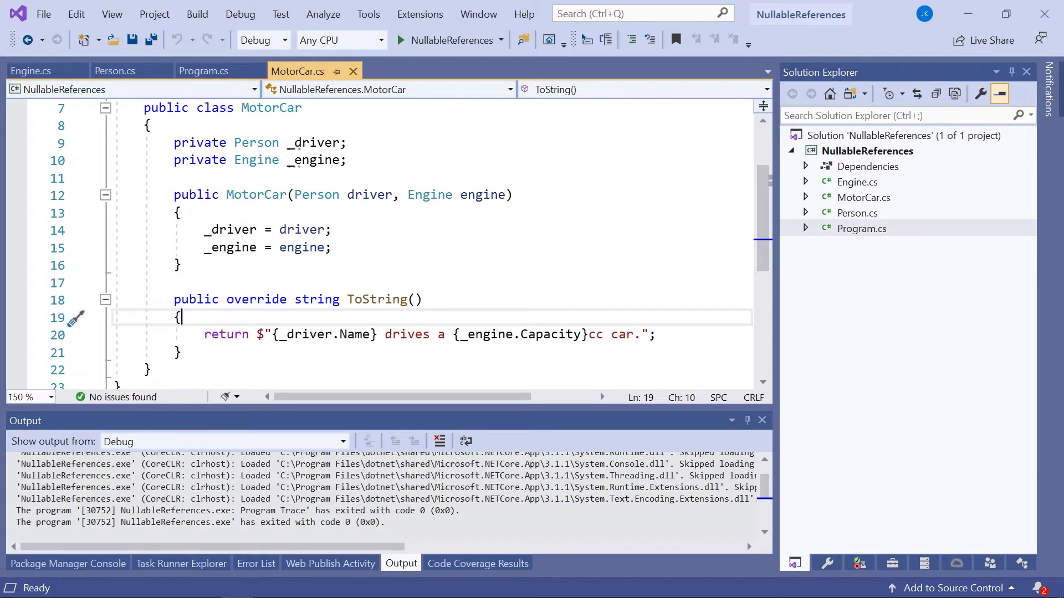
# Pass null as the driver in Main, save, debug until the exception appears, then stop
pyautogui.click(203, 71)
pyautogui.moveTo(414, 247); pyautogui.dragTo(655, 264)
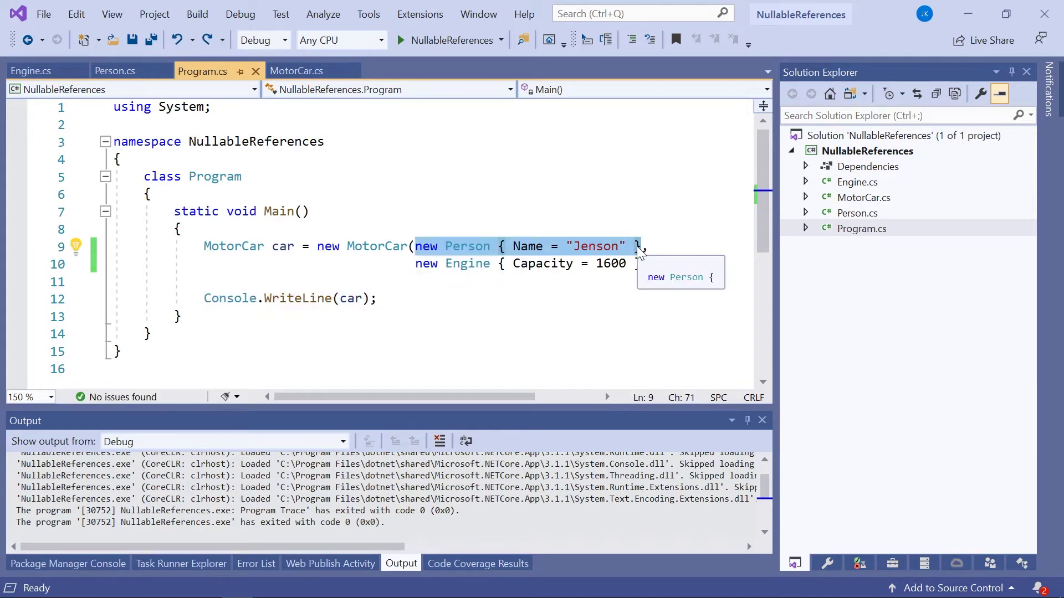
pyautogui.write('null,')
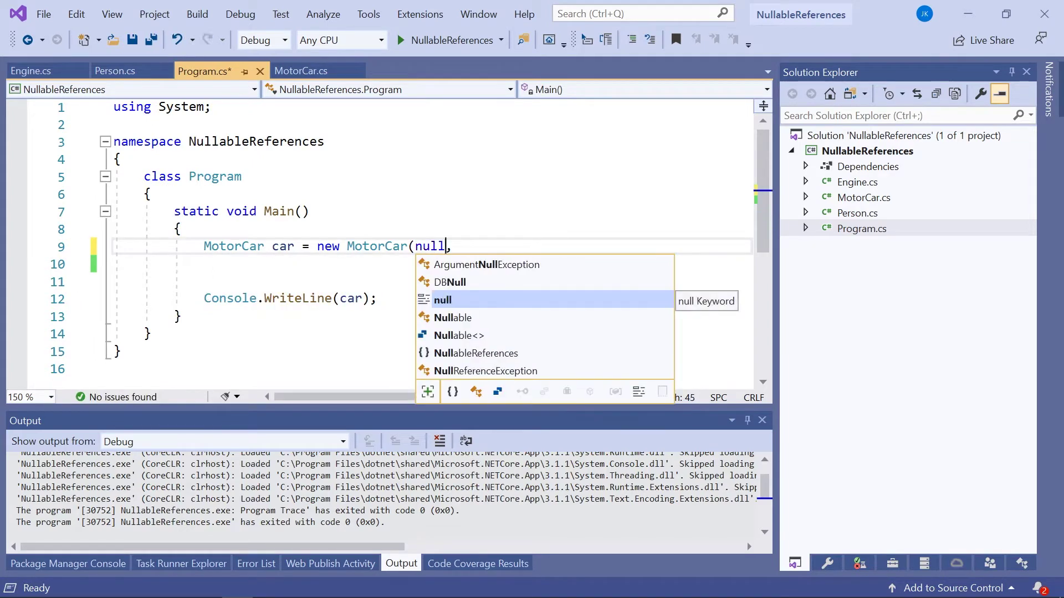
pyautogui.press('Escape')
pyautogui.hotkey('ctrl', 'shift', 'b')
pyautogui.press('F5')
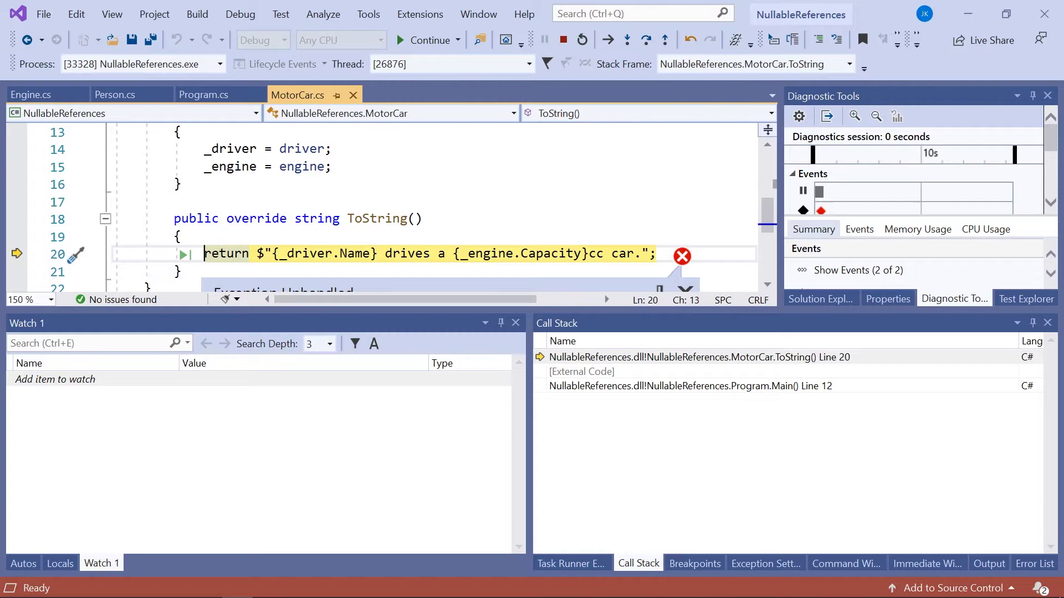
pyautogui.click(564, 39)
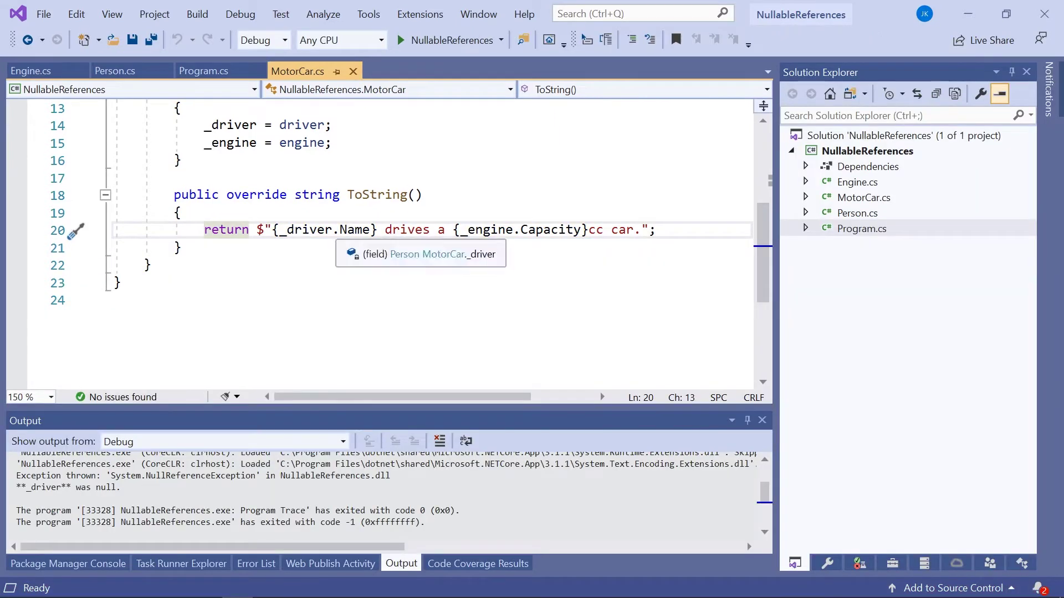
# Add a 'No one' fallback after _driver.Name, rerun the app, and close the console
pyautogui.click(335, 230)
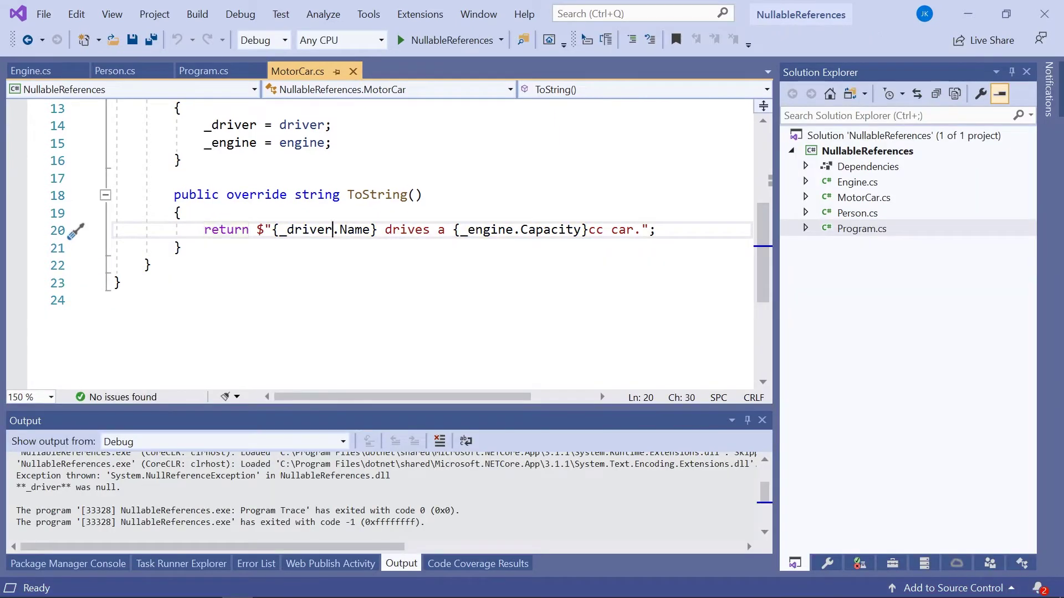
pyautogui.write('?')
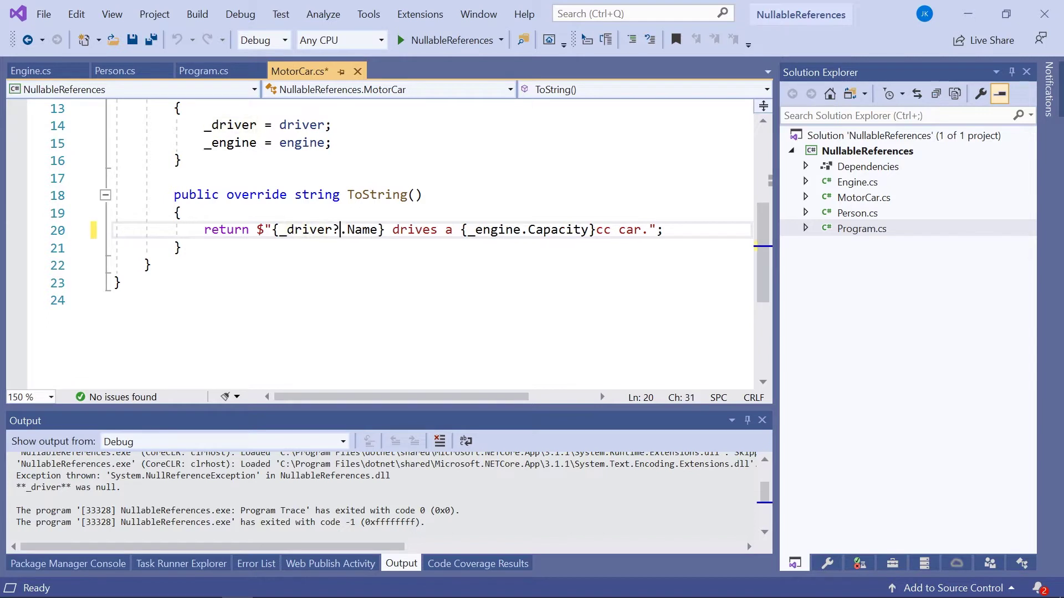
pyautogui.press('Right')
pyautogui.press('Right')
pyautogui.press('Right')
pyautogui.press('Right')
pyautogui.press('Right')
pyautogui.write('??')
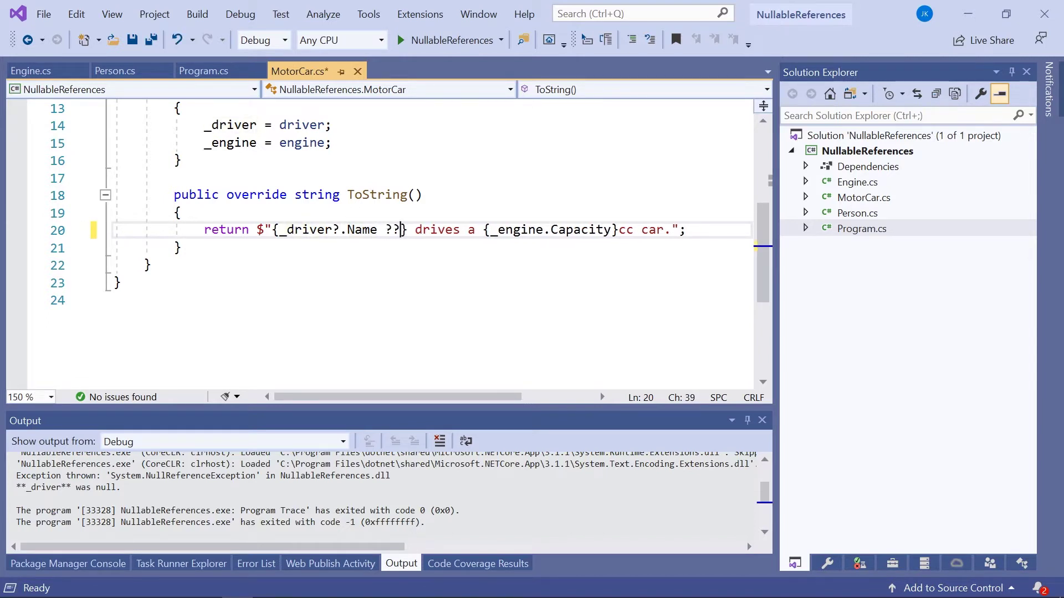
pyautogui.write(' "')
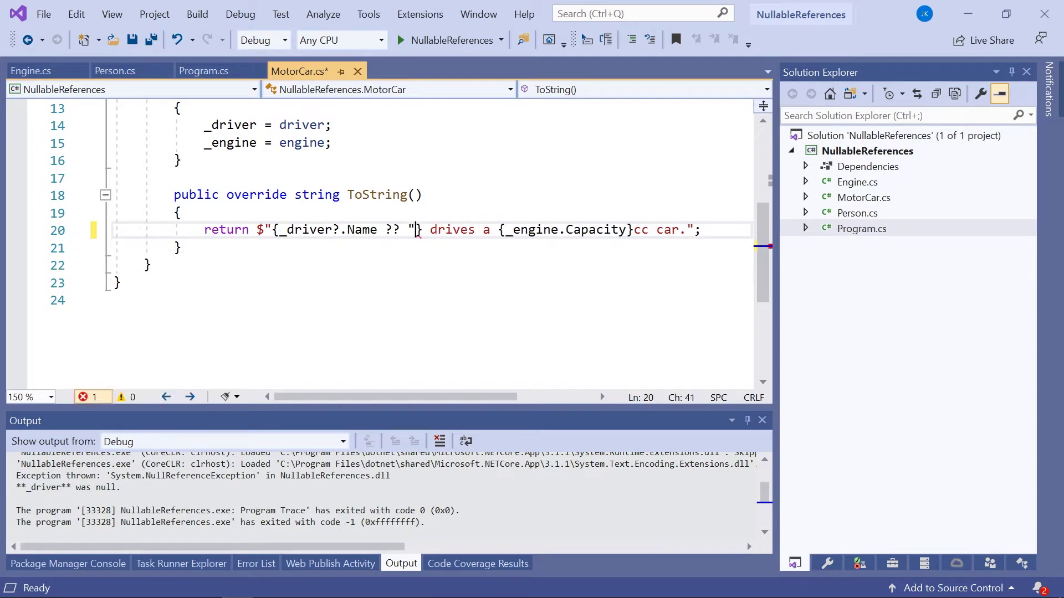
pyautogui.write('No one')
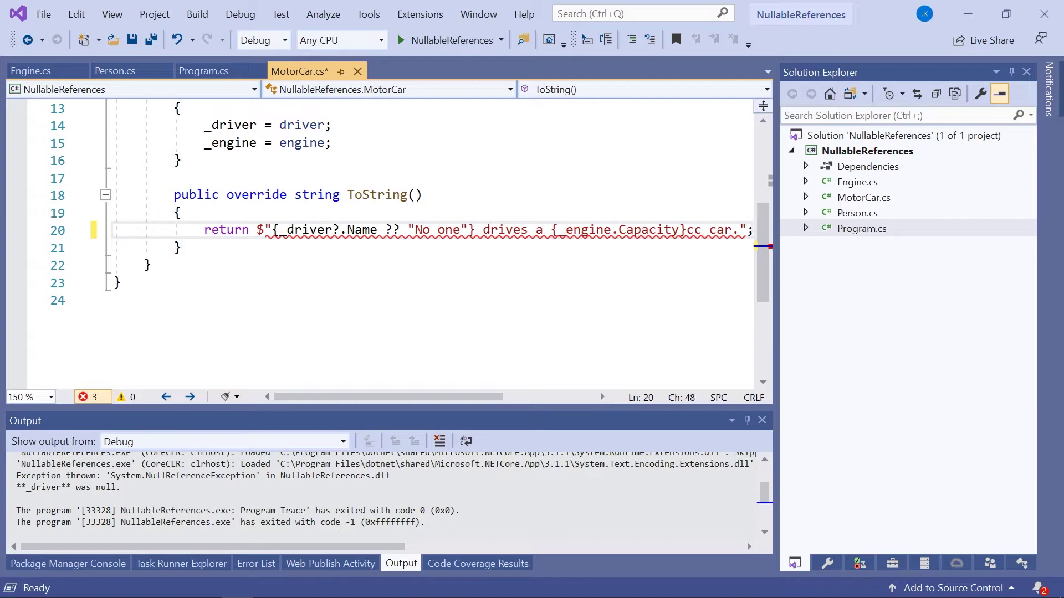
pyautogui.write('"')
pyautogui.press('F5')
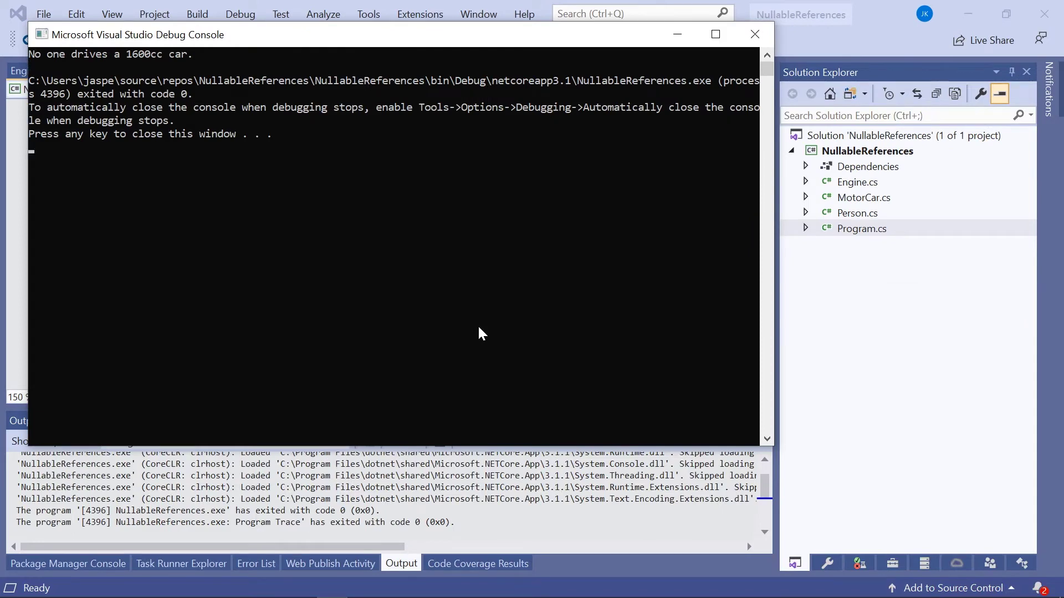
pyautogui.press('Return')
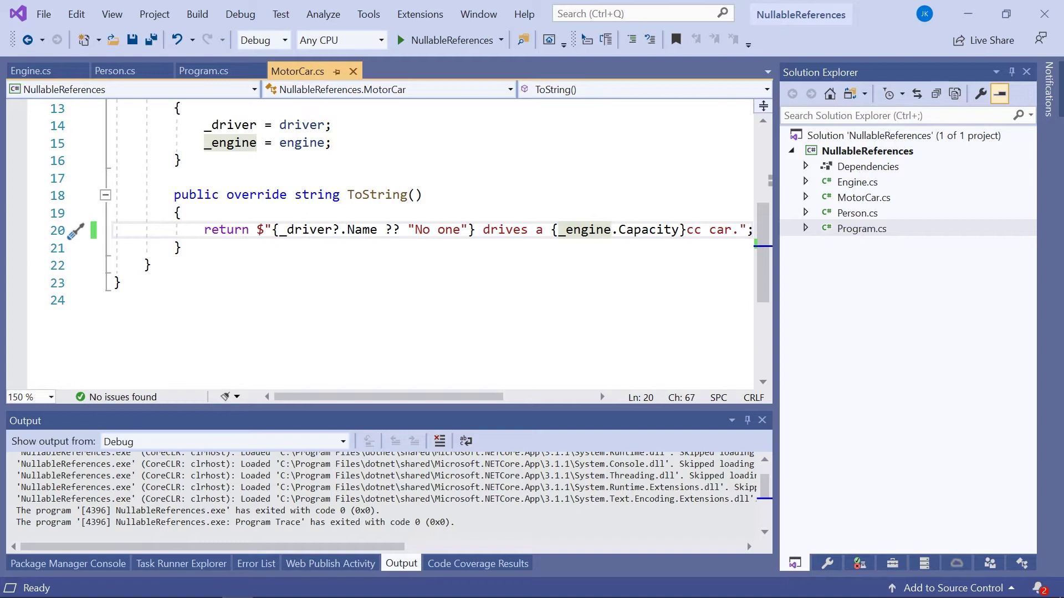
pyautogui.write('?')
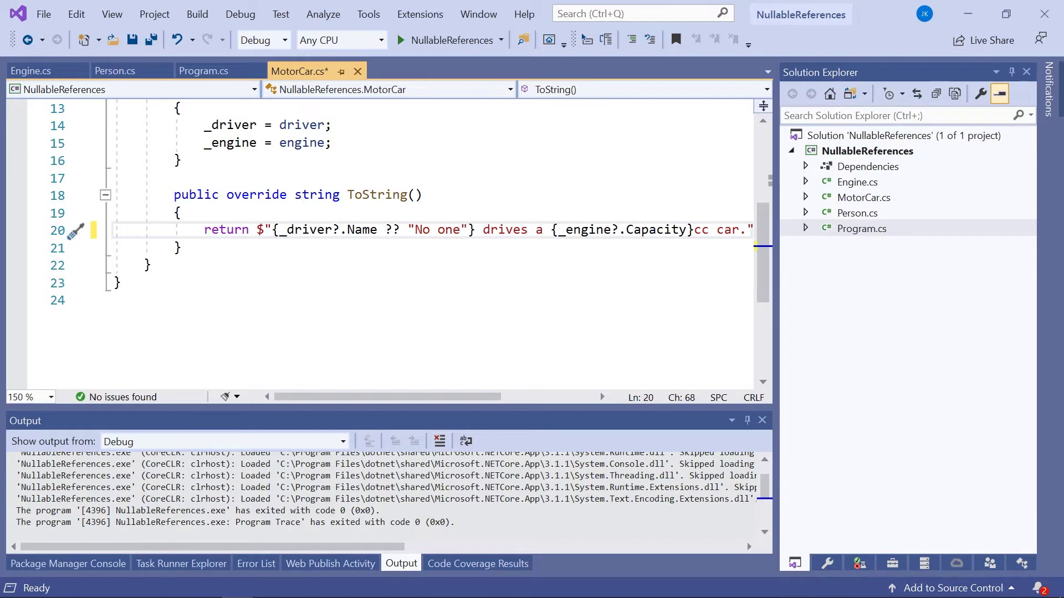
# Drop the stray ? after _engine, give Jenson a null engine in Main, and run
pyautogui.press('BackSpace')
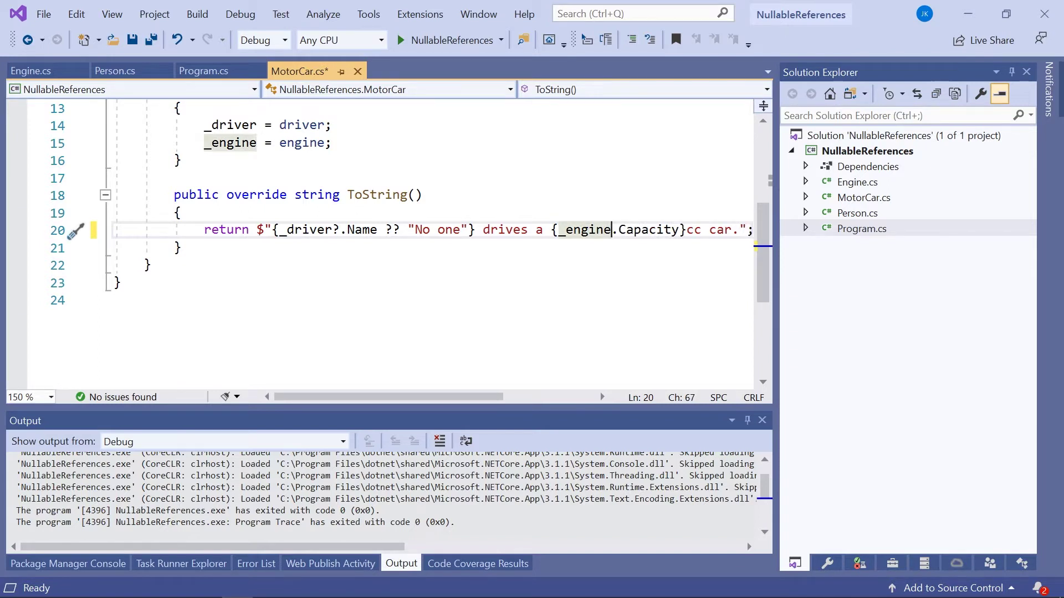
pyautogui.scroll(2, 416, 250)
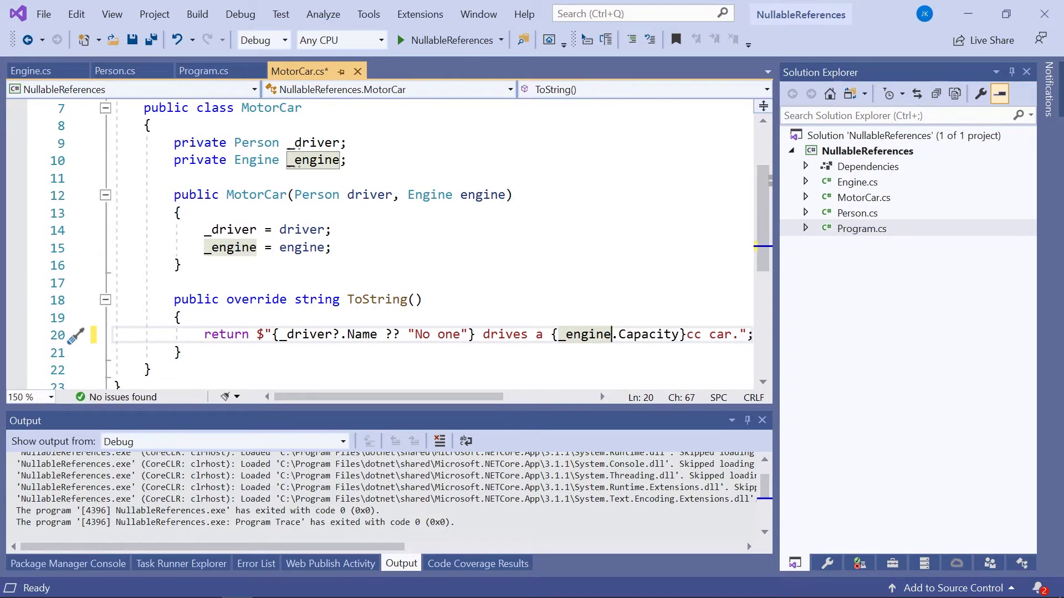
pyautogui.click(207, 71)
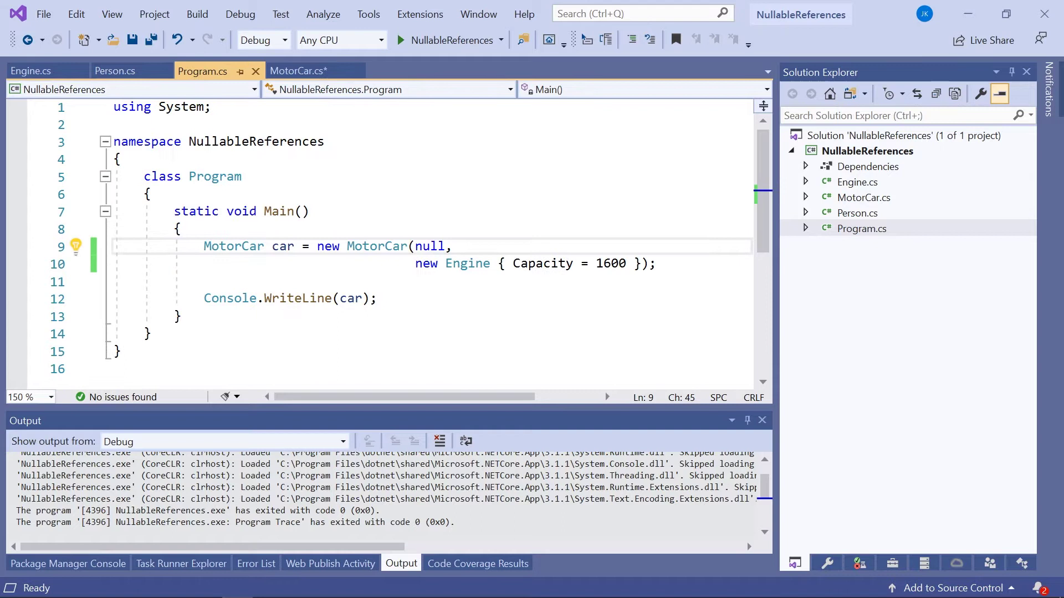
pyautogui.write('new Person { Name = "Jenson" }')
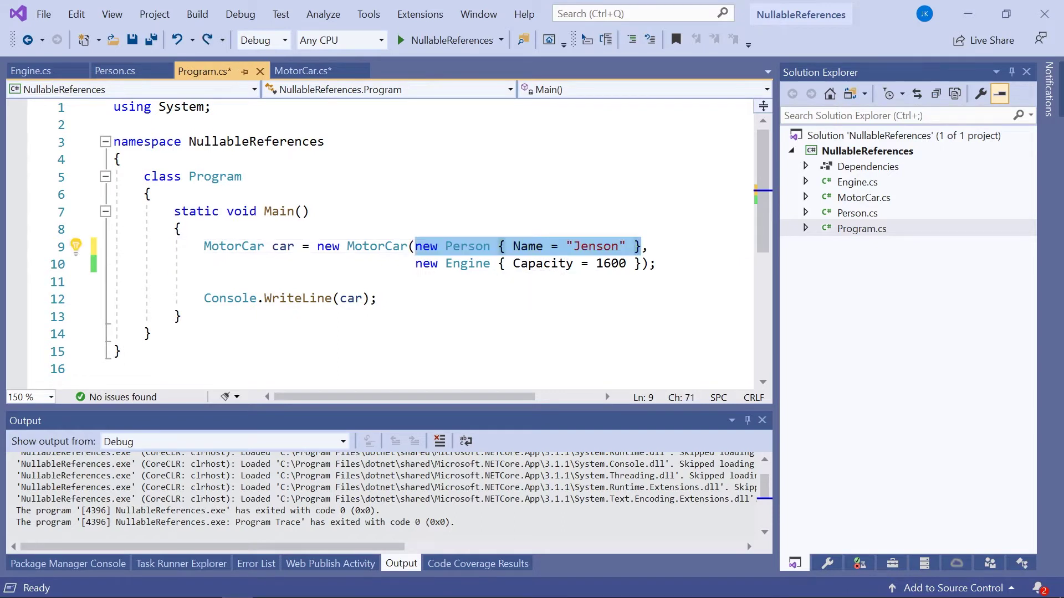
pyautogui.moveTo(415, 264); pyautogui.dragTo(634, 264)
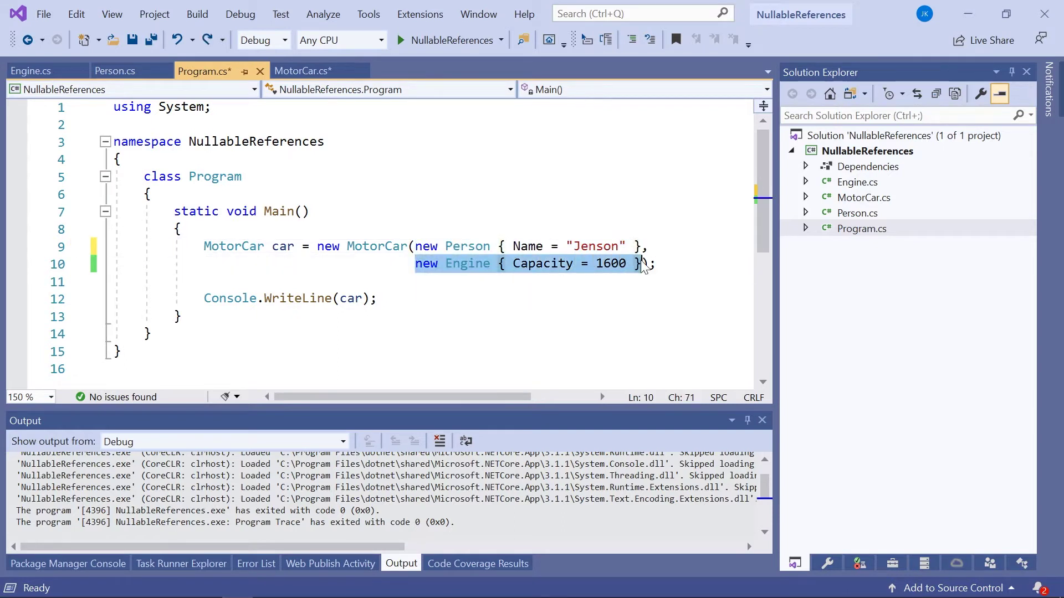
pyautogui.write('null')
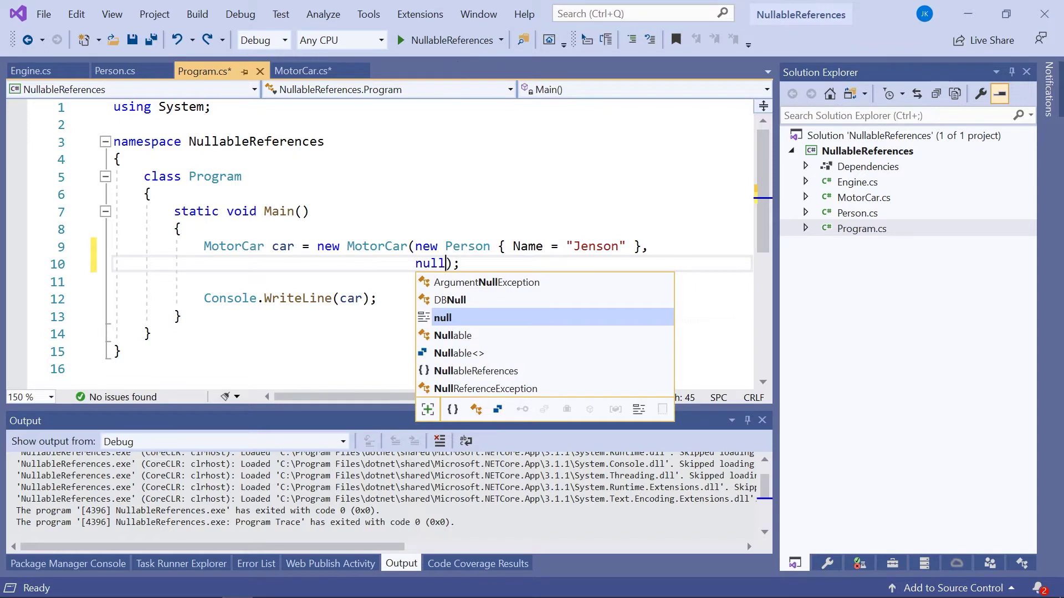
pyautogui.click(449, 176)
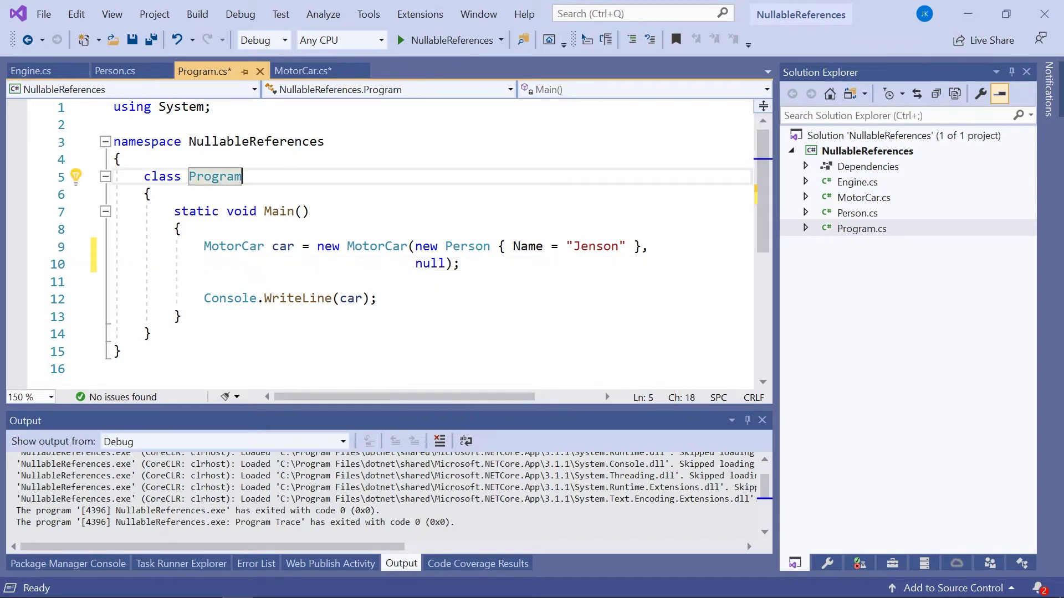
pyautogui.hotkey('ctrl', 'F5')
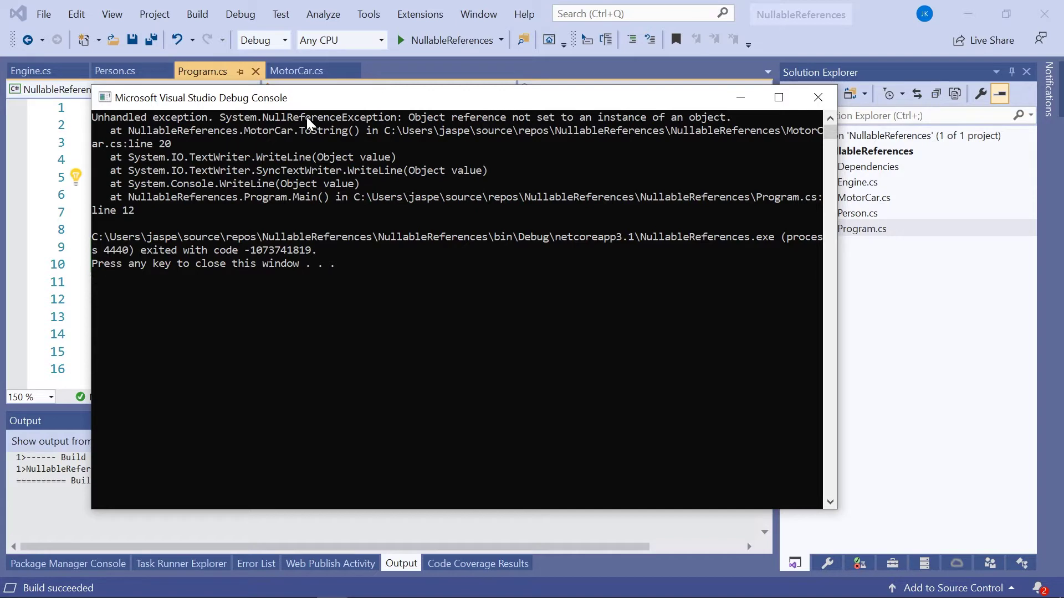
# Close the crash console and undo back to new Engine { Capacity = 1600 }
pyautogui.press('Return')
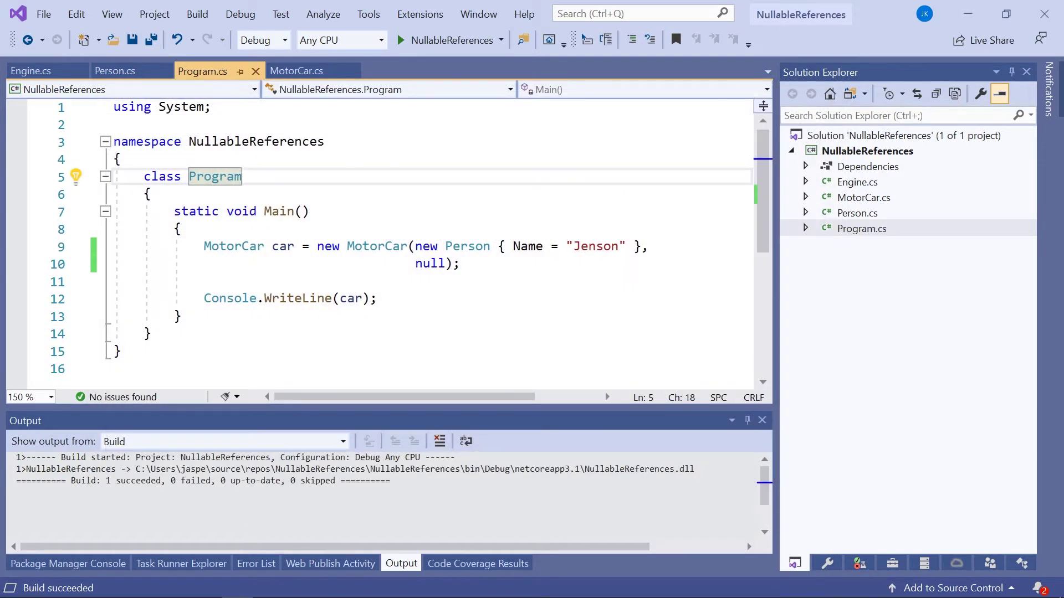
pyautogui.hotkey('ctrl', 'shift', 'z')
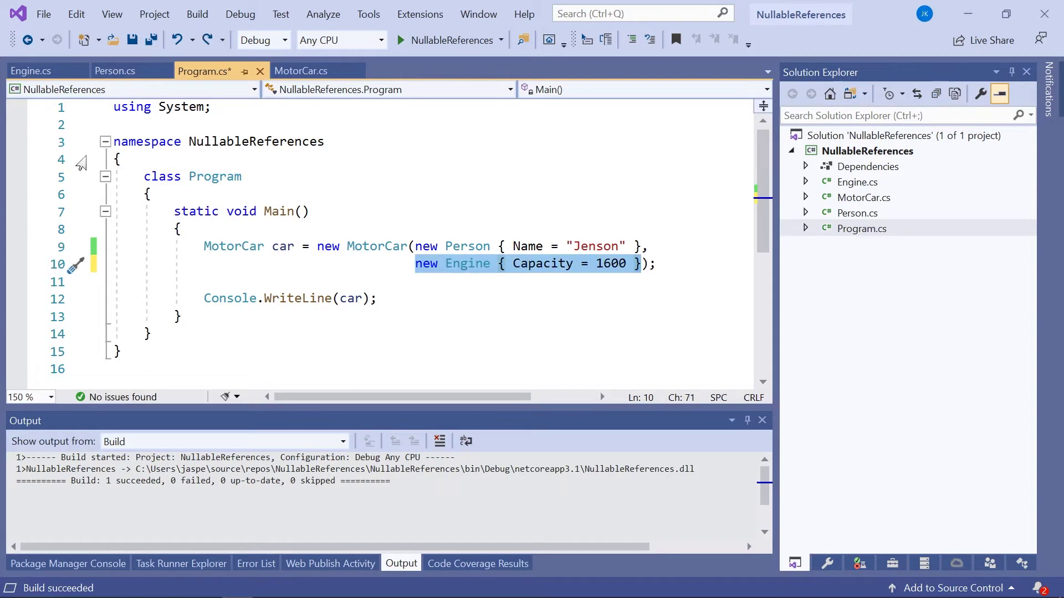
# In MotorCar.cs, add ! after Engine on line 10 so the field reads Engine! _engine
pyautogui.click(302, 70)
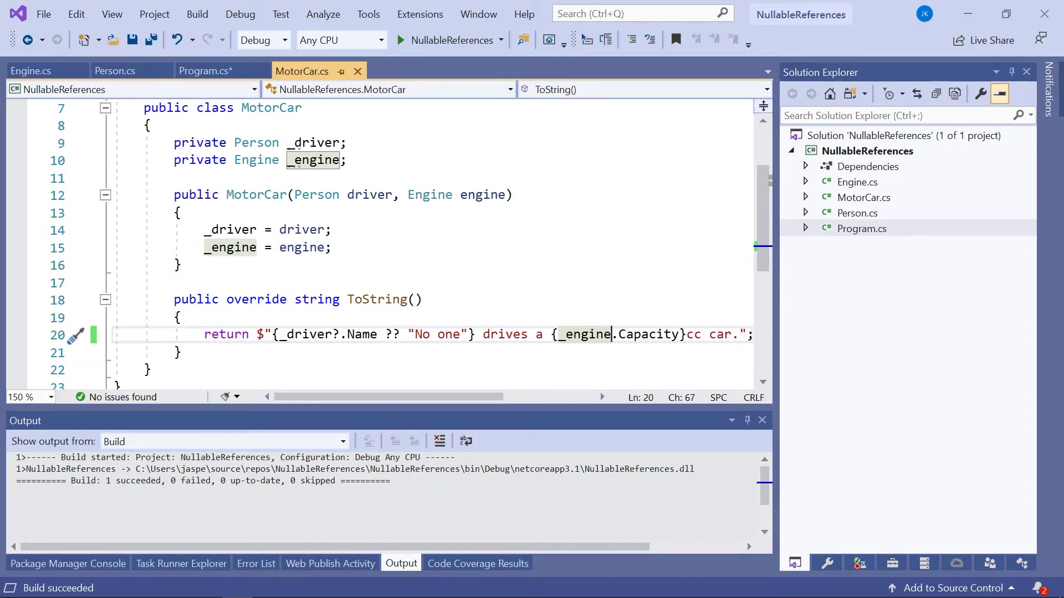
pyautogui.click(279, 160)
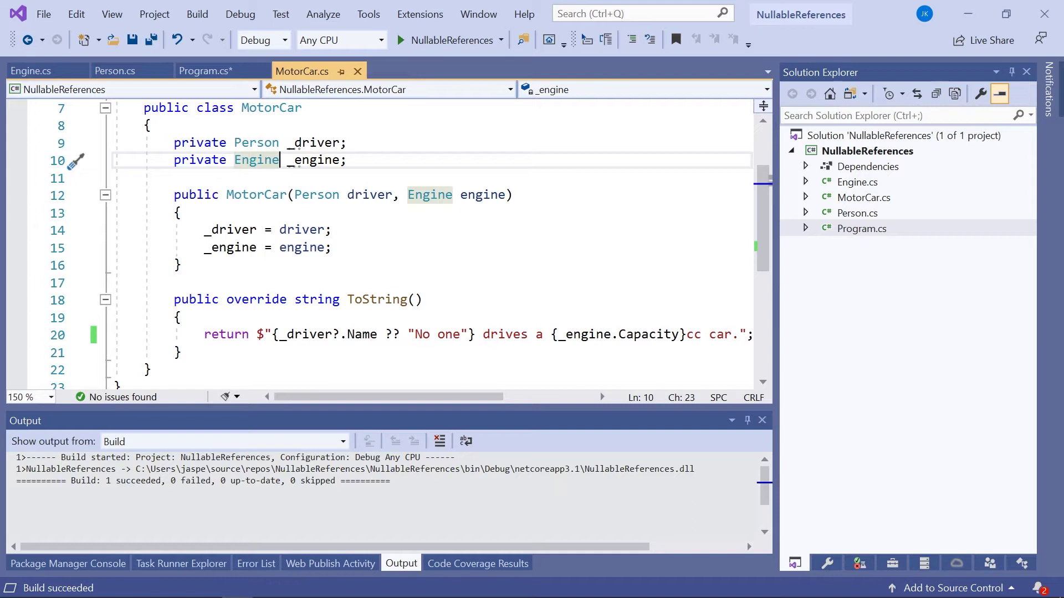
pyautogui.write('!')
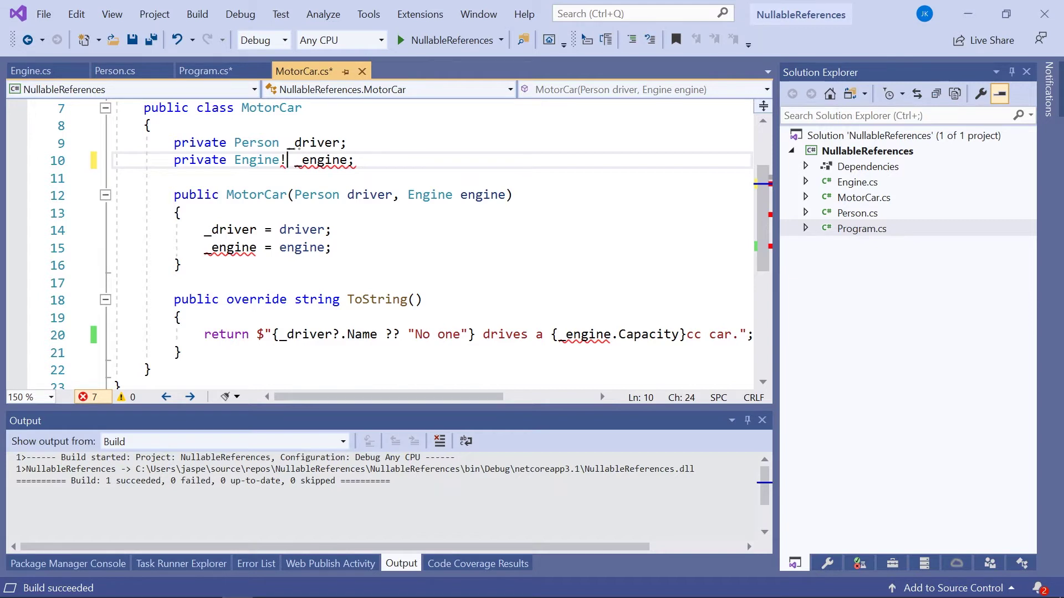
pyautogui.press('End')
# Add an indented 'int? _someVal = null;' line below _engine and select it
pyautogui.press('Return')
pyautogui.press('Return')
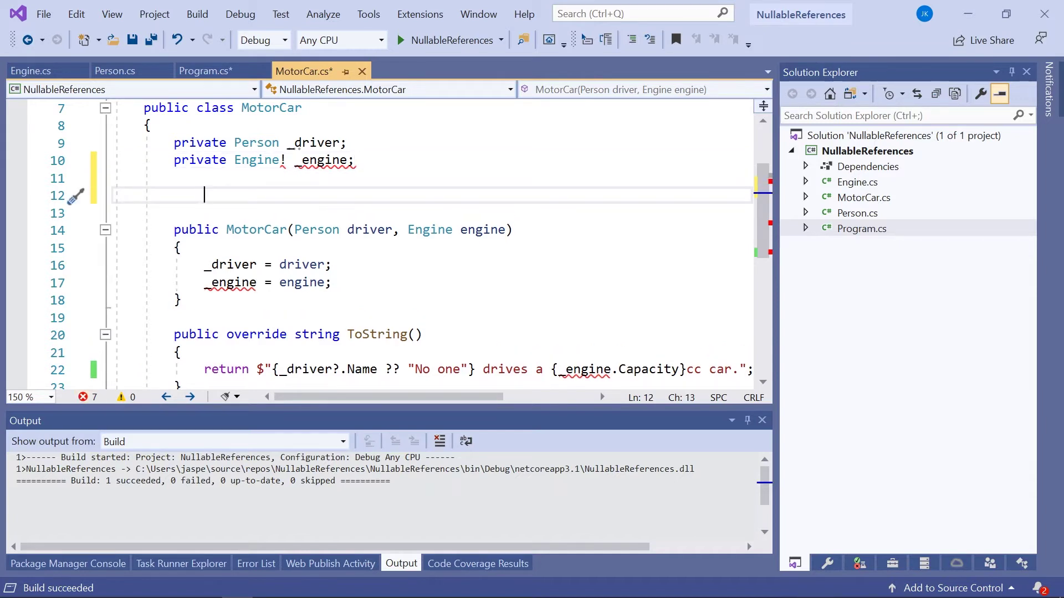
pyautogui.press('Home')
pyautogui.press('Tab')
pyautogui.press('Tab')
pyautogui.write('nt?')
pyautogui.write(' _')
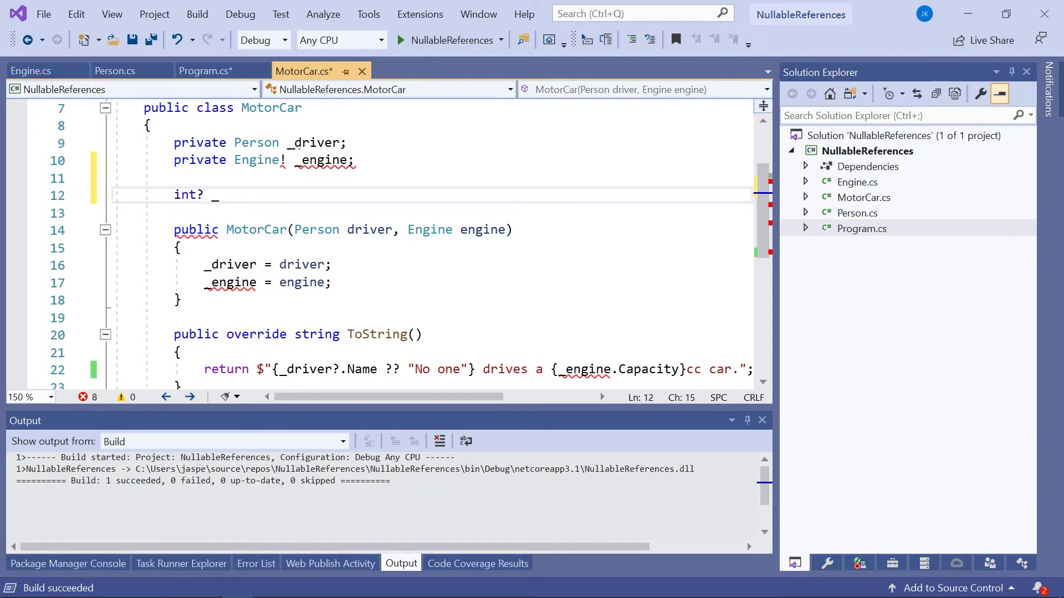
pyautogui.write('someV')
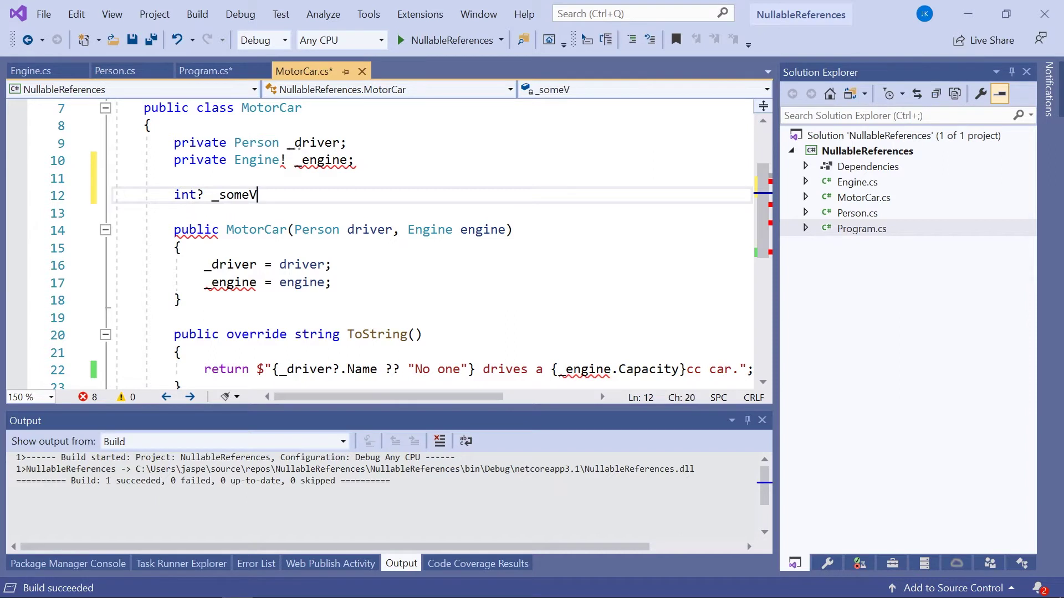
pyautogui.write('al;')
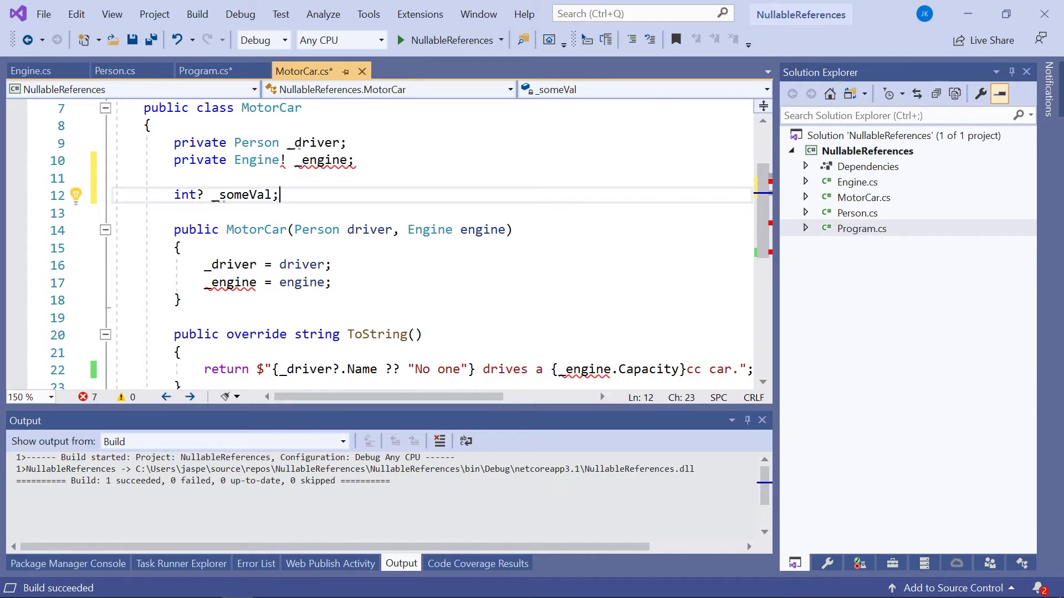
pyautogui.press('Left')
pyautogui.write('= nul')
pyautogui.write('l')
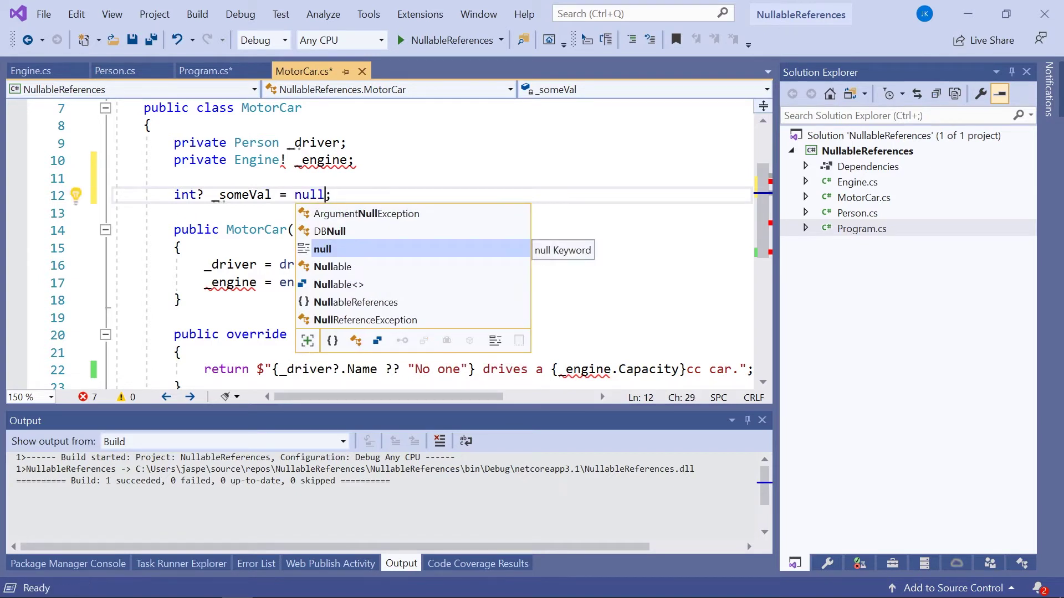
pyautogui.press('Escape')
pyautogui.tripleClick(75, 195)
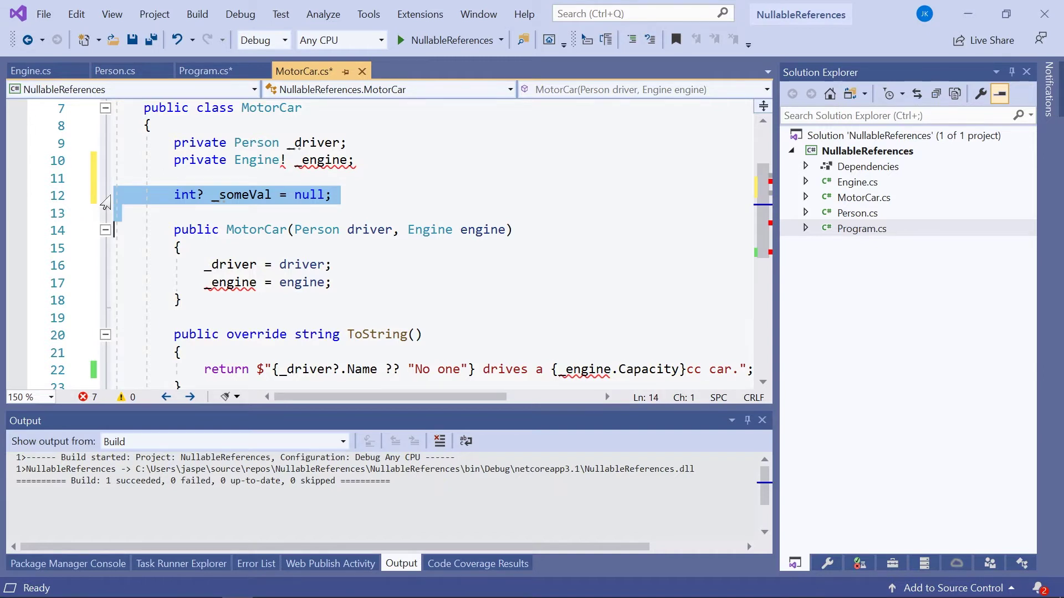
# Delete the _someVal line and remove the stray ! from Engine on line 10
pyautogui.press('Delete')
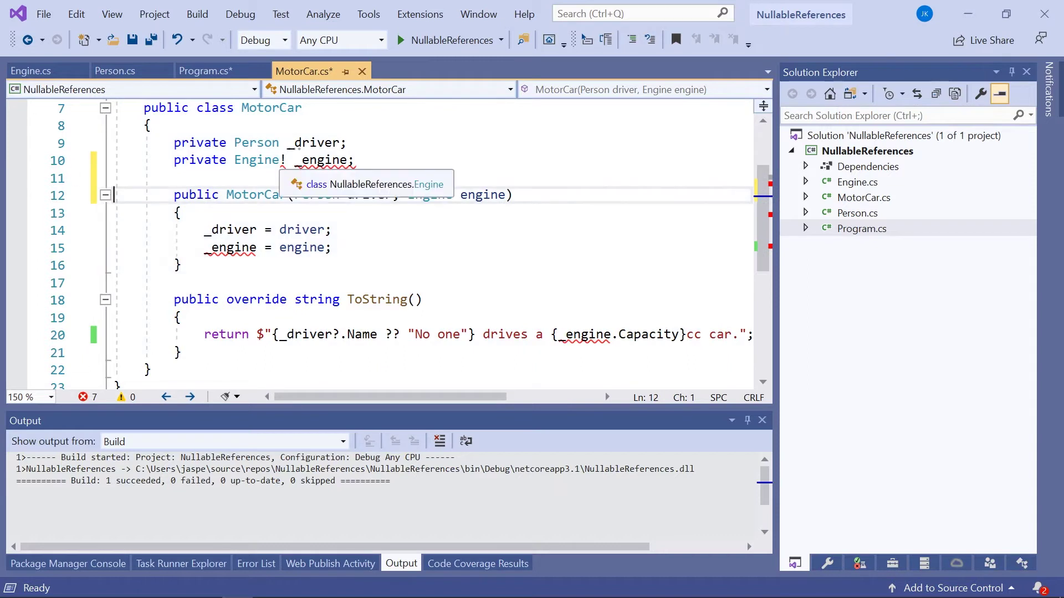
pyautogui.click(287, 160)
pyautogui.press('Escape')
pyautogui.press('BackSpace')
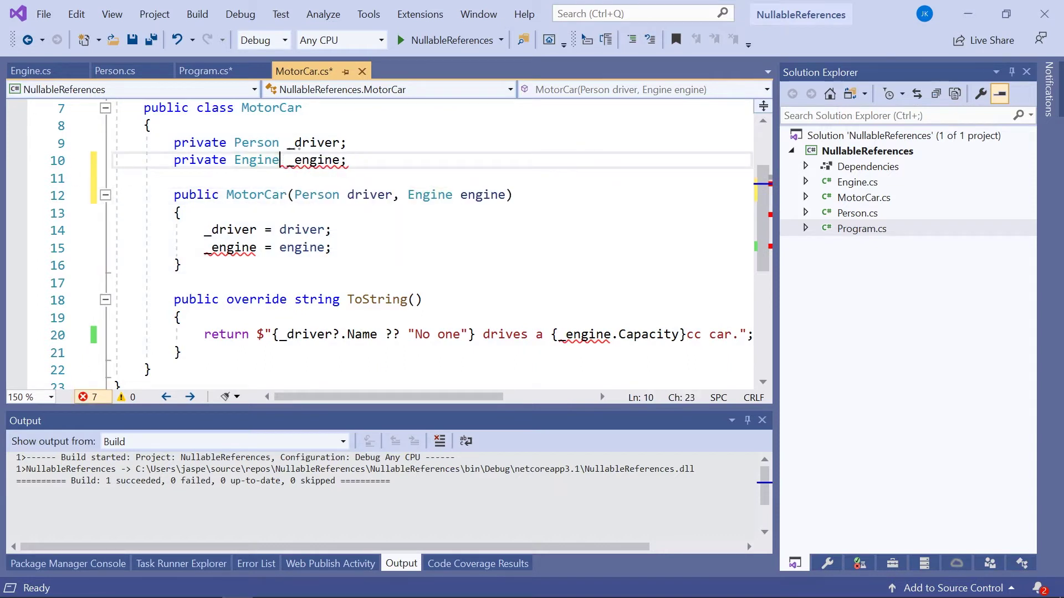
pyautogui.press('Up')
pyautogui.write('?')
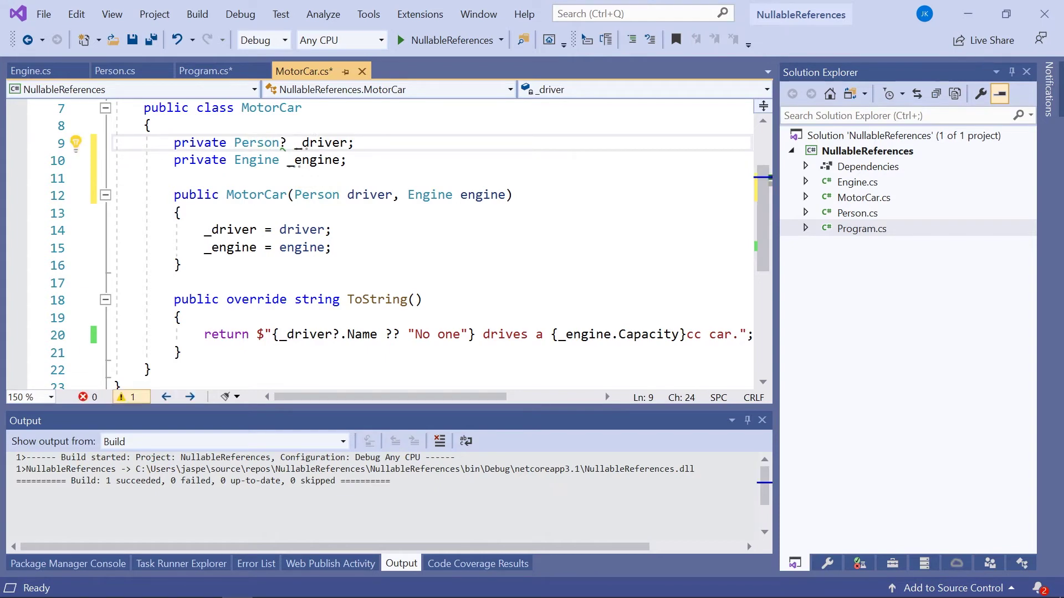
# Edit the ? marker on the _driver field's Person type, then select Engine on line 10
pyautogui.click(415, 229)
pyautogui.scroll(3, 416, 249)
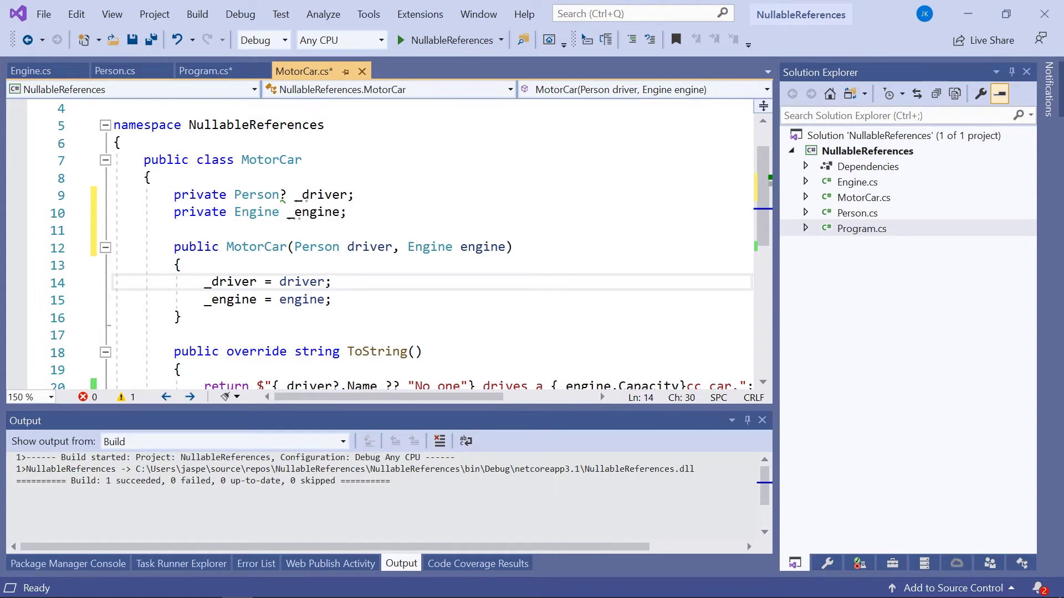
pyautogui.moveTo(282, 143)
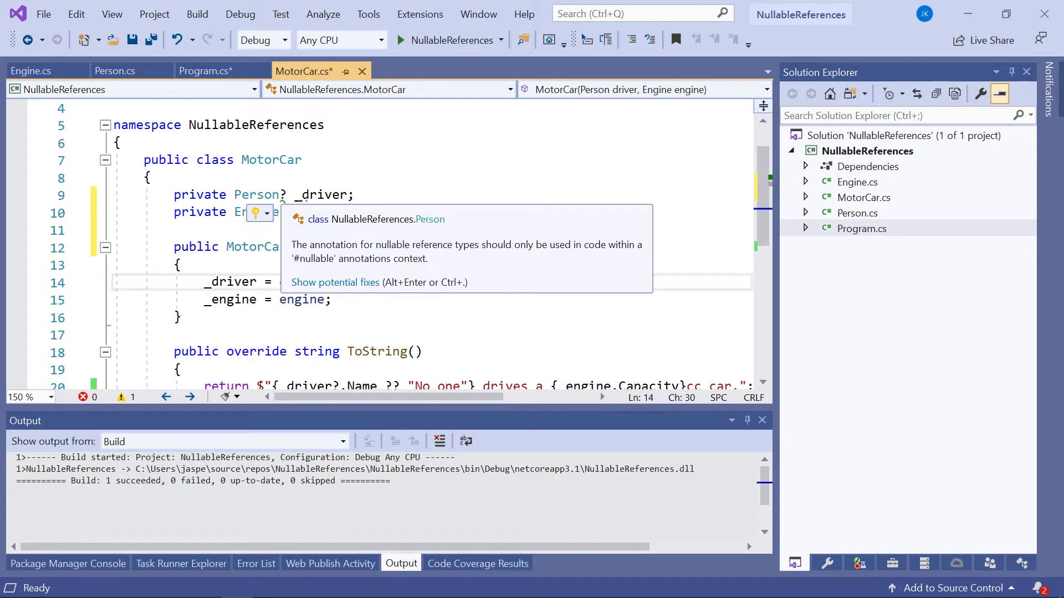
pyautogui.click(152, 177)
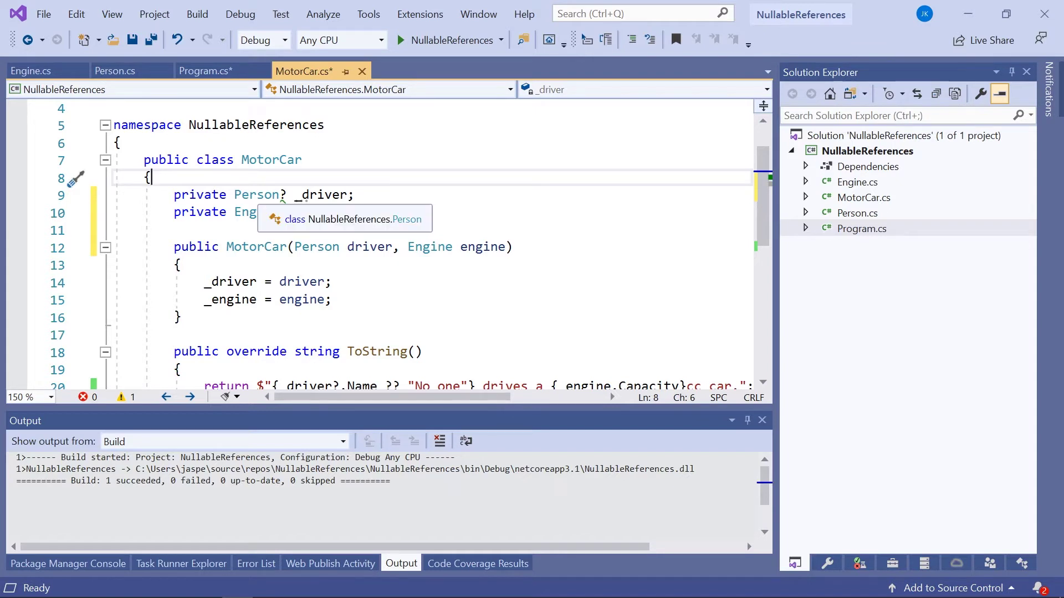
pyautogui.moveTo(234, 195); pyautogui.dragTo(286, 194)
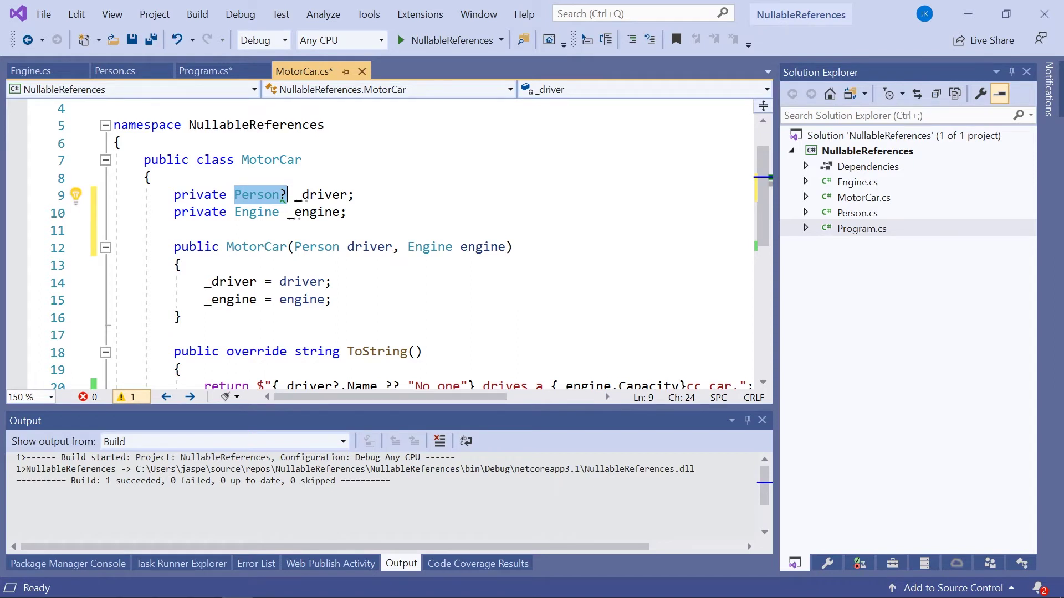
pyautogui.click(286, 195)
pyautogui.press('BackSpace')
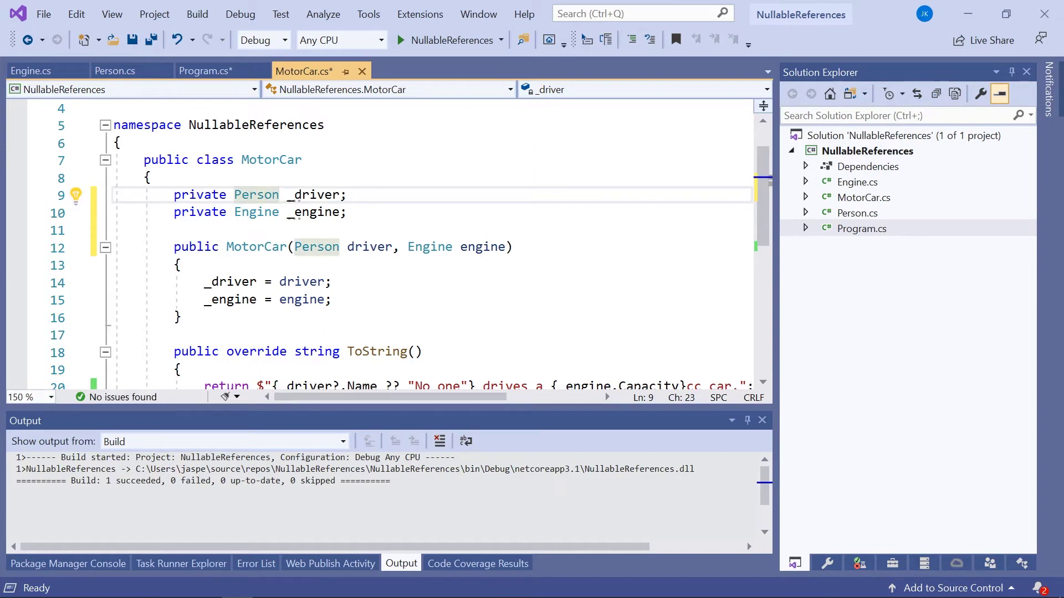
pyautogui.write('?')
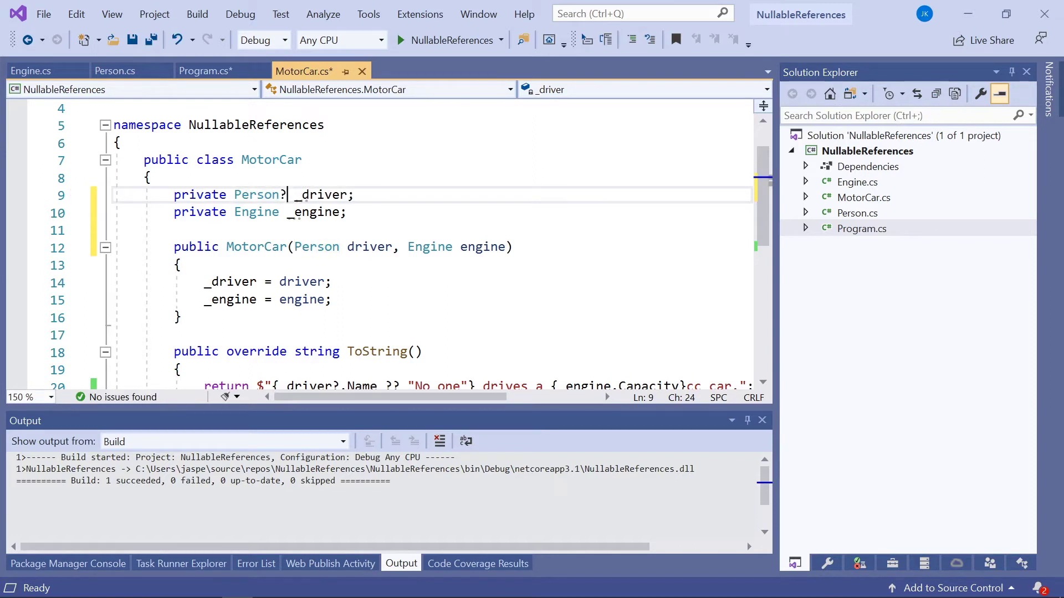
pyautogui.doubleClick(257, 211)
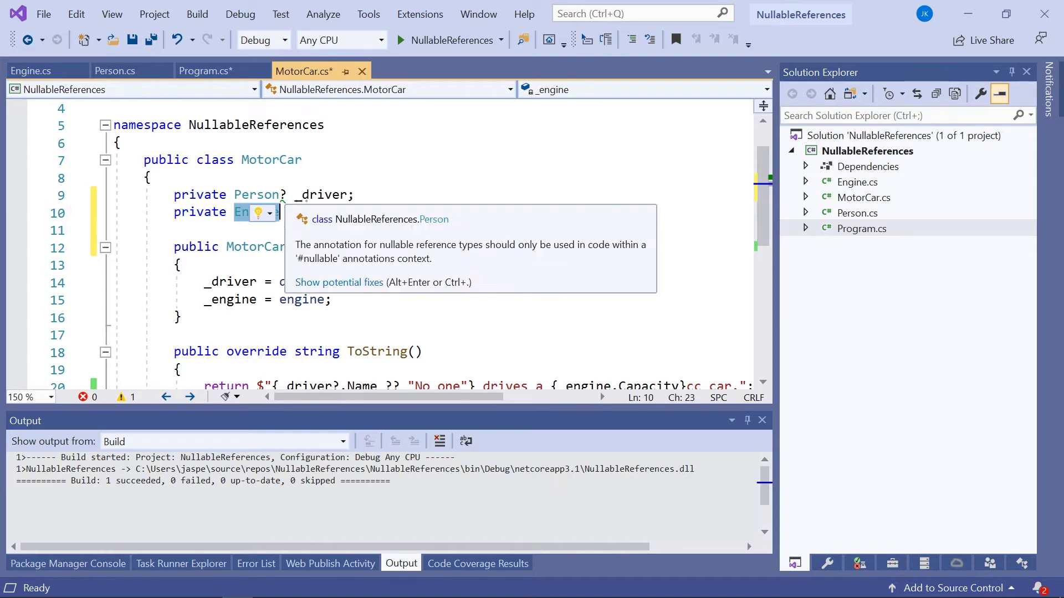
pyautogui.scroll(1, 282, 199)
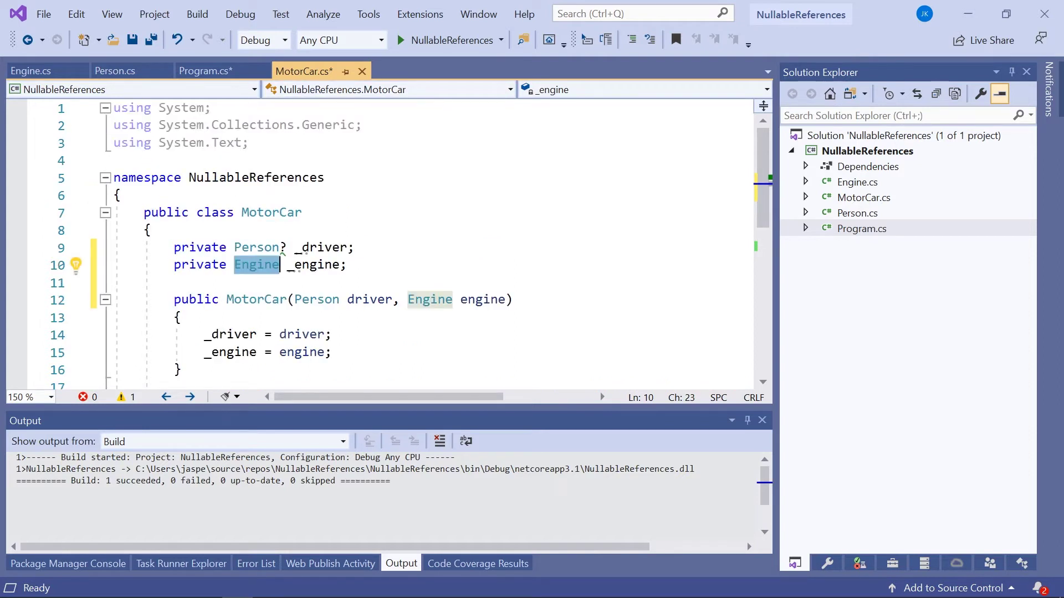
pyautogui.click(332, 142)
pyautogui.press('Return')
pyautogui.press('Return')
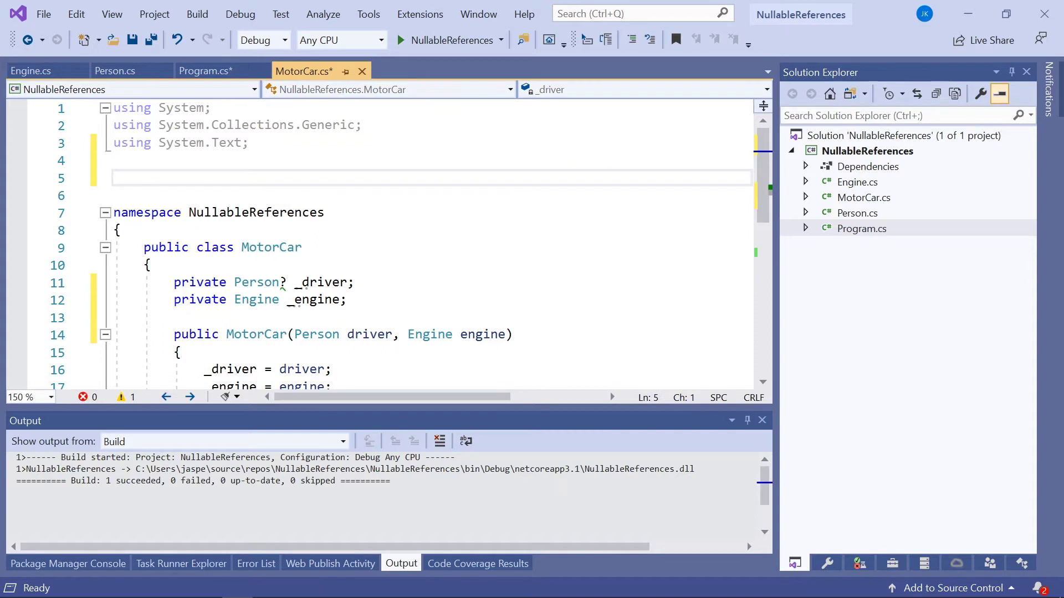
pyautogui.write('#nu')
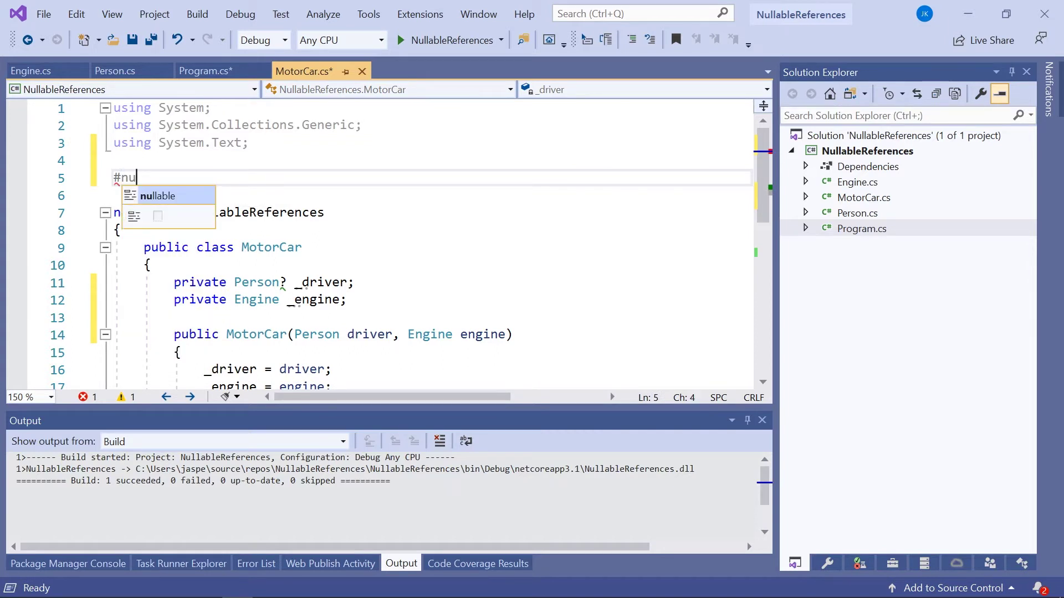
pyautogui.press('Tab')
pyautogui.write('enab')
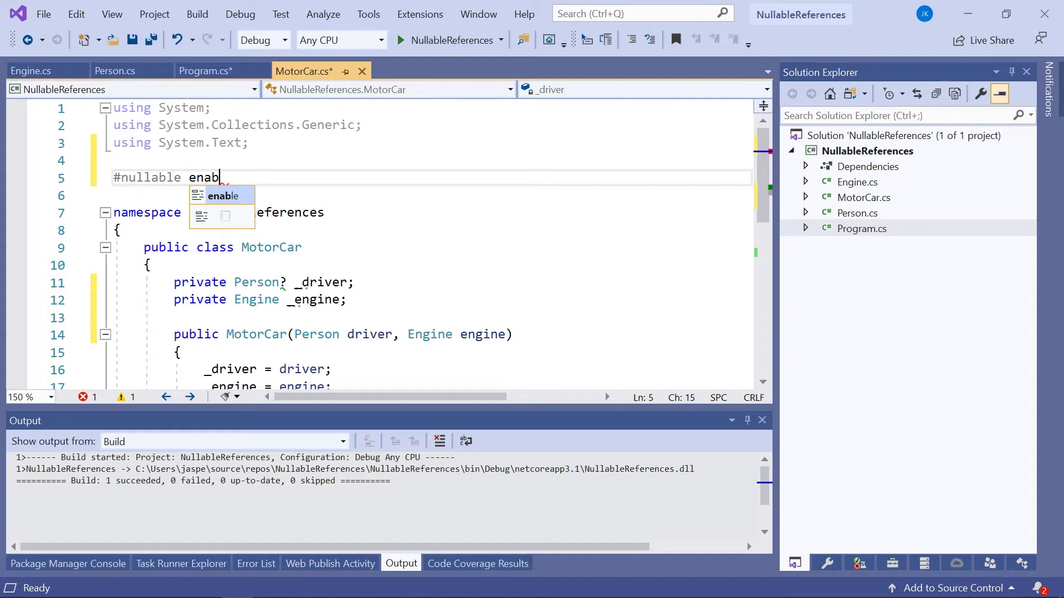
pyautogui.write('le')
pyautogui.press('BackSpace')
pyautogui.press('BackSpace')
pyautogui.press('BackSpace')
pyautogui.press('BackSpace')
pyautogui.press('BackSpace')
pyautogui.press('BackSpace')
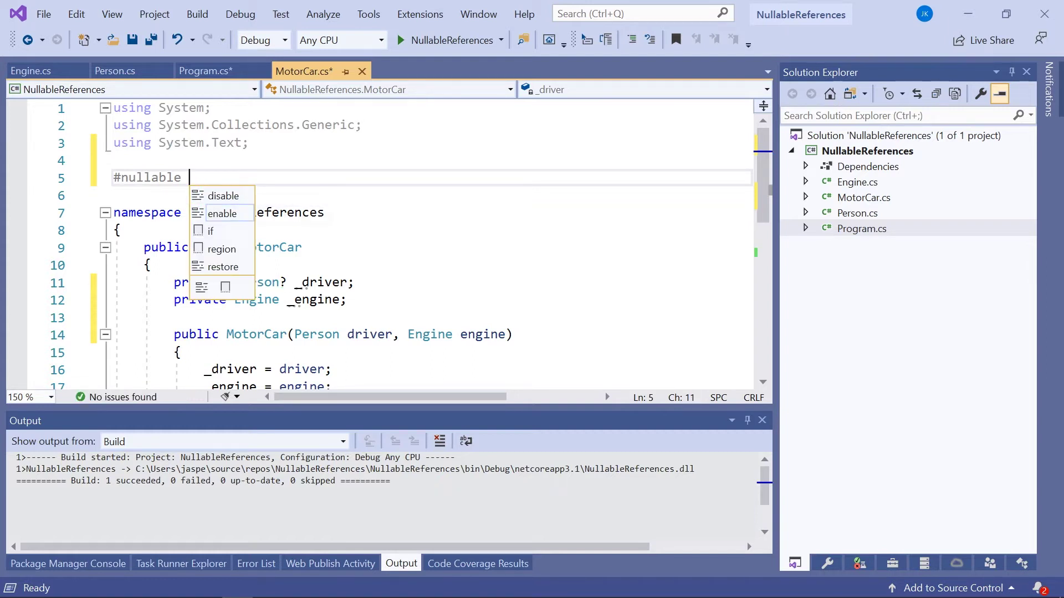
pyautogui.press('Escape')
pyautogui.write('ena')
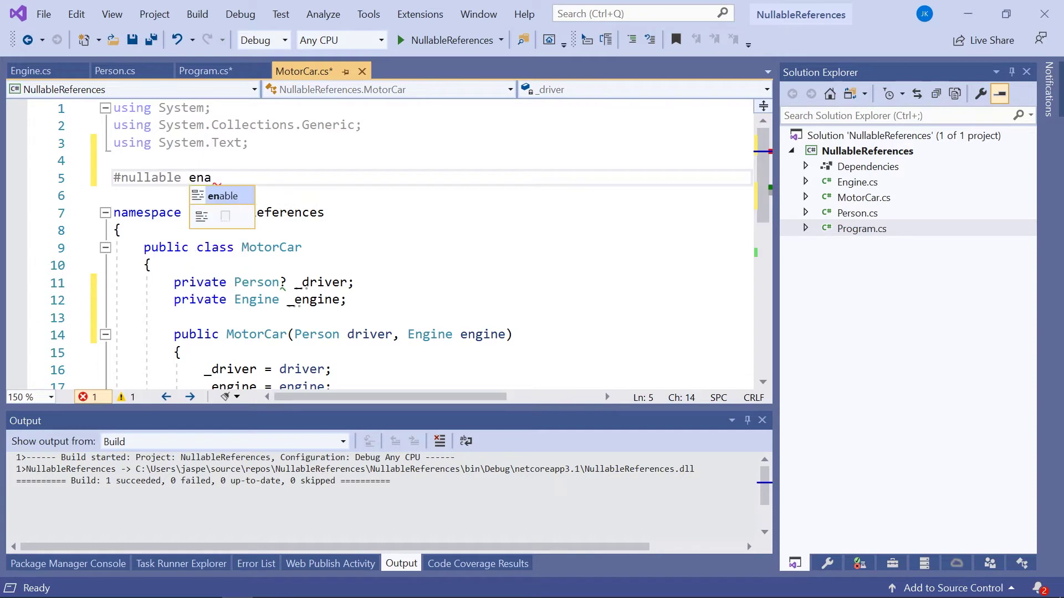
pyautogui.write('ble')
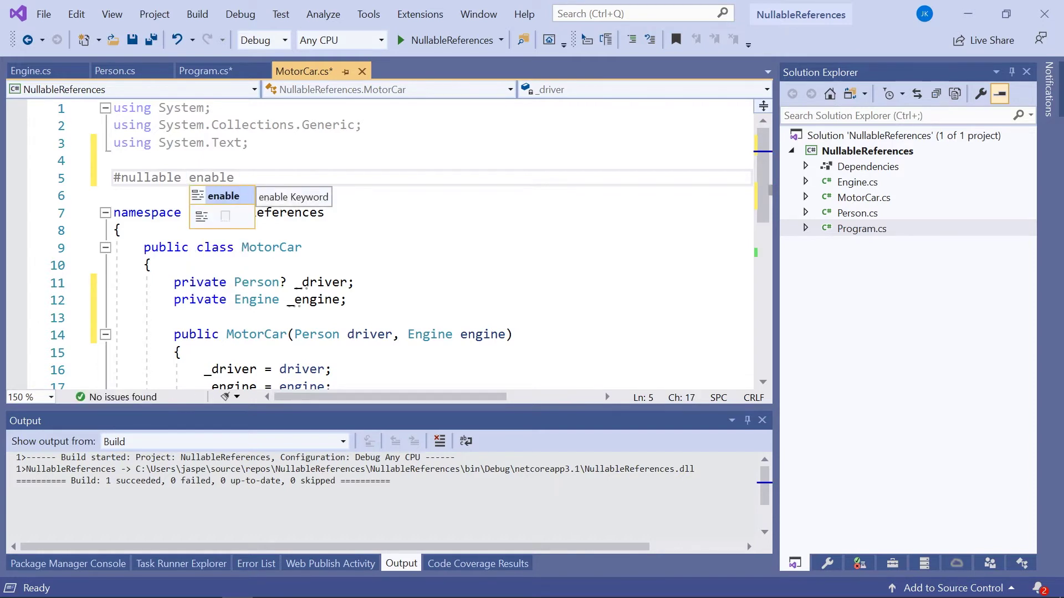
pyautogui.press('Escape')
pyautogui.press('Down')
pyautogui.press('Down')
pyautogui.press('End')
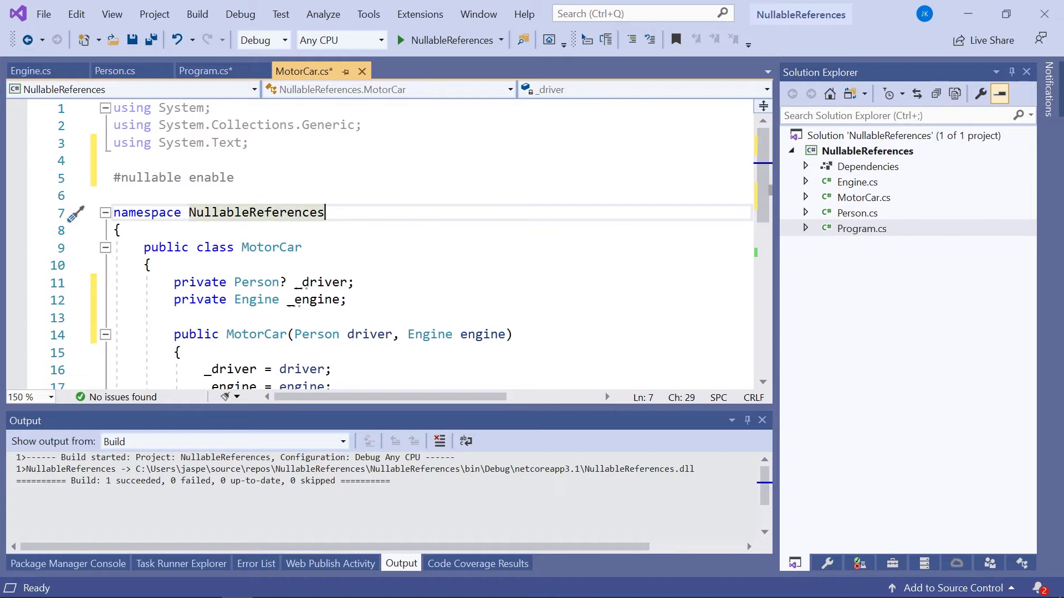
pyautogui.press('Down')
pyautogui.press('Down')
pyautogui.press('Down')
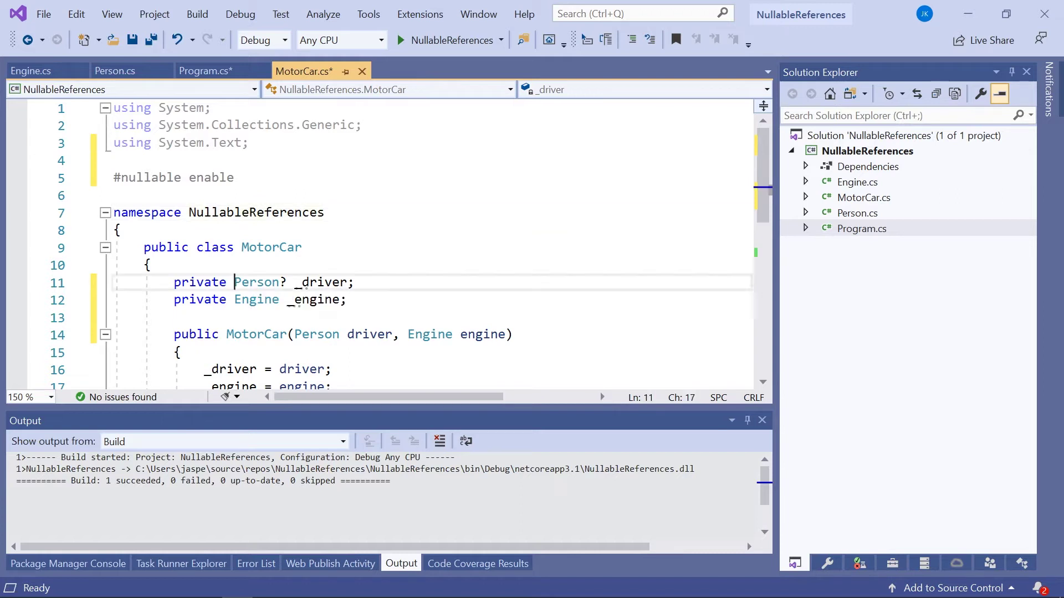
pyautogui.doubleClick(257, 282)
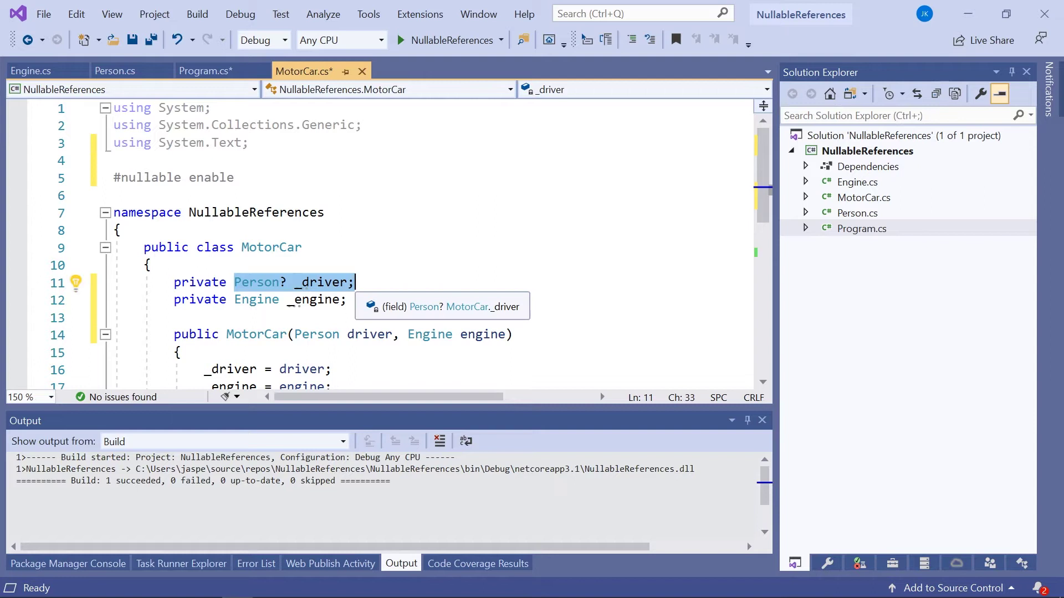
pyautogui.click(150, 265)
pyautogui.press('Down')
pyautogui.press('End')
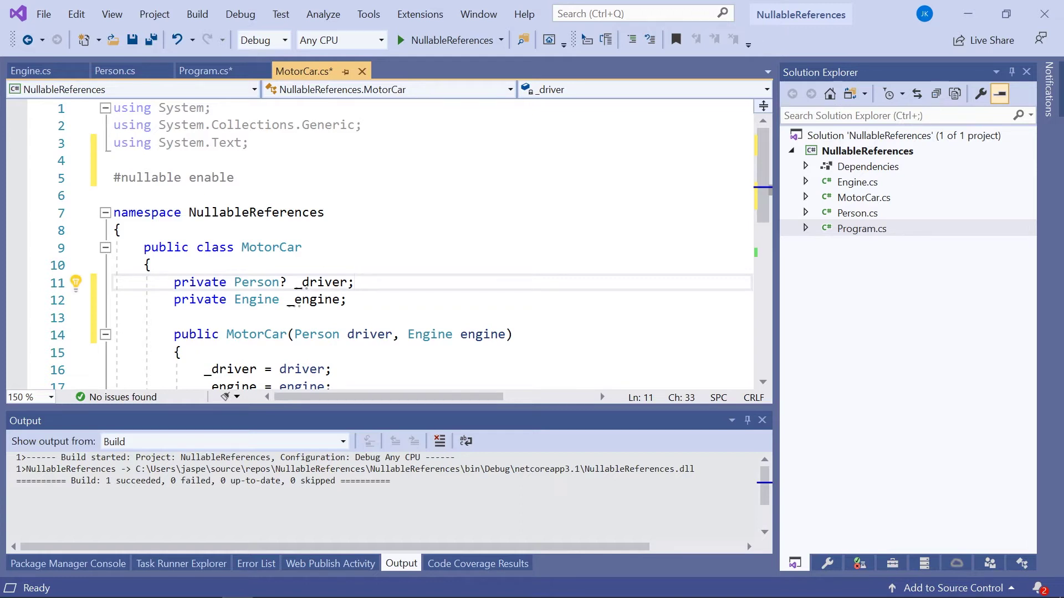
pyautogui.moveTo(235, 177); pyautogui.dragTo(68, 181)
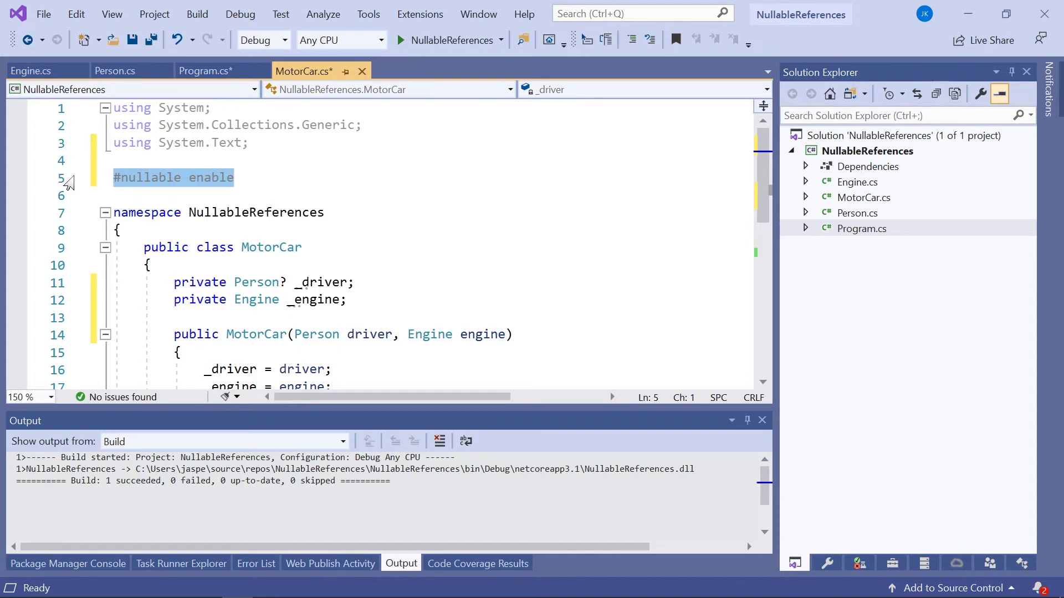
pyautogui.press('Delete')
pyautogui.press('Delete')
pyautogui.press('Delete')
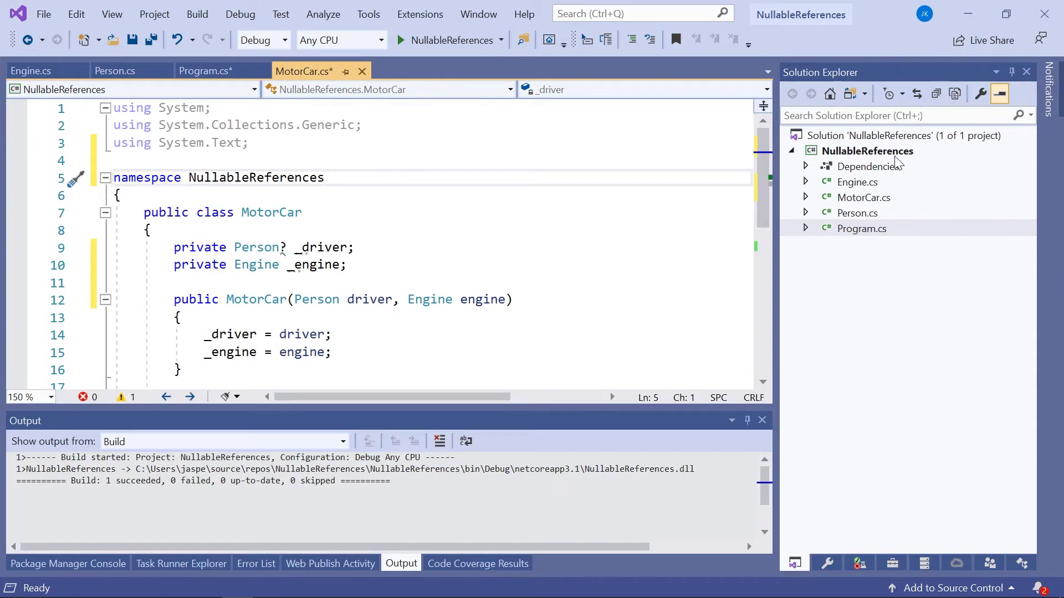
# Review NullableReferences' Build properties and advanced settings, then close them unchanged
pyautogui.click(867, 151)
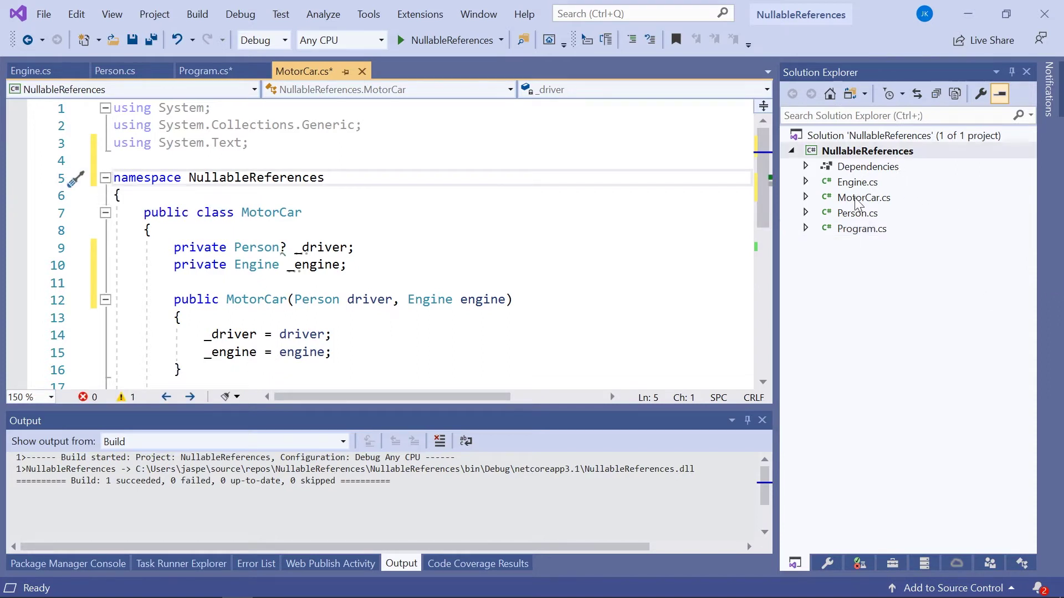
pyautogui.rightClick(866, 151)
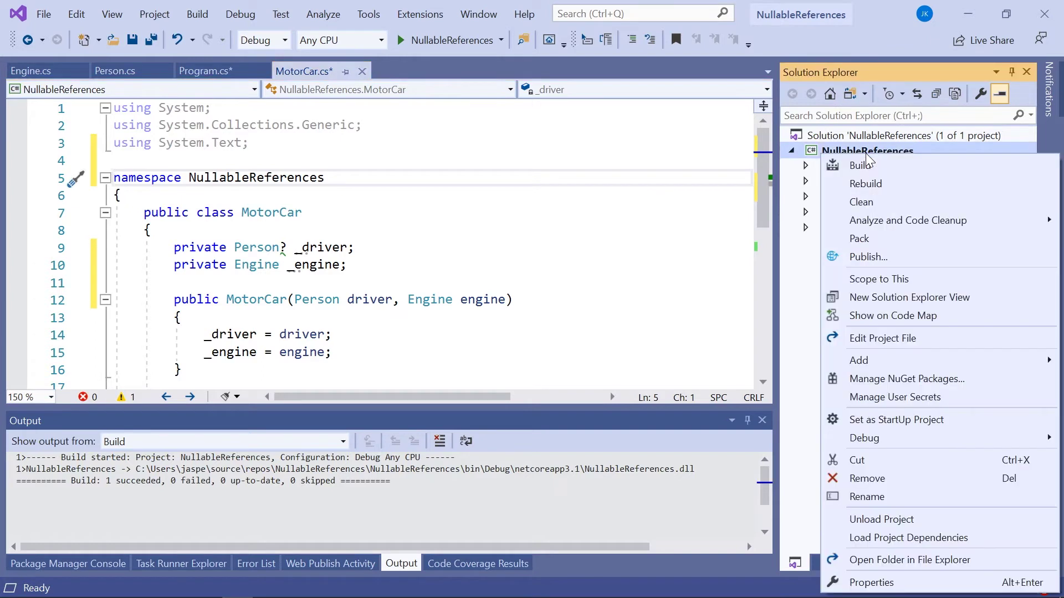
pyautogui.click(910, 557)
pyautogui.click(32, 115)
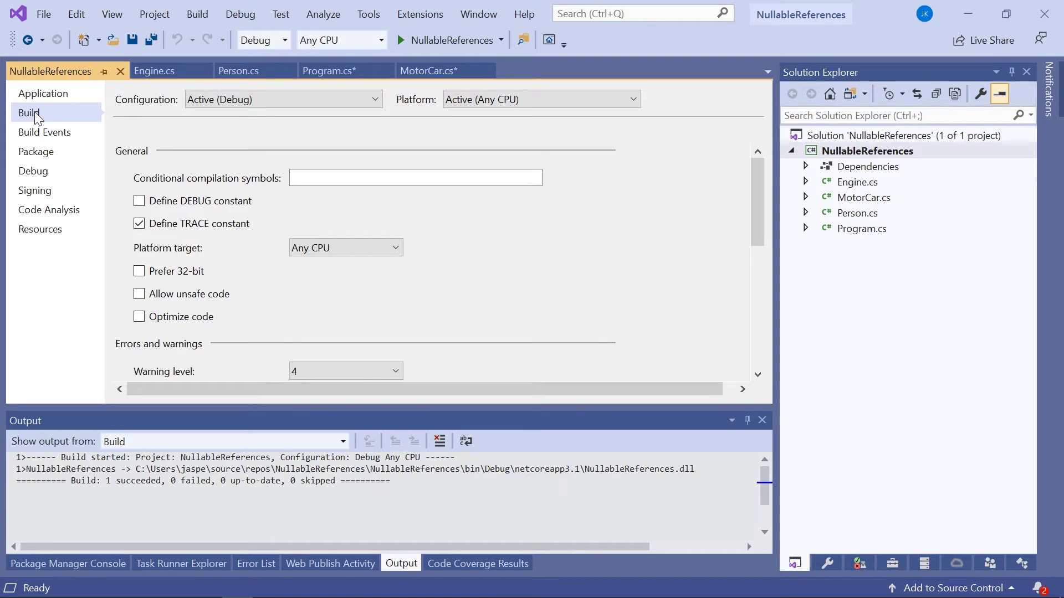
pyautogui.scroll(-5, 224, 283)
pyautogui.scroll(-3, 383, 333)
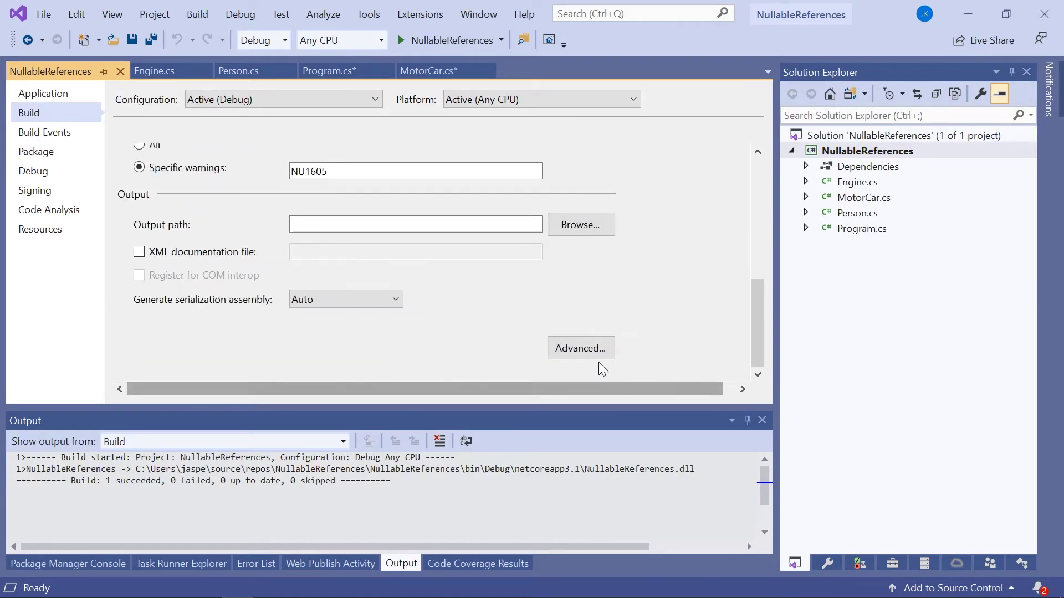
pyautogui.click(581, 348)
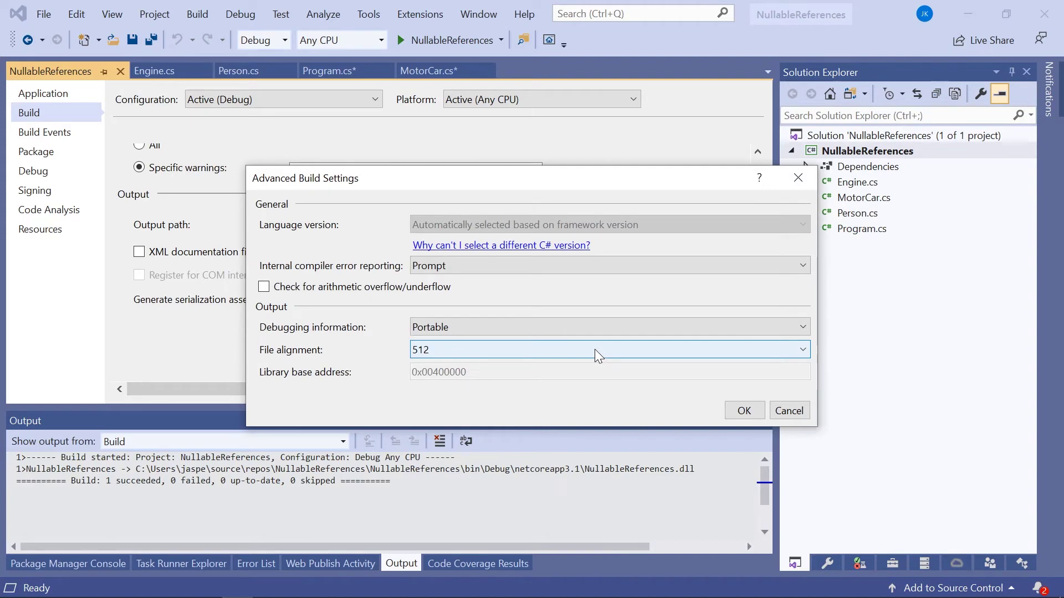
pyautogui.click(789, 413)
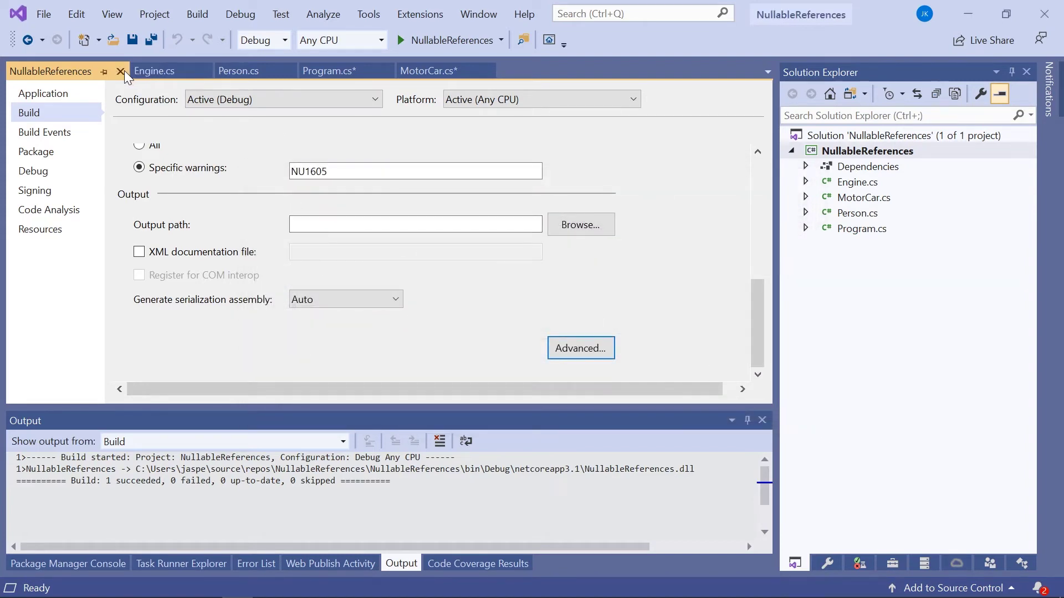
pyautogui.hotkey('ctrl', 'F4')
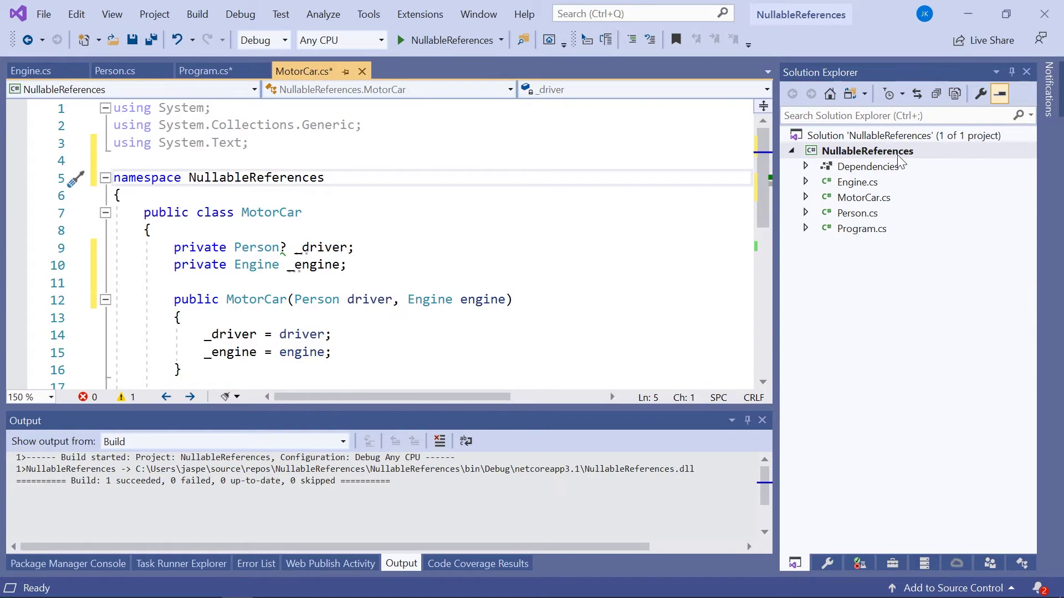
# Add <nullable>enable</nullable> below the target framework line, rebuild, and return to MotorCar.cs
pyautogui.doubleClick(897, 155)
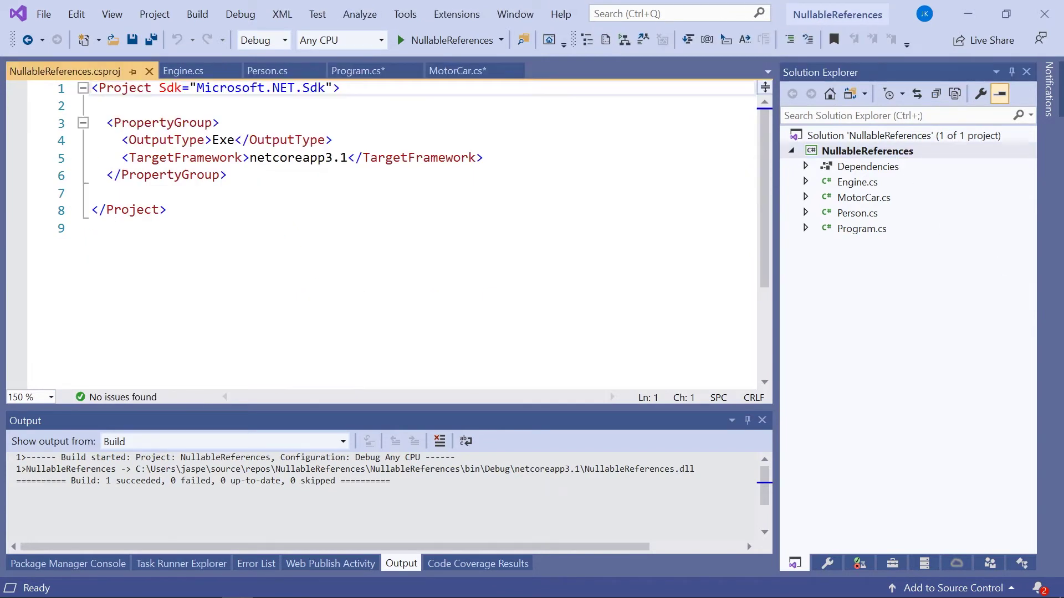
pyautogui.hotkey('ctrl', 'shift', 'b')
pyautogui.click(482, 158)
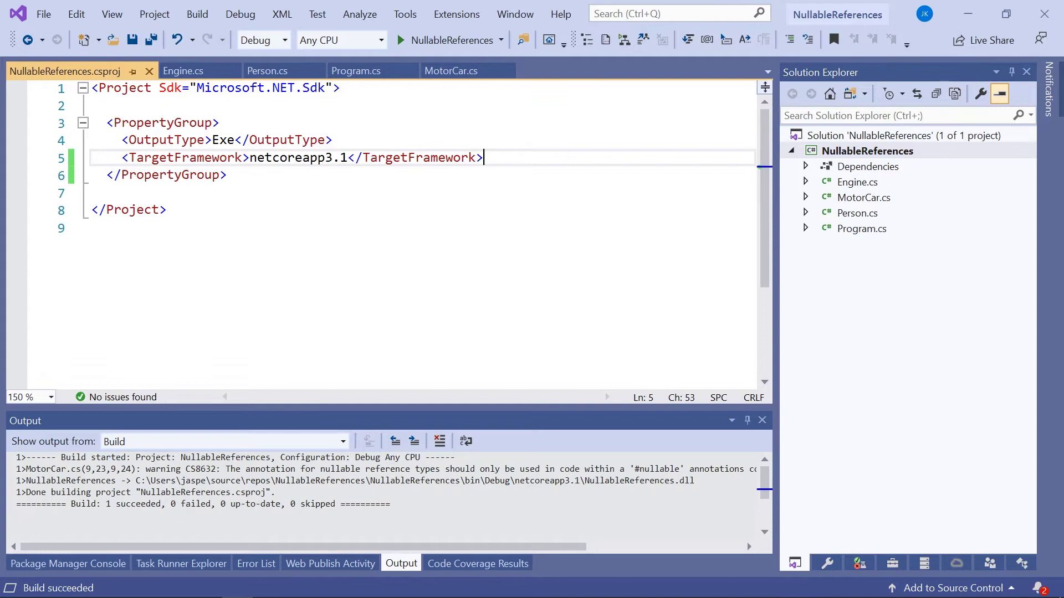
pyautogui.press('Return')
pyautogui.write('<n')
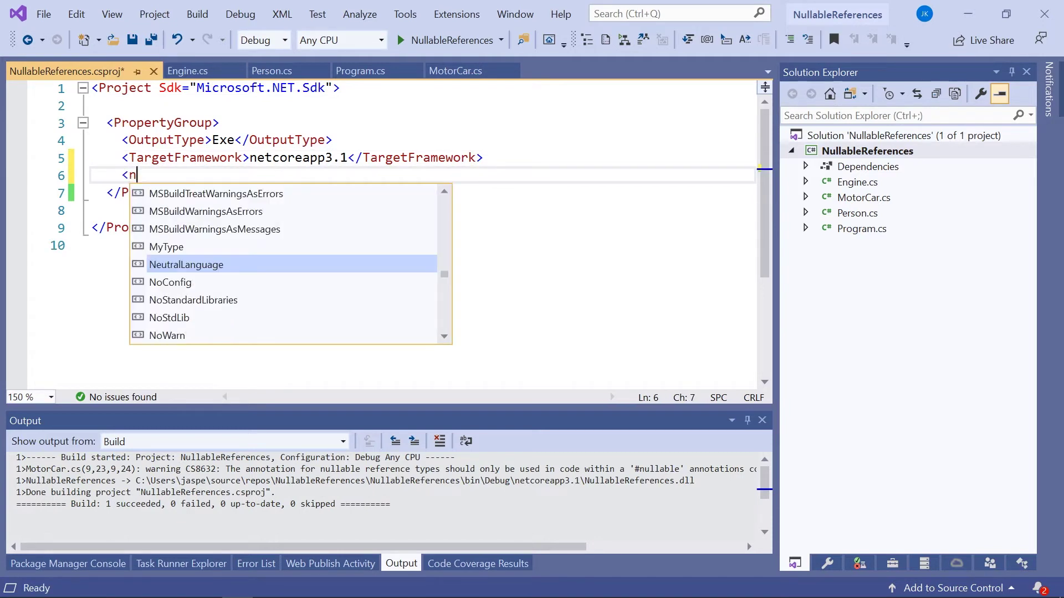
pyautogui.write('ullable')
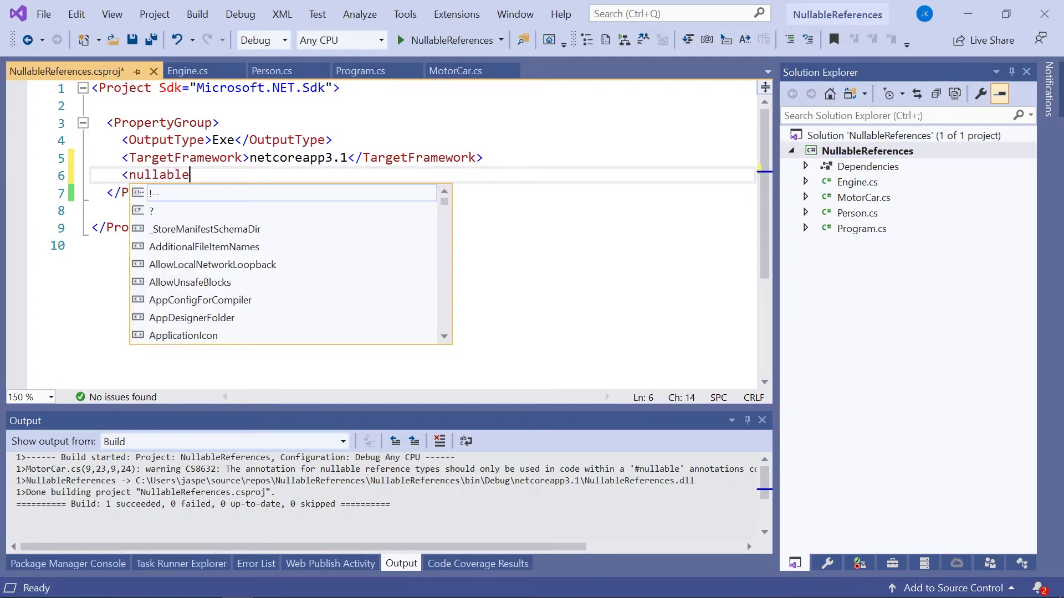
pyautogui.write('>enablen</nullable>')
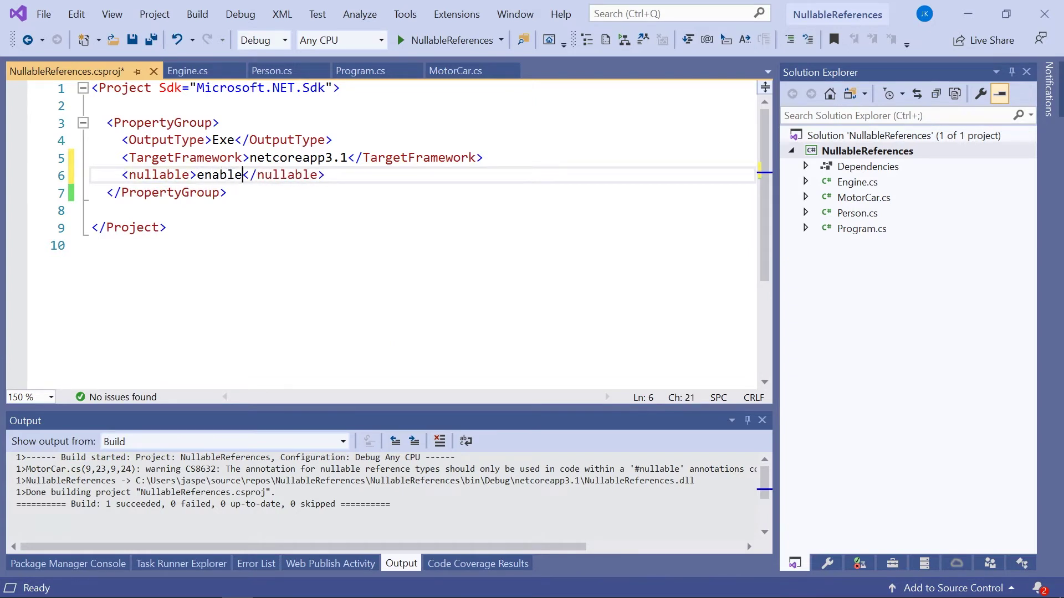
pyautogui.hotkey('ctrl', 'shift', 'b')
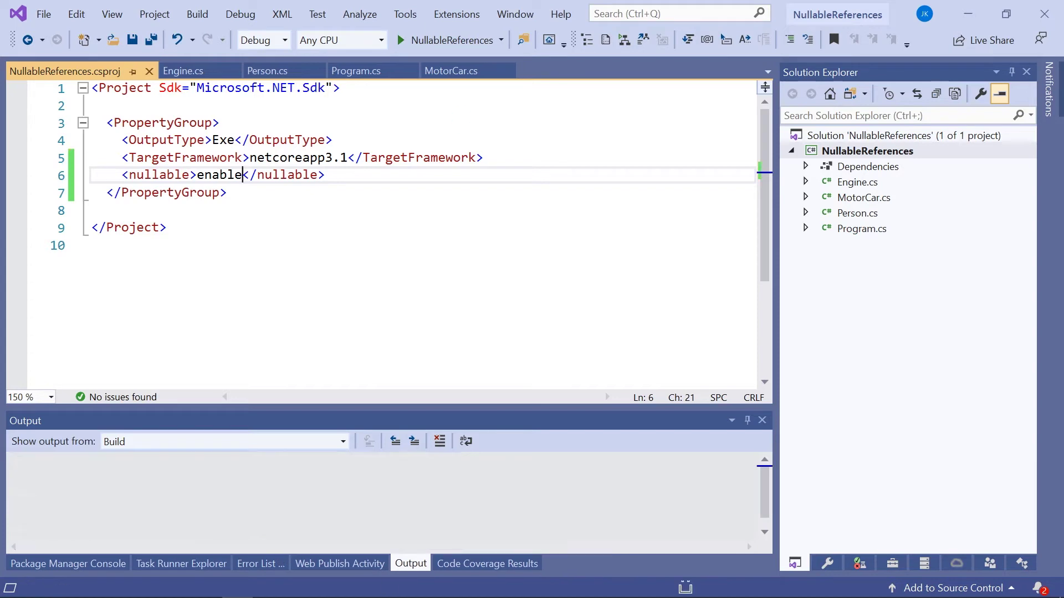
pyautogui.hotkey('ctrl', 'Tab')
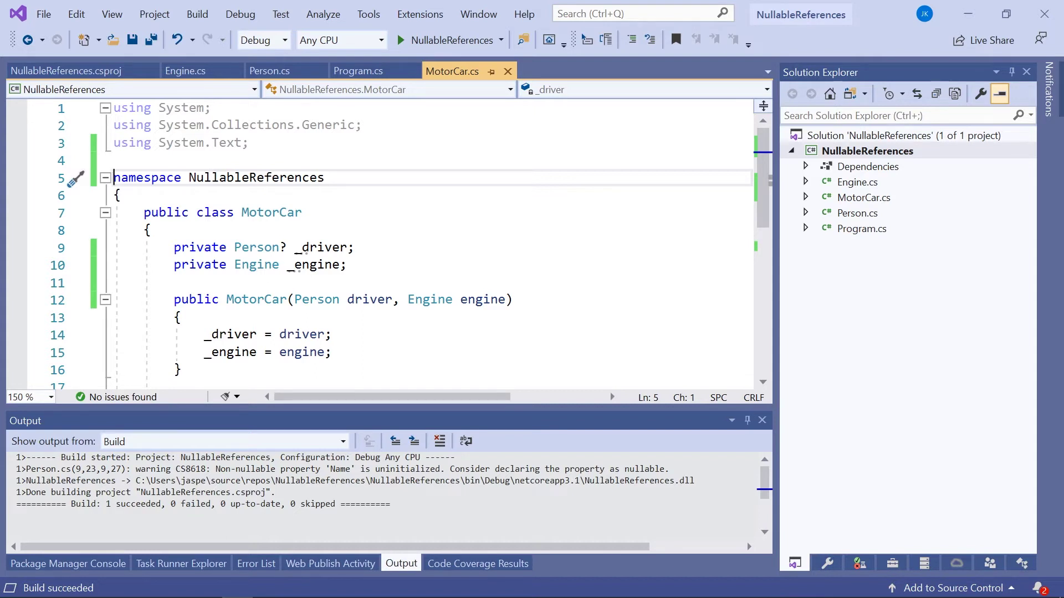
pyautogui.scroll(-1, 417, 249)
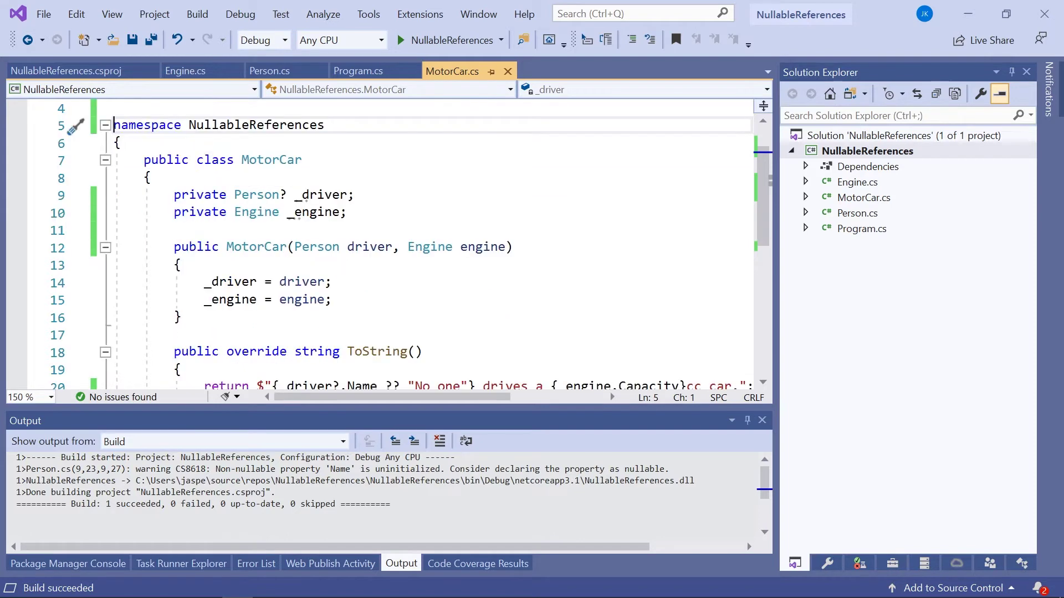
pyautogui.scroll(-2, 415, 249)
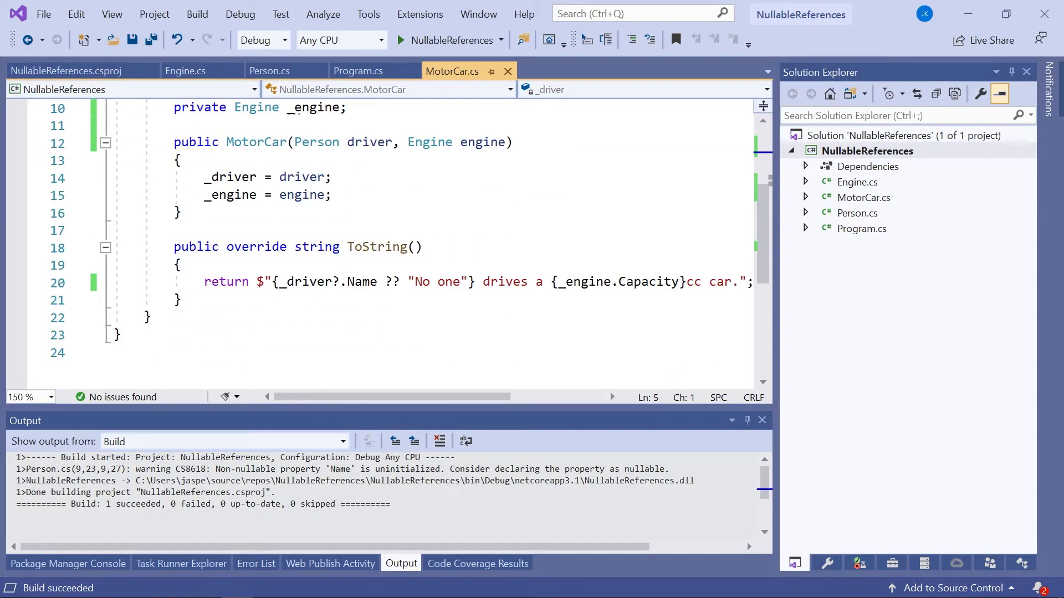
# Edit MotorCar.cs line 20 to read {_driver.Name}, removing the ? and ?? "No one"
pyautogui.click(324, 282)
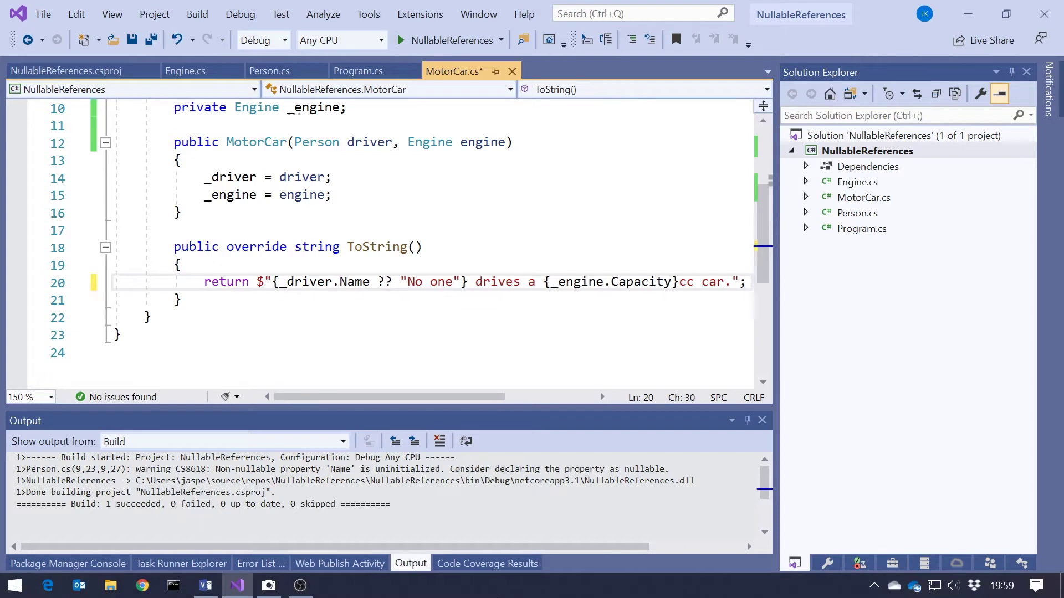
pyautogui.press('BackSpace')
pyautogui.press('Right')
pyautogui.press('Right')
pyautogui.press('Right')
pyautogui.press('Delete')
pyautogui.press('Delete')
pyautogui.press('Delete')
pyautogui.press('Delete')
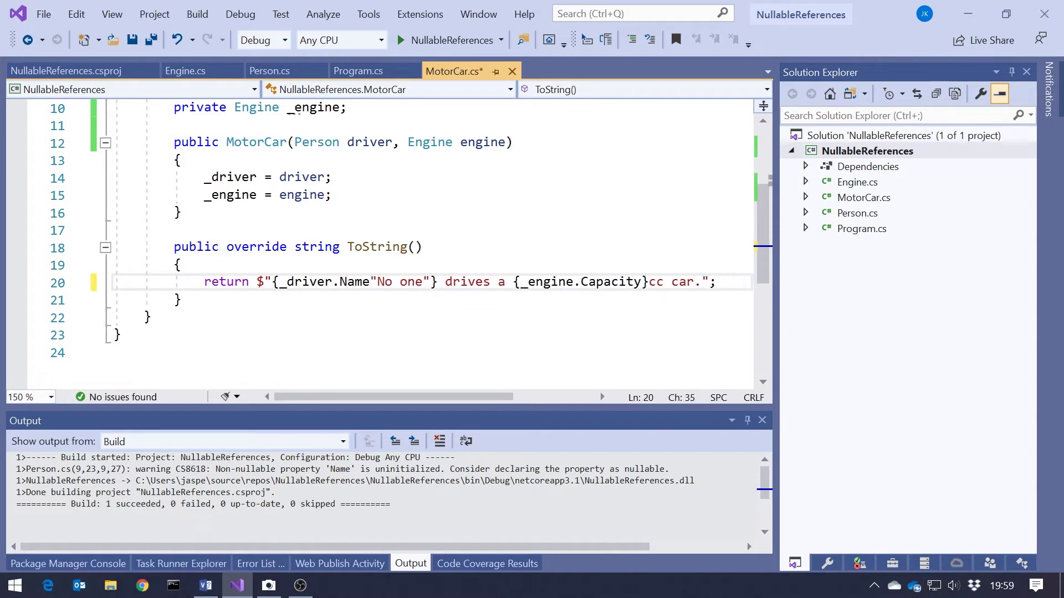
pyautogui.press('Delete')
pyautogui.press('Delete')
pyautogui.press('Delete')
pyautogui.press('Delete')
pyautogui.press('Delete')
pyautogui.press('Delete')
pyautogui.press('Delete')
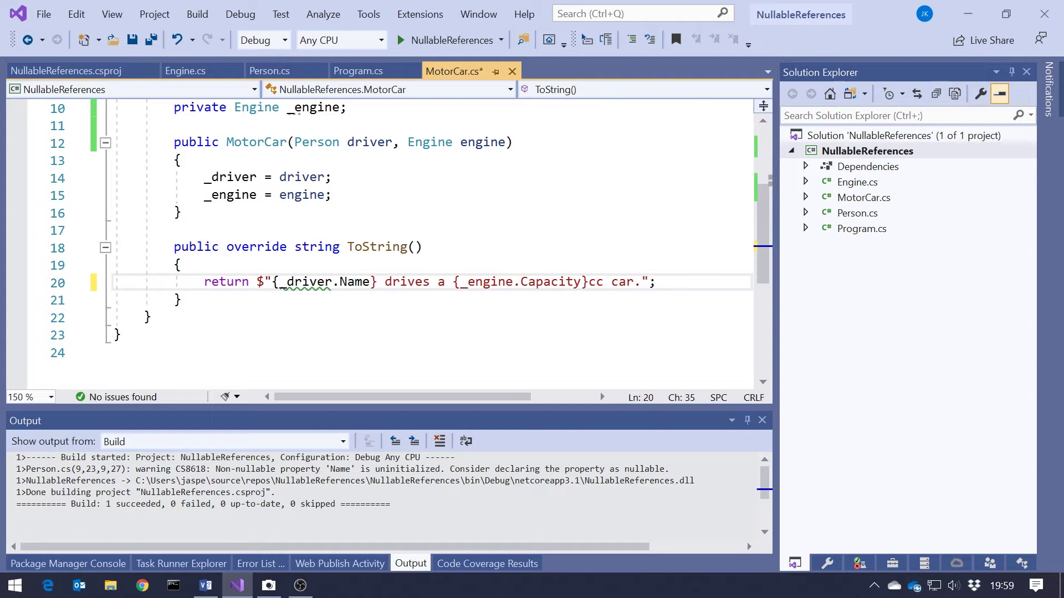
pyautogui.press('Up')
pyautogui.press('Up')
pyautogui.press('Up')
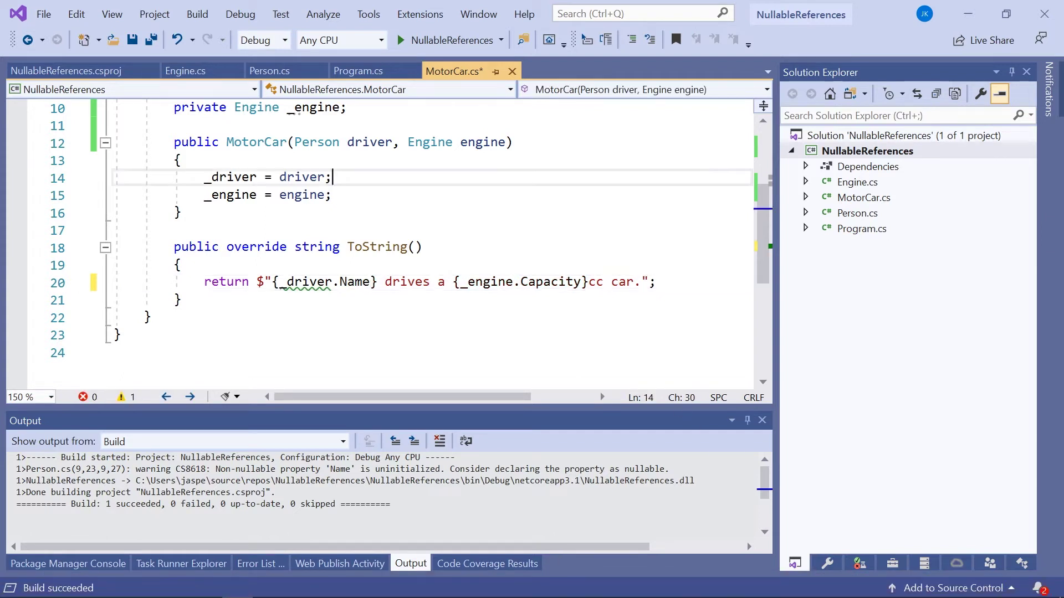
pyautogui.scroll(1, 416, 249)
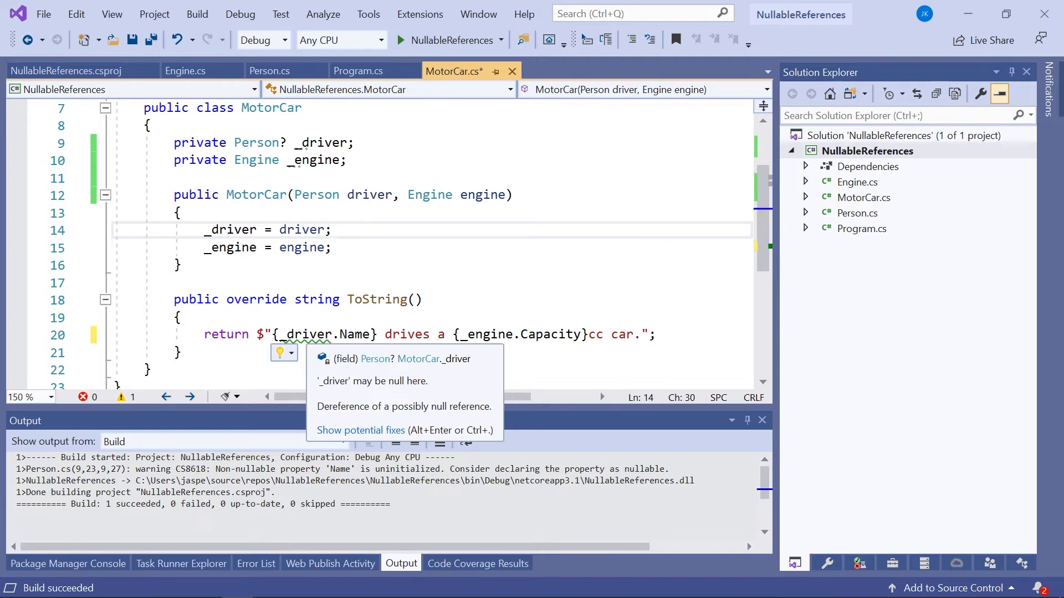
# Show the Error List and select the CS8602 possible null reference warning
pyautogui.click(255, 563)
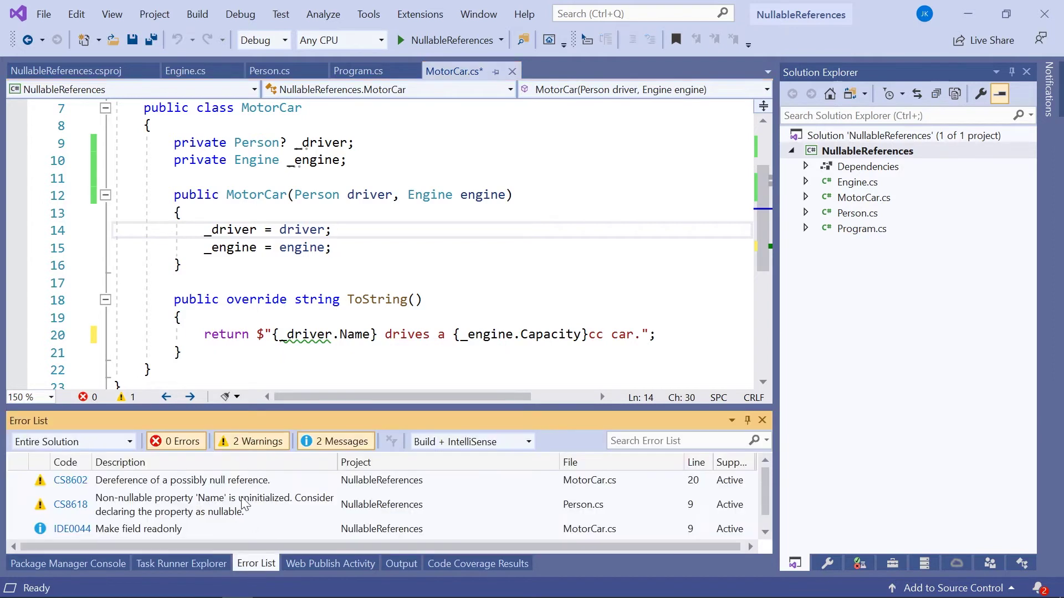
pyautogui.click(216, 481)
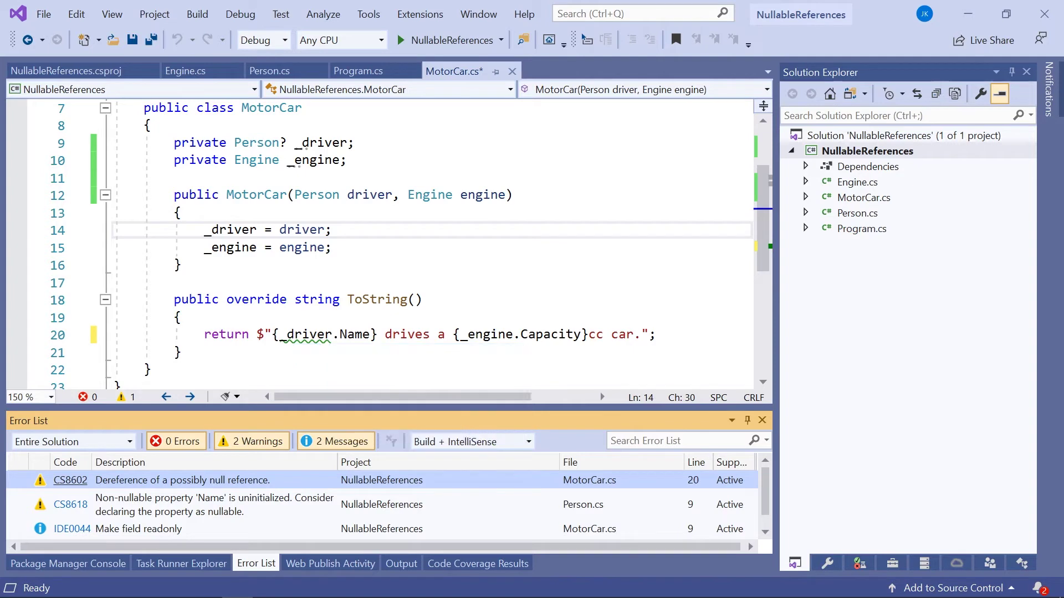
# Wrap ToString's return in if (_driver != null), with an else returning "No Driver."
pyautogui.click(181, 317)
pyautogui.press('End')
pyautogui.press('Return')
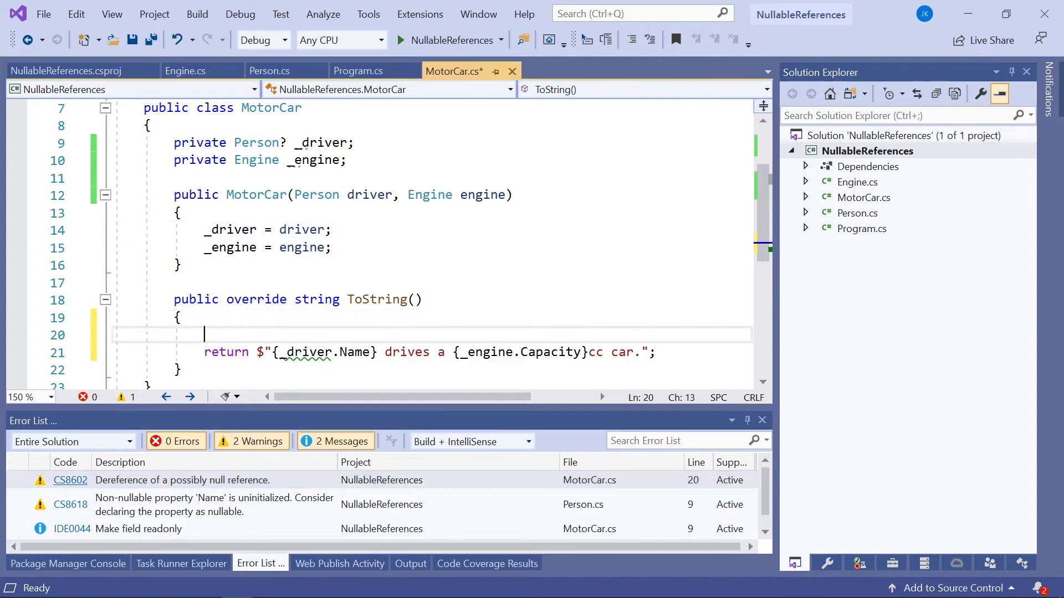
pyautogui.write('if(')
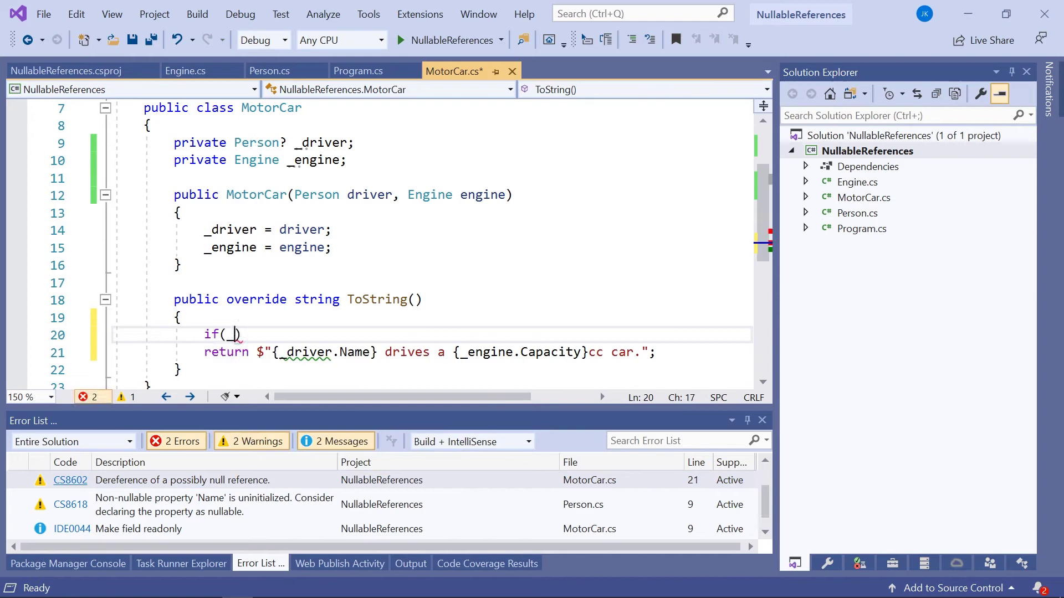
pyautogui.write('_driver')
pyautogui.write(' !=')
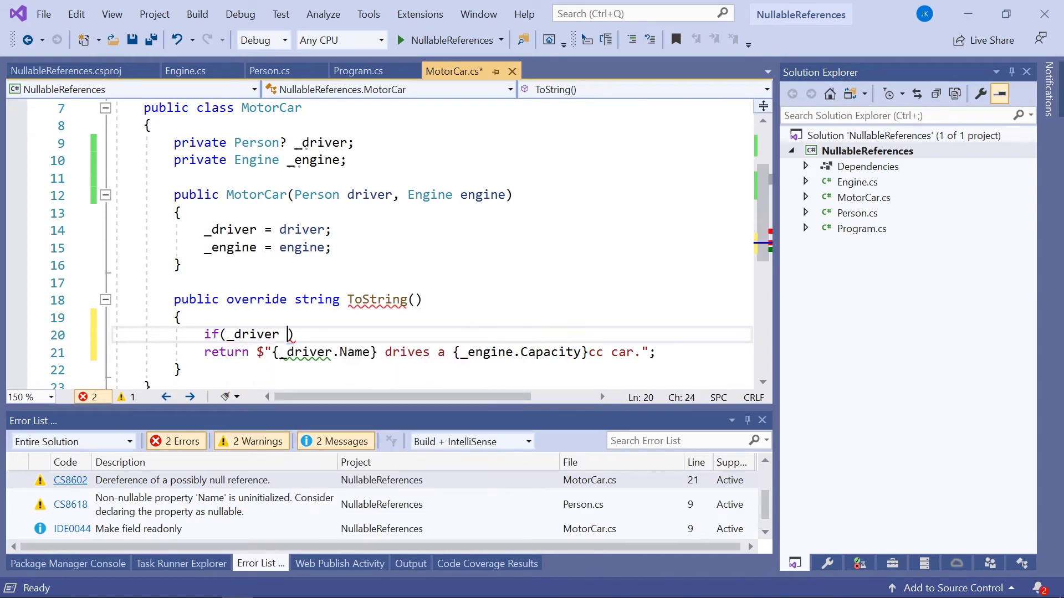
pyautogui.write(' null')
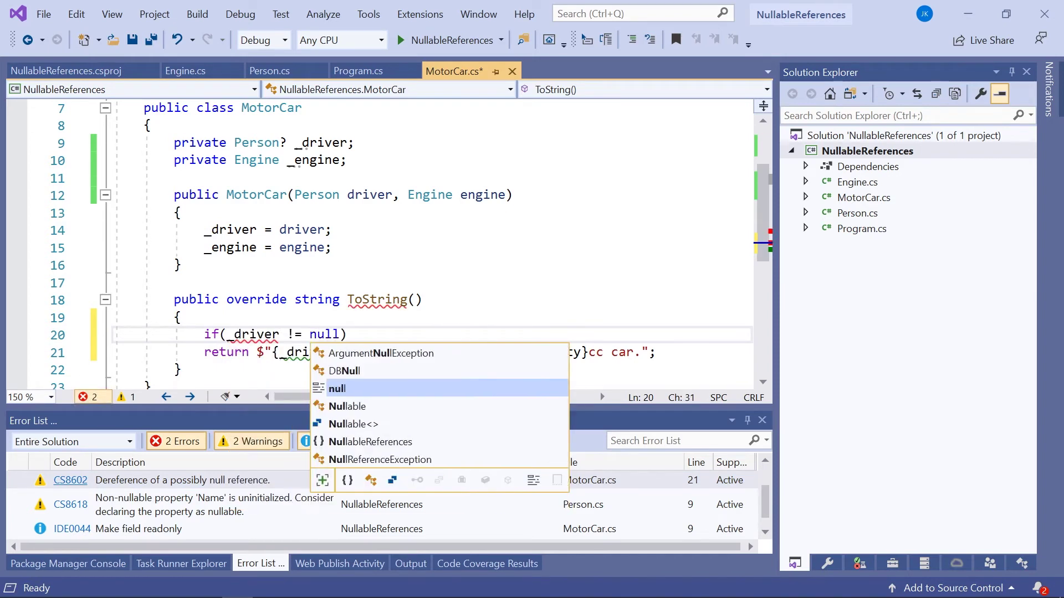
pyautogui.press('Escape')
pyautogui.press('Down')
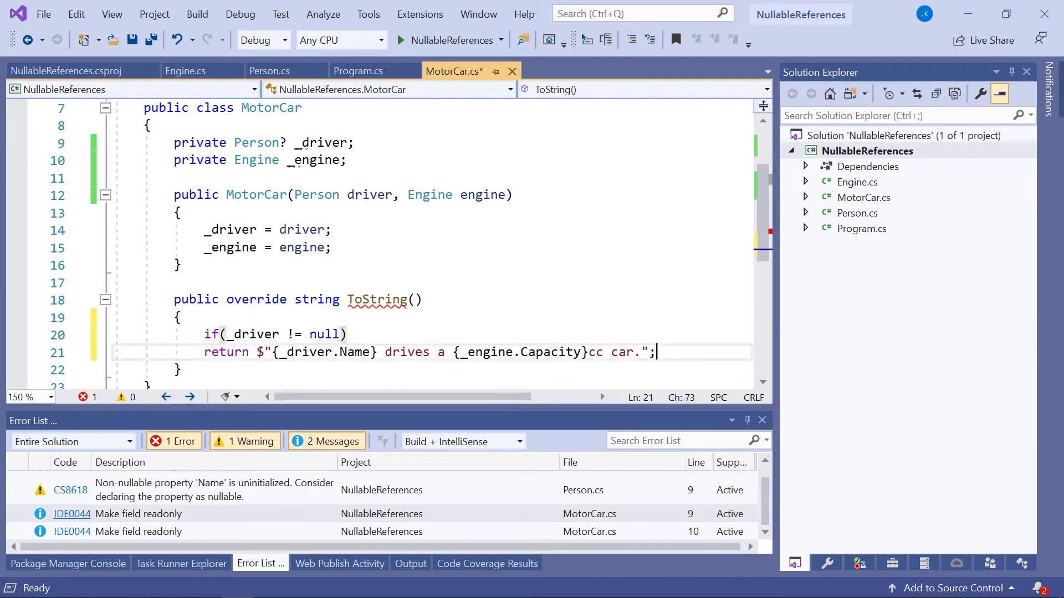
pyautogui.press('End')
pyautogui.press('Return')
pyautogui.write('else')
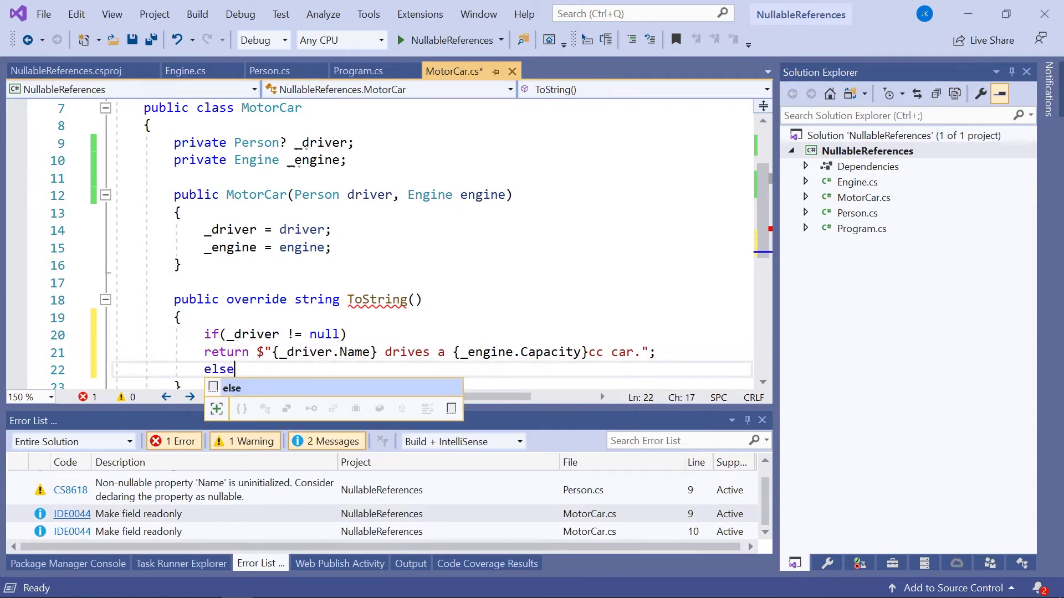
pyautogui.press('Return')
pyautogui.write('re')
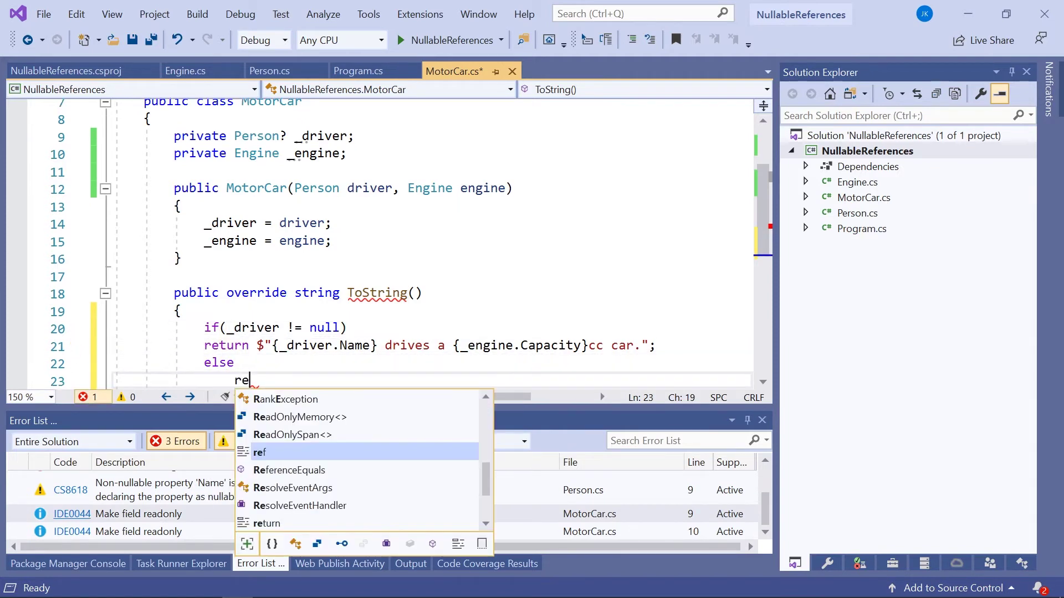
pyautogui.write('turn ')
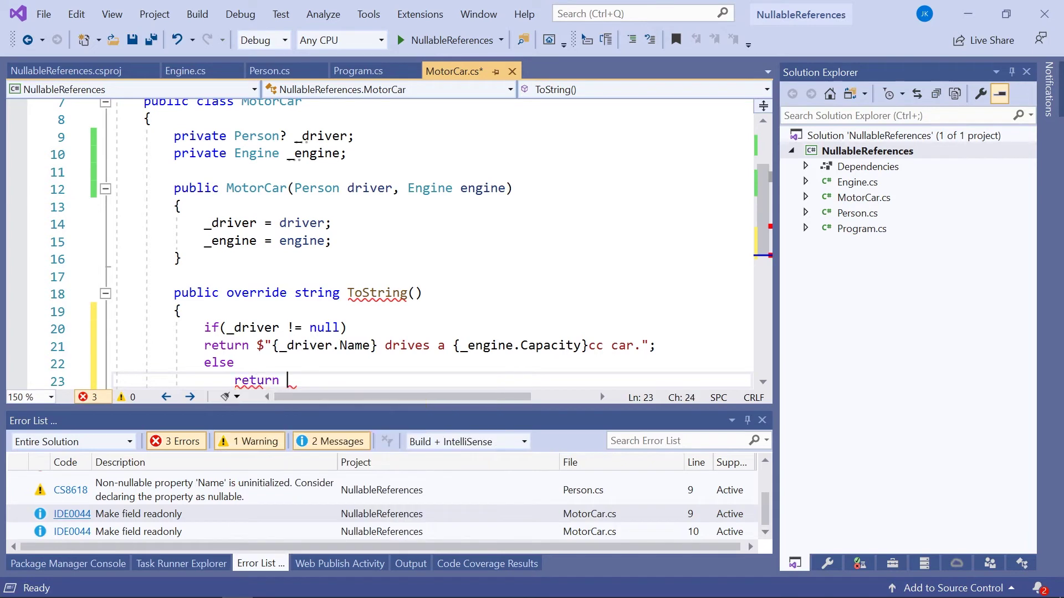
pyautogui.write('"No D')
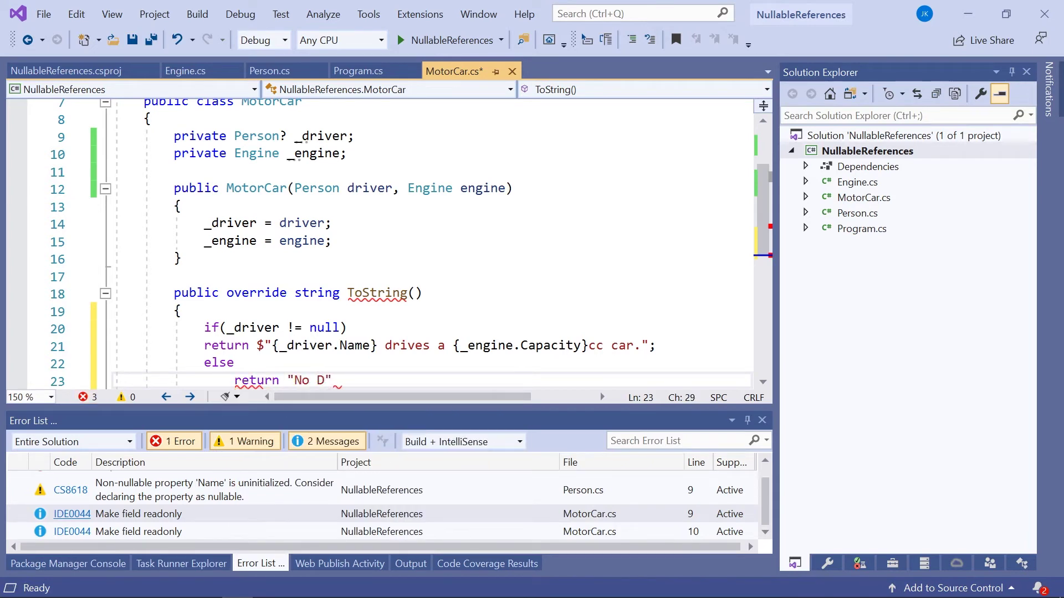
pyautogui.write('river."')
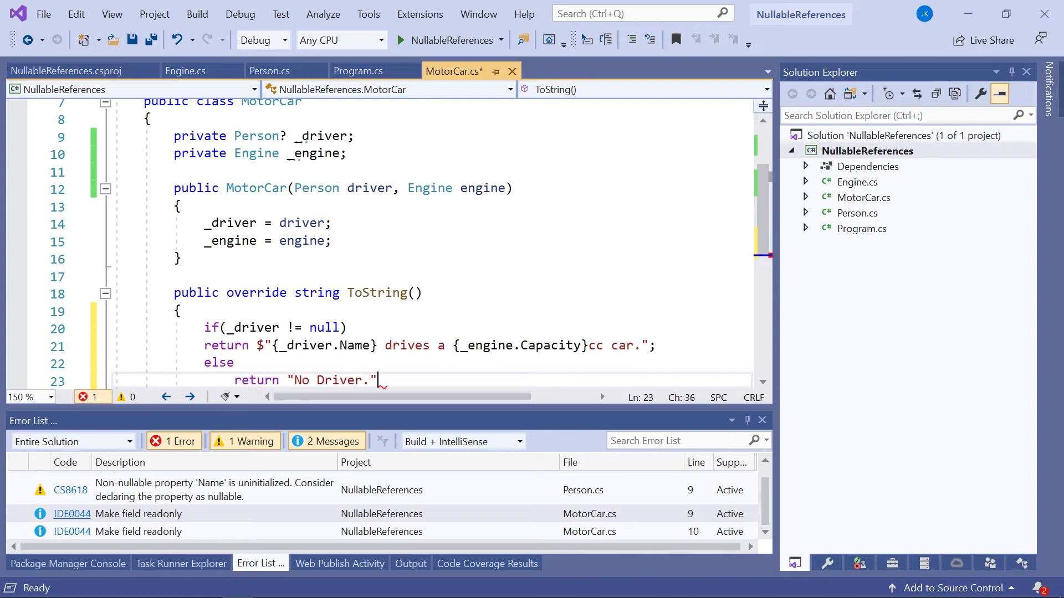
pyautogui.write(';')
pyautogui.scroll(-1, 77, 331)
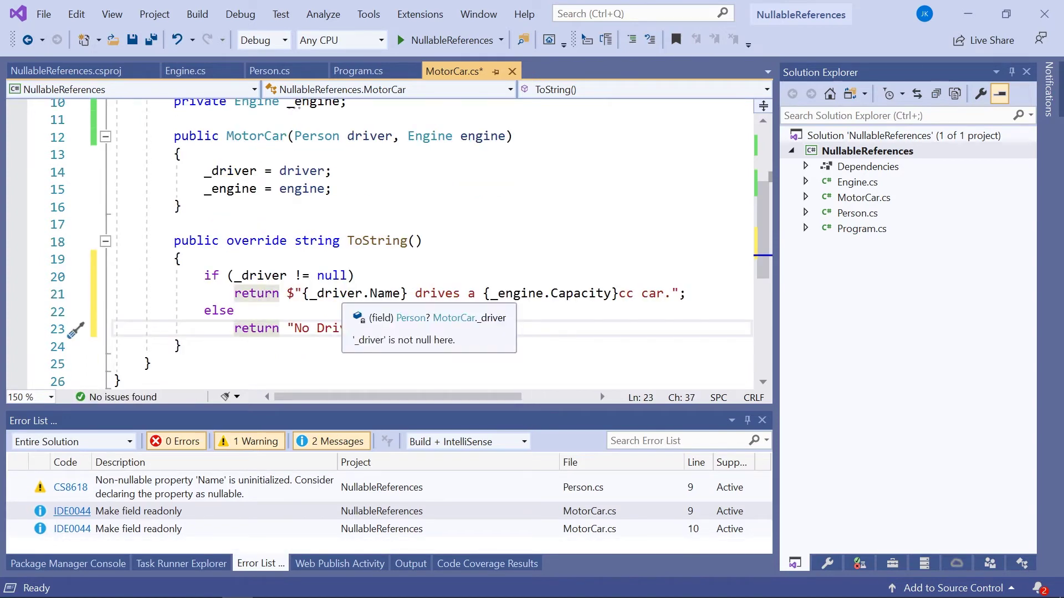
pyautogui.moveTo(234, 275)
pyautogui.mouseDown()
pyautogui.moveTo(348, 275)
pyautogui.moveTo(403, 294)
pyautogui.mouseUp()
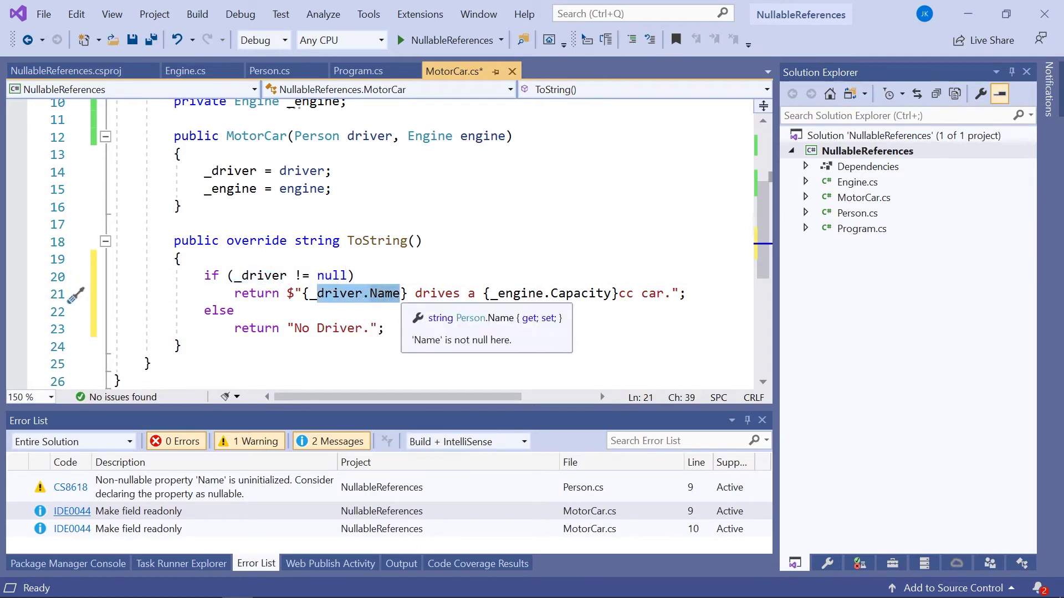
# Undo the if/else check, restoring a single return using _driver?.Name ?? "No one"
pyautogui.click(352, 276)
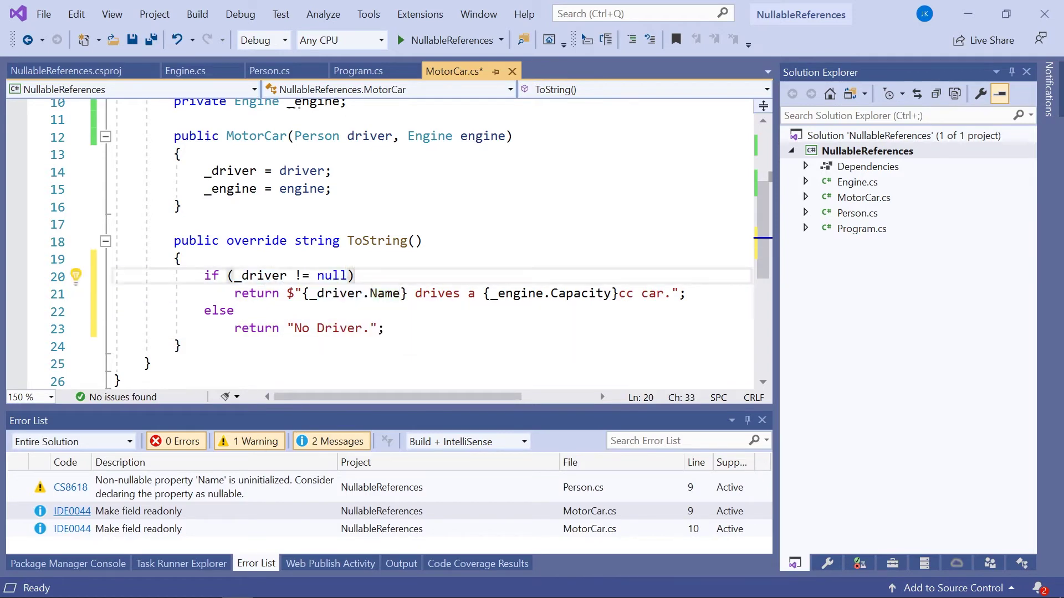
pyautogui.hotkey('ctrl', 'z')
pyautogui.hotkey('ctrl', 'z')
pyautogui.hotkey('ctrl', 'z')
pyautogui.hotkey('ctrl', 'z')
pyautogui.hotkey('ctrl', 'z')
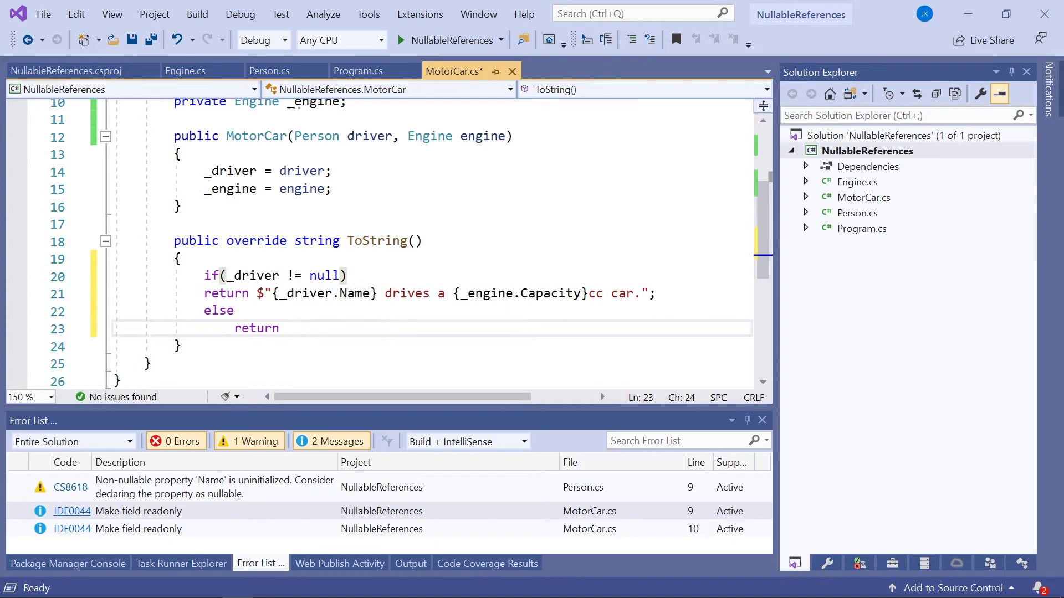
pyautogui.hotkey('ctrl', 'z')
pyautogui.hotkey('ctrl', 'z')
pyautogui.hotkey('ctrl', 'z')
pyautogui.hotkey('ctrl', 'z')
pyautogui.hotkey('ctrl', 'z')
pyautogui.hotkey('ctrl', 'z')
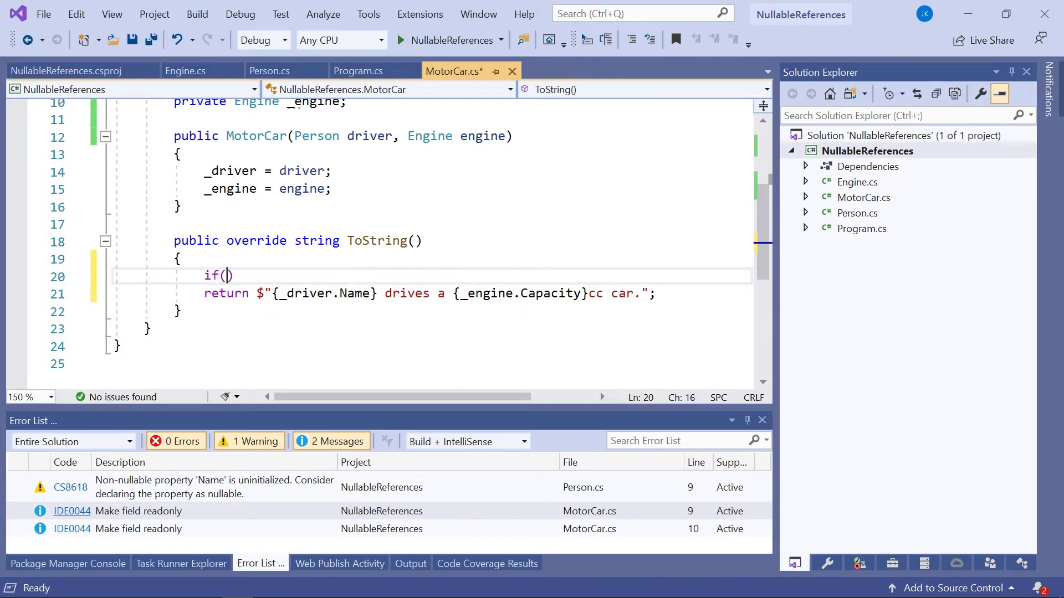
pyautogui.hotkey('ctrl', 'z')
pyautogui.hotkey('ctrl', 'z')
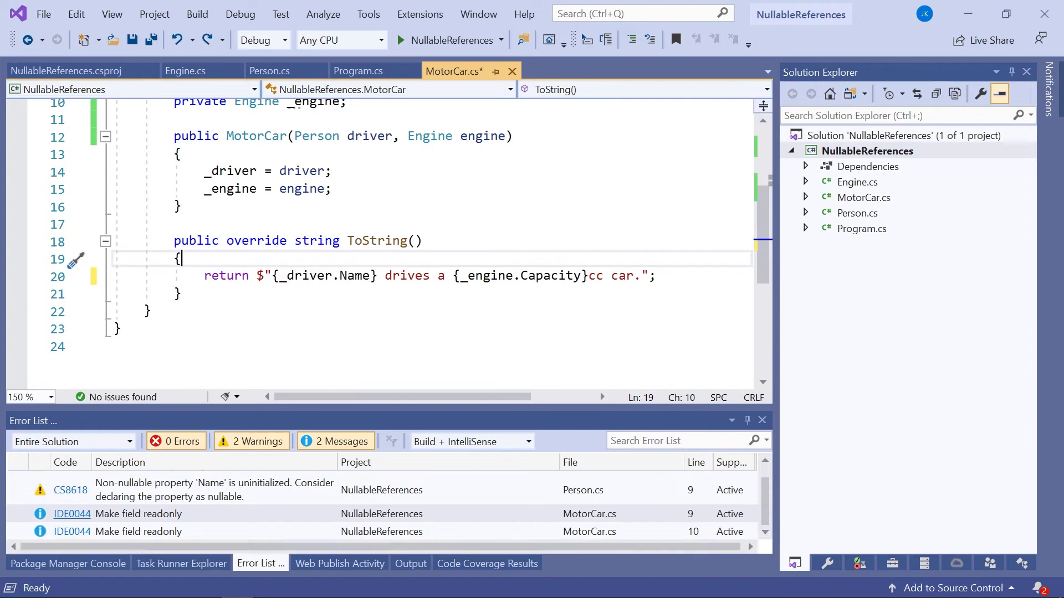
pyautogui.hotkey('ctrl', 'z')
pyautogui.write('?')
pyautogui.press('Right')
pyautogui.press('Right')
pyautogui.press('Right')
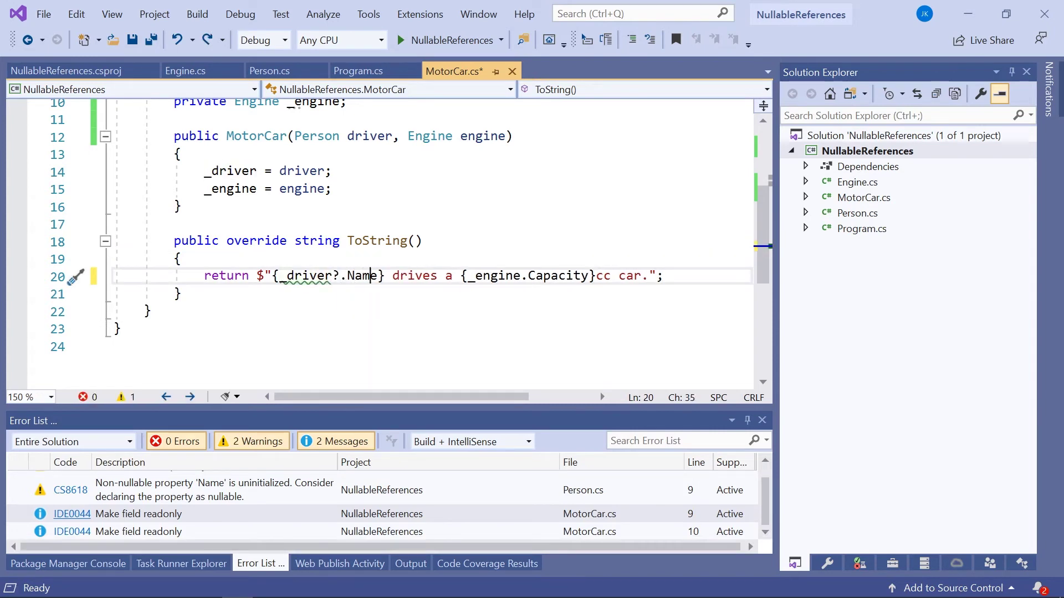
pyautogui.write('?? "')
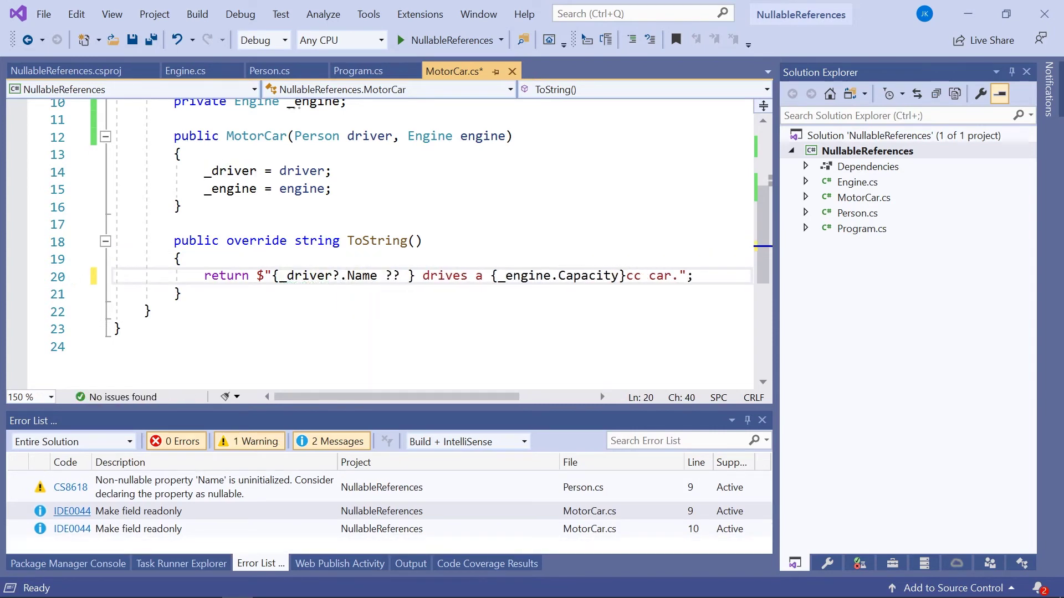
pyautogui.write('No one')
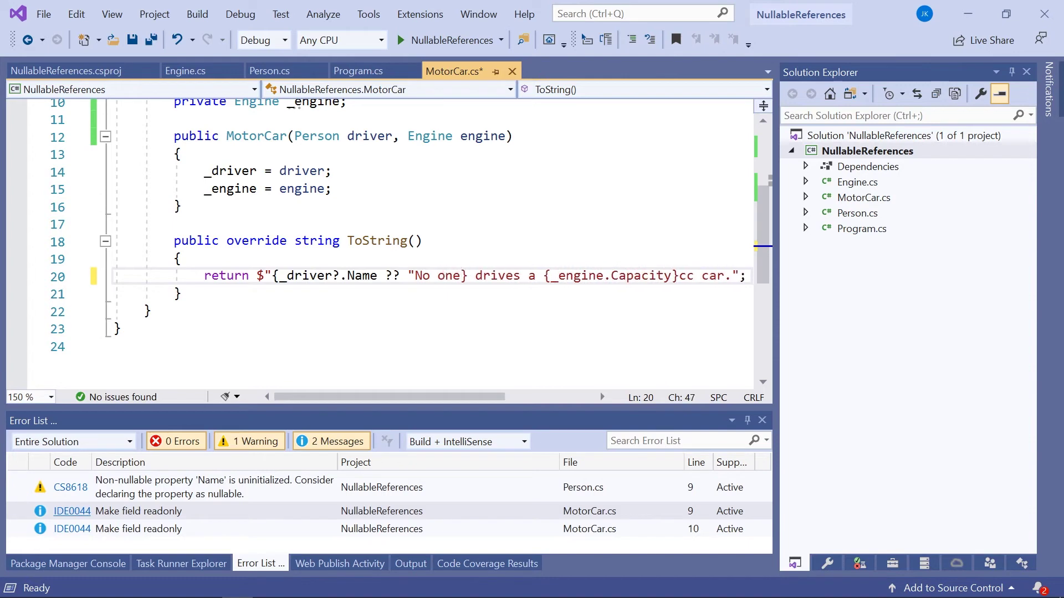
pyautogui.write('"')
pyautogui.click(642, 276)
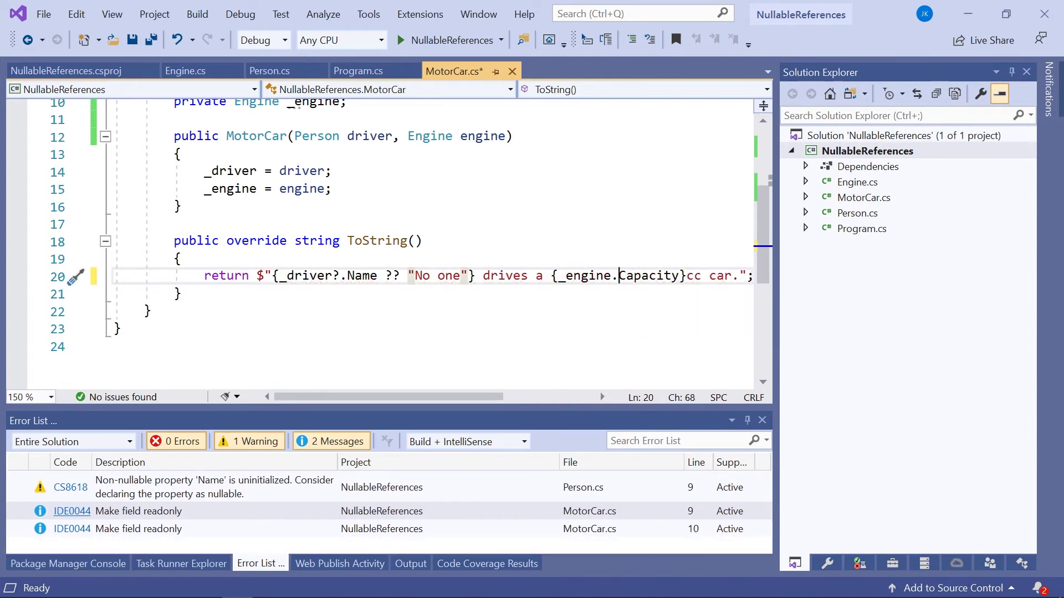
pyautogui.hotkey('ctrl', 'Left')
pyautogui.press('Left')
pyautogui.write('?')
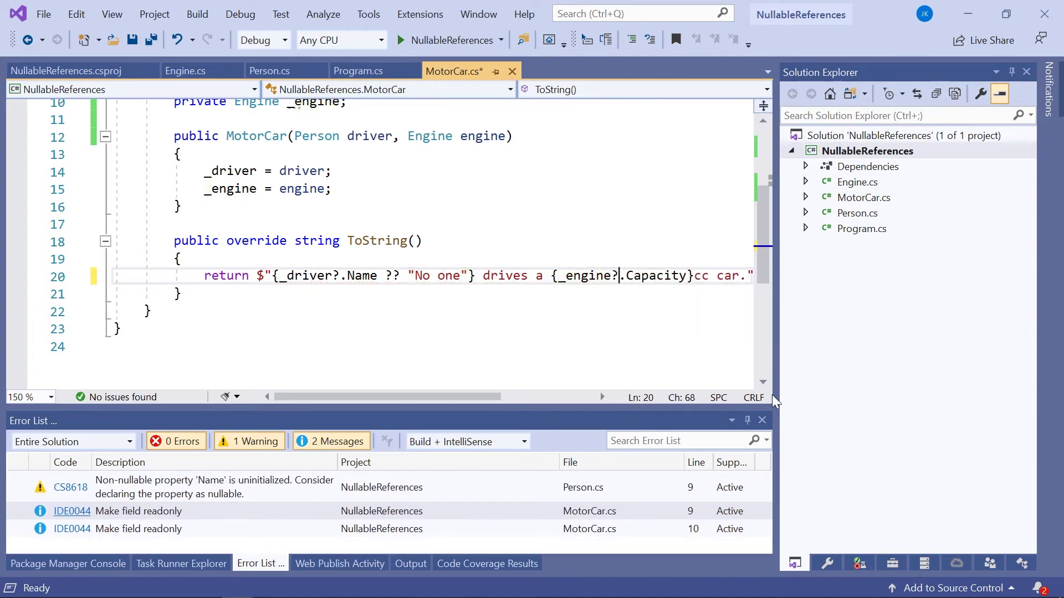
# Build the project, review the Error List, and remove the ? after _engine
pyautogui.click(250, 223)
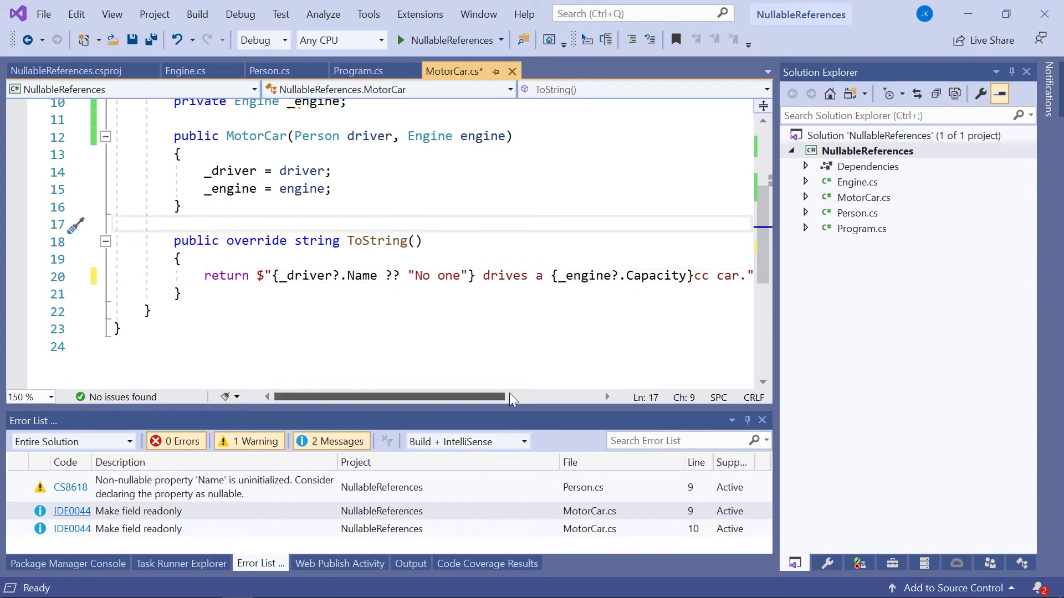
pyautogui.moveTo(391, 396); pyautogui.dragTo(470, 397)
pyautogui.hotkey('ctrl', 'shift', 'b')
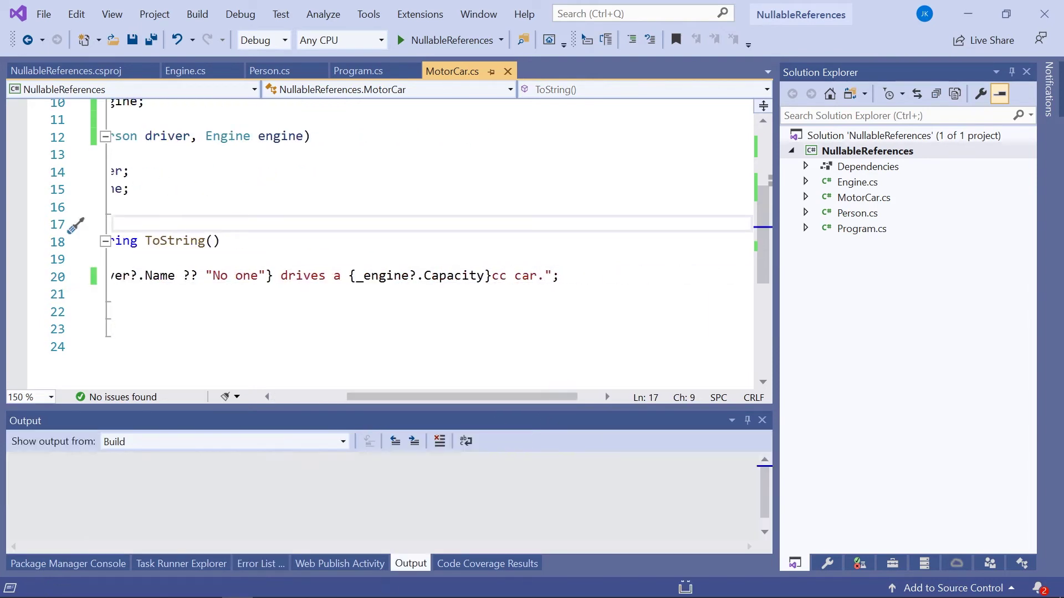
pyautogui.click(260, 564)
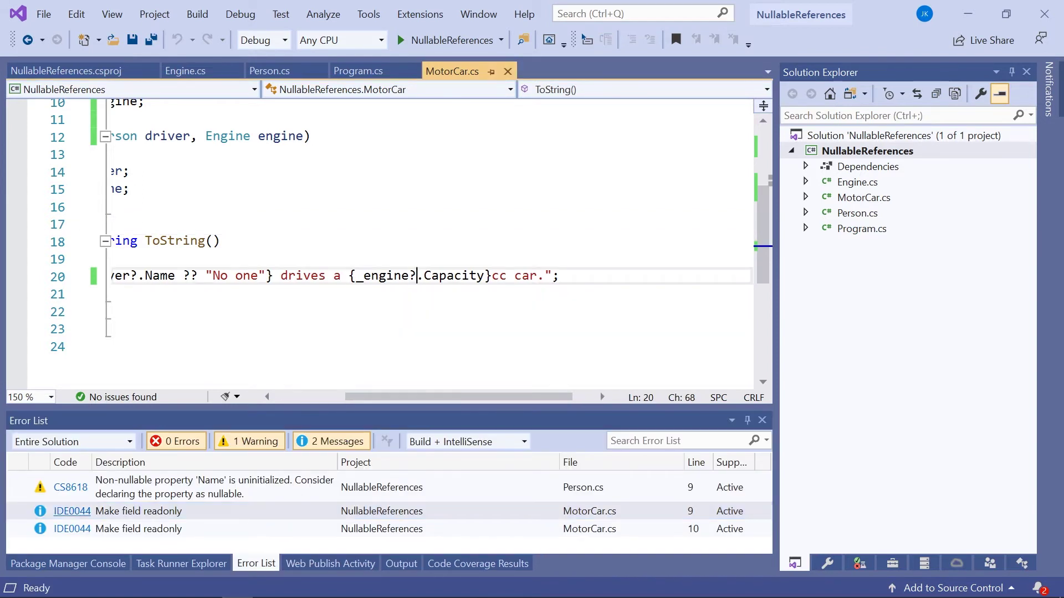
pyautogui.click(418, 276)
pyautogui.press('BackSpace')
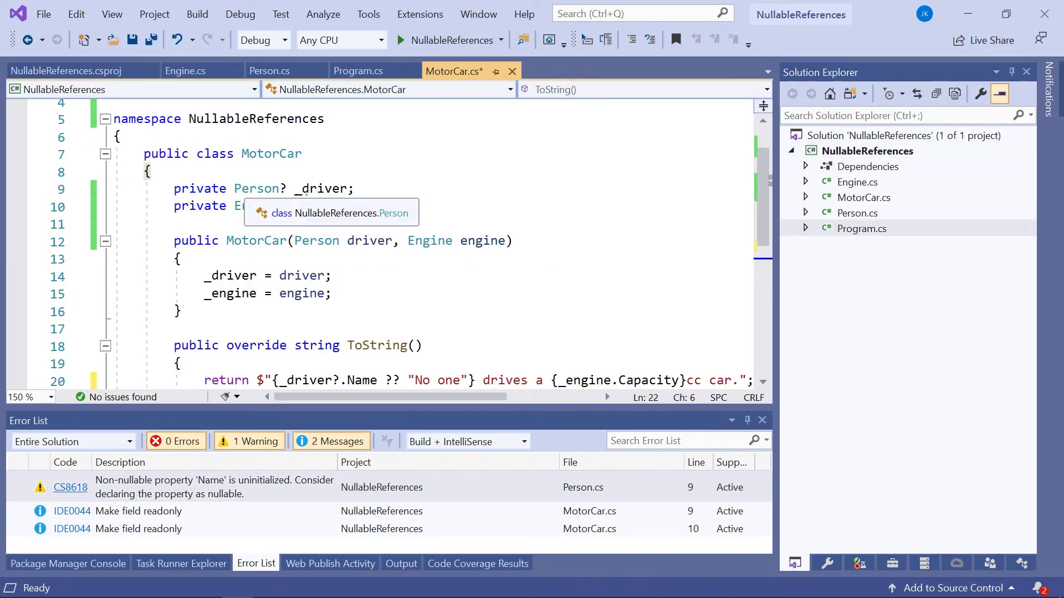
# Make the MotorCar constructor's driver parameter a nullable Person?
pyautogui.moveTo(234, 188); pyautogui.dragTo(348, 189)
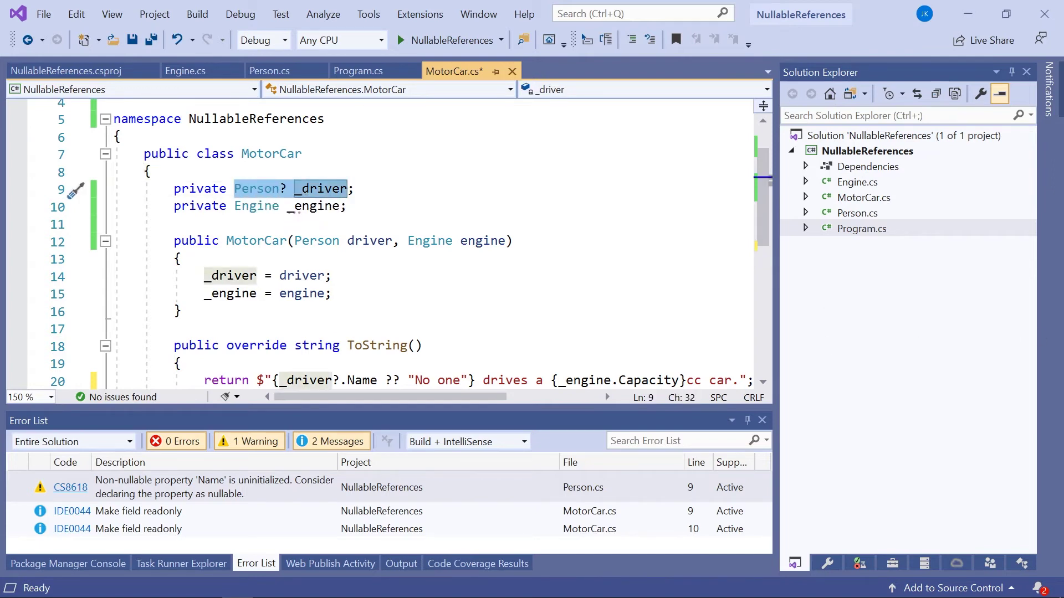
pyautogui.click(339, 242)
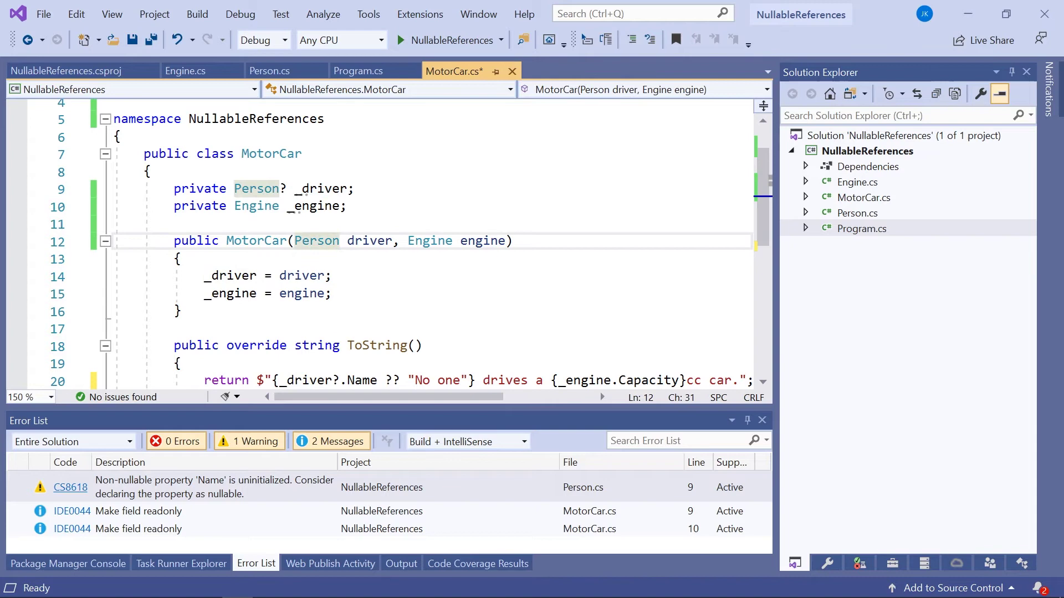
pyautogui.write('?')
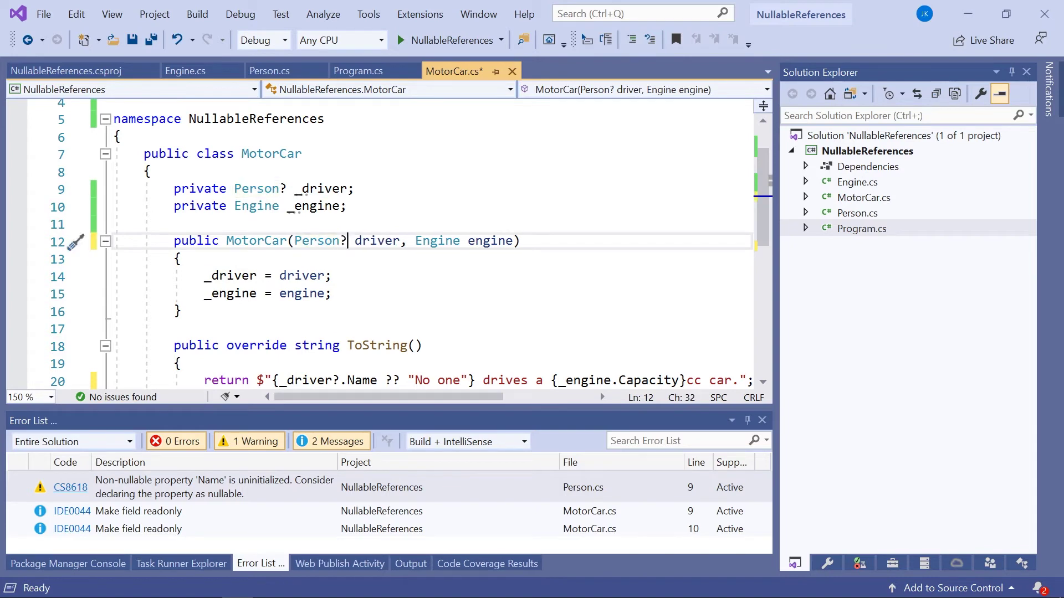
pyautogui.click(350, 206)
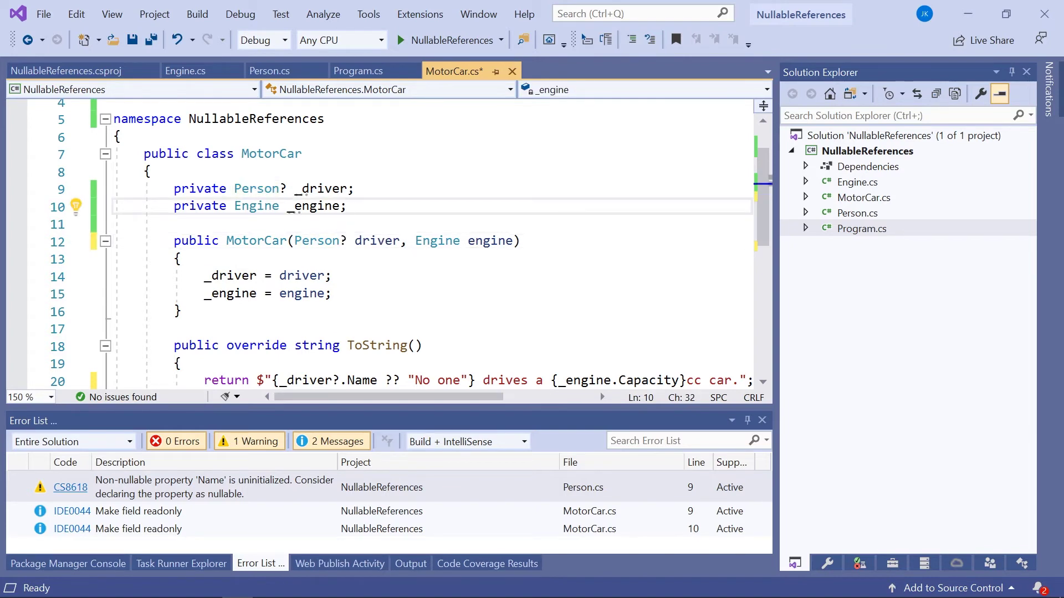
pyautogui.scroll(-1, 416, 250)
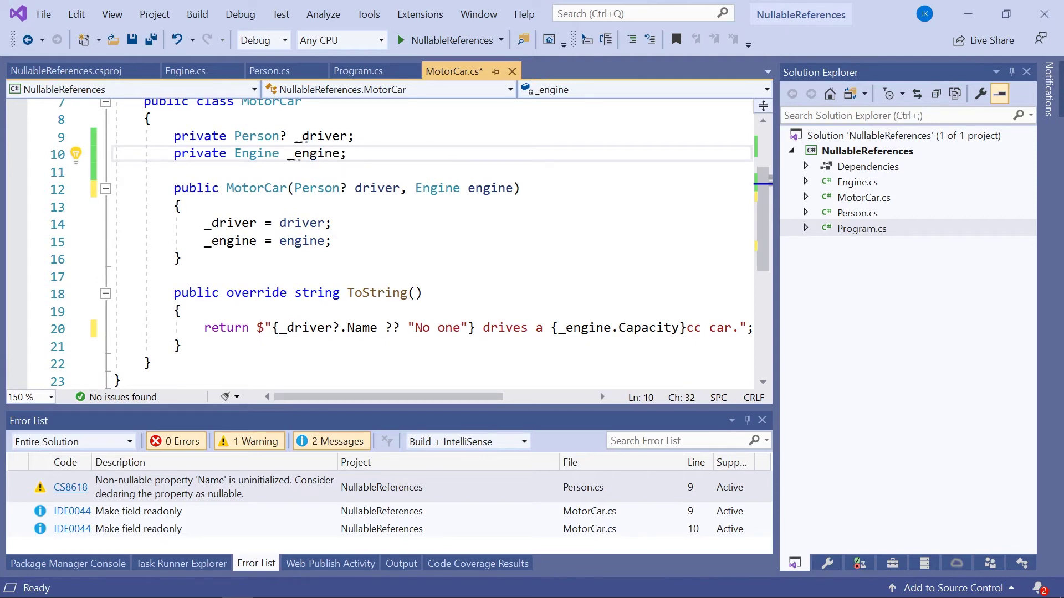
# Pass null as the driver in Program.cs and run the app without debugging
pyautogui.click(356, 74)
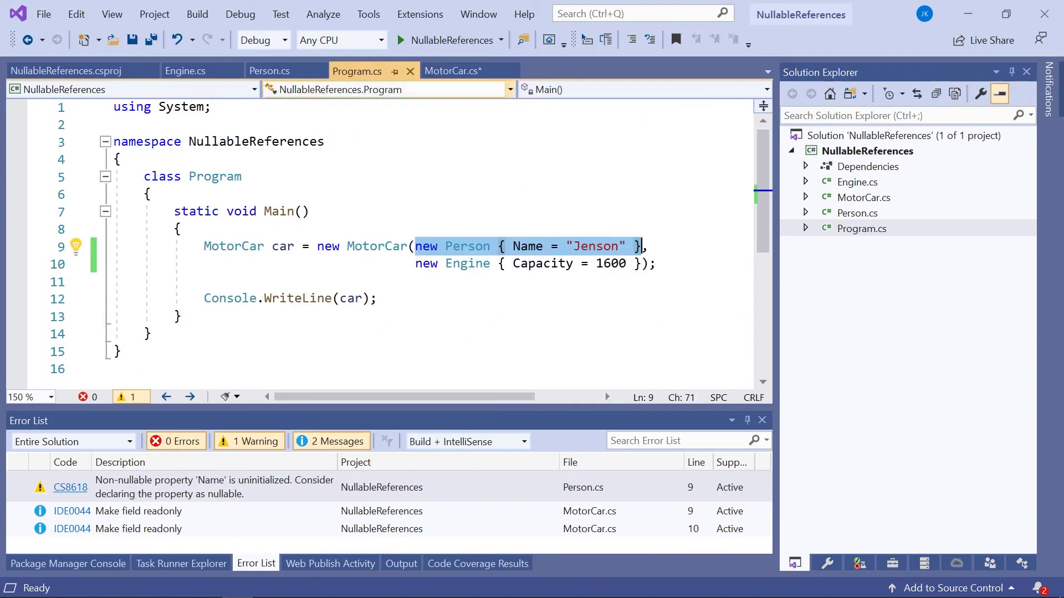
pyautogui.click(316, 211)
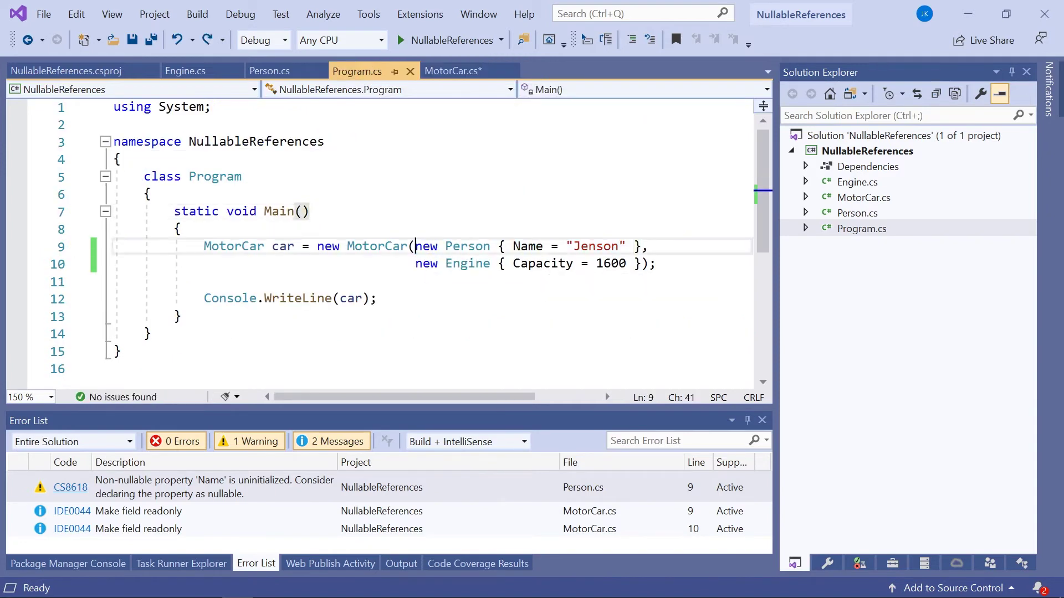
pyautogui.moveTo(414, 247); pyautogui.dragTo(641, 246)
pyautogui.write('nu')
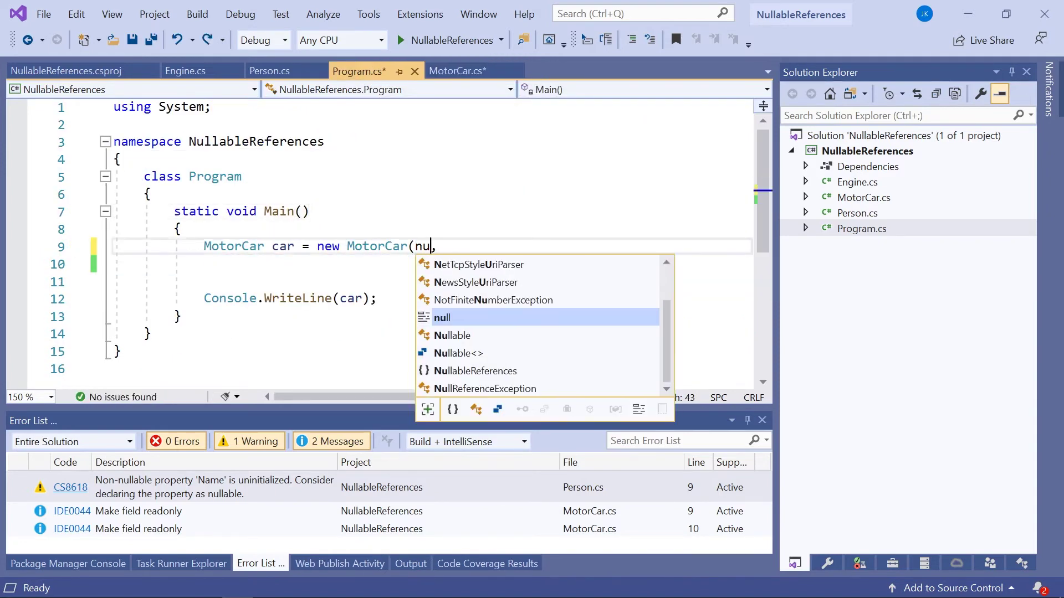
pyautogui.write('ll')
pyautogui.press('Escape')
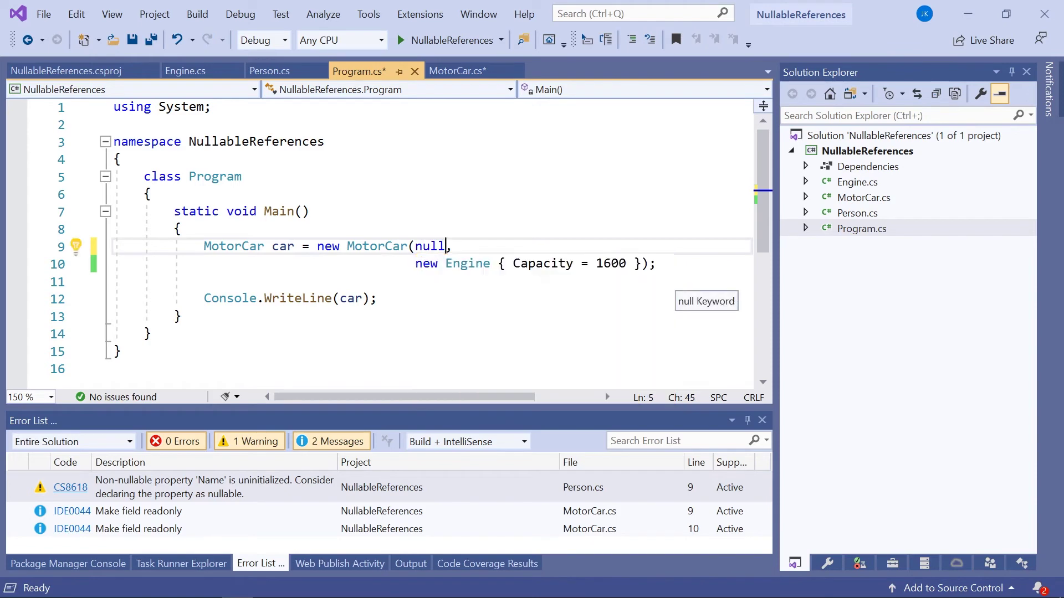
pyautogui.click(241, 176)
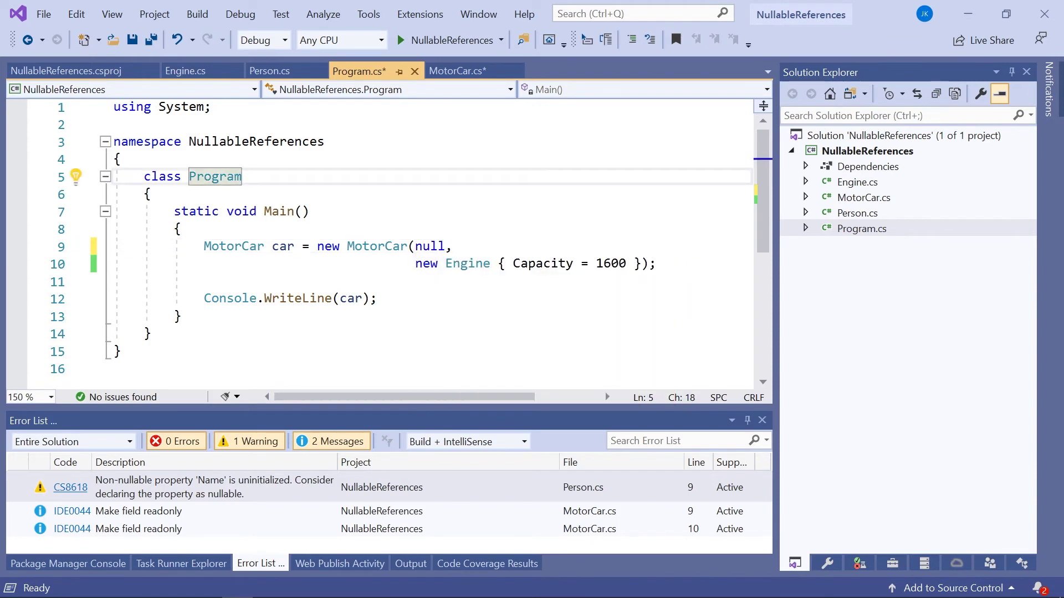
pyautogui.hotkey('ctrl', 'F5')
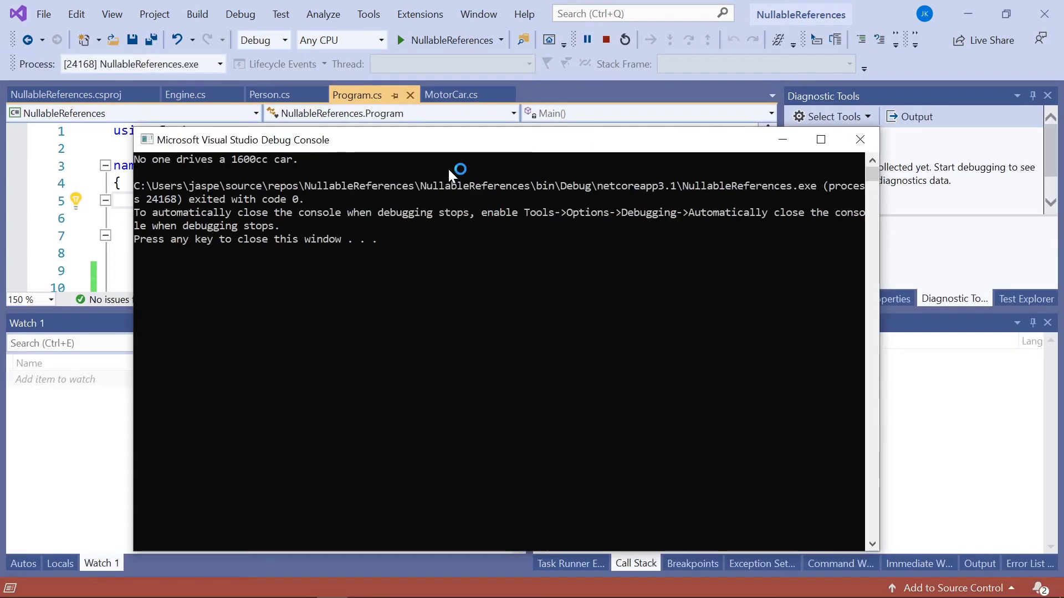
pyautogui.press('Return')
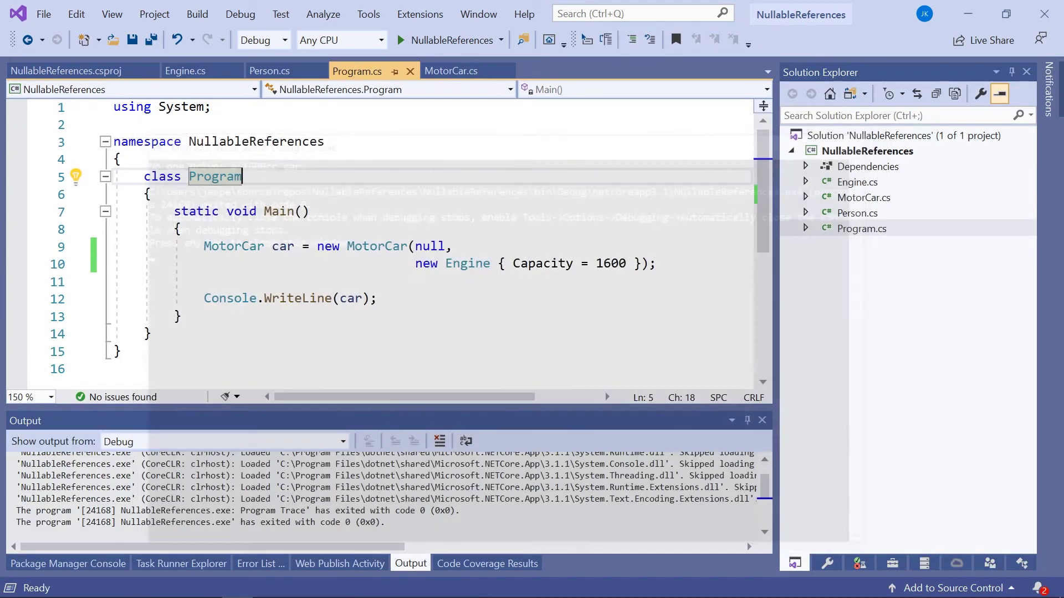
pyautogui.write('new Person { Name = "Jenson" }')
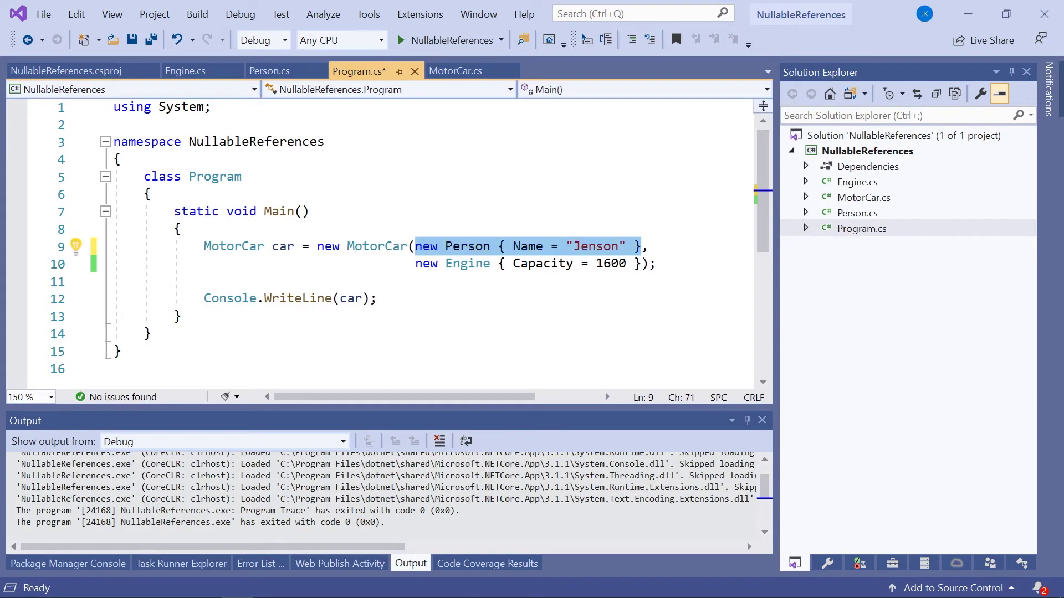
# Replace the Engine argument in Main's MotorCar call with null
pyautogui.moveTo(414, 264); pyautogui.dragTo(205, 282)
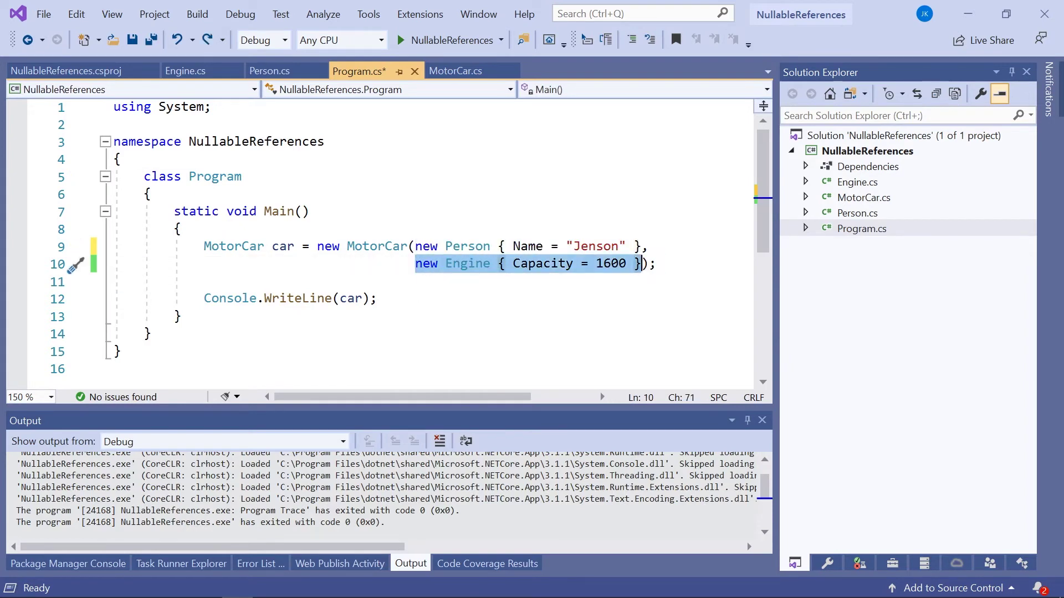
pyautogui.write('null')
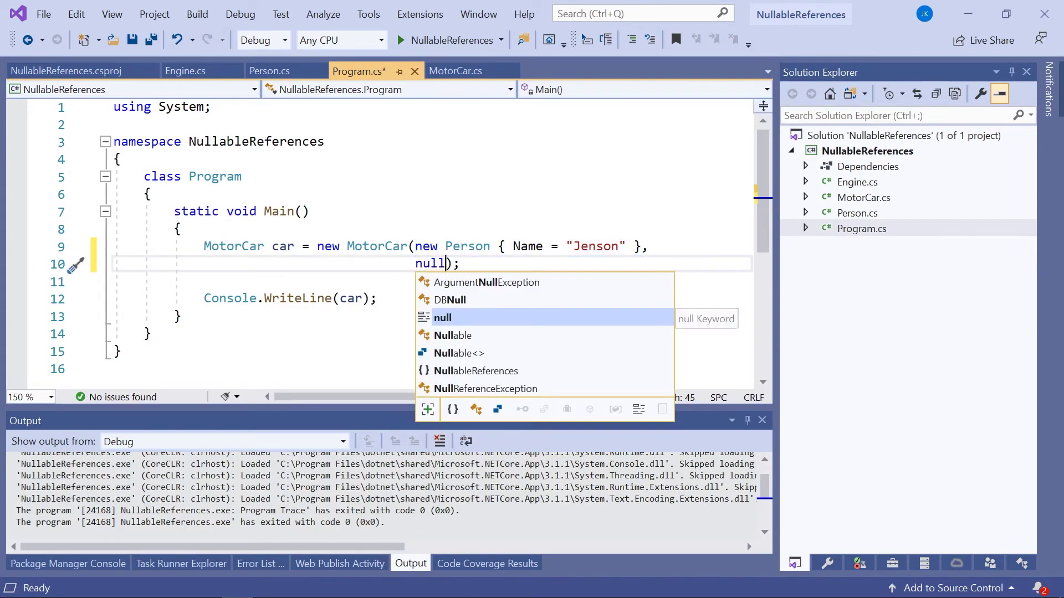
pyautogui.click(150, 194)
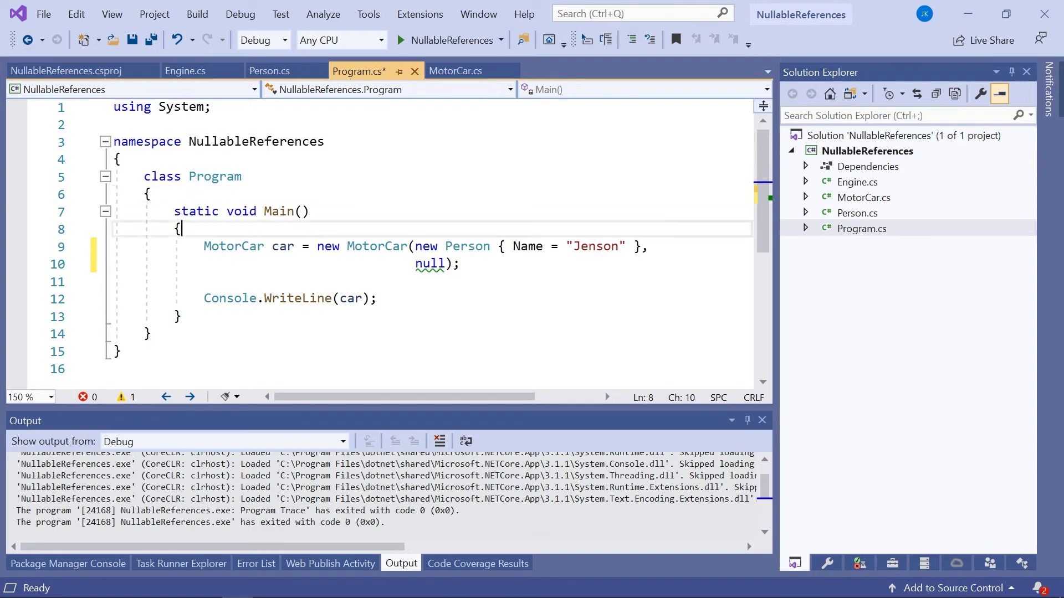
pyautogui.press('Down')
pyautogui.press('Down')
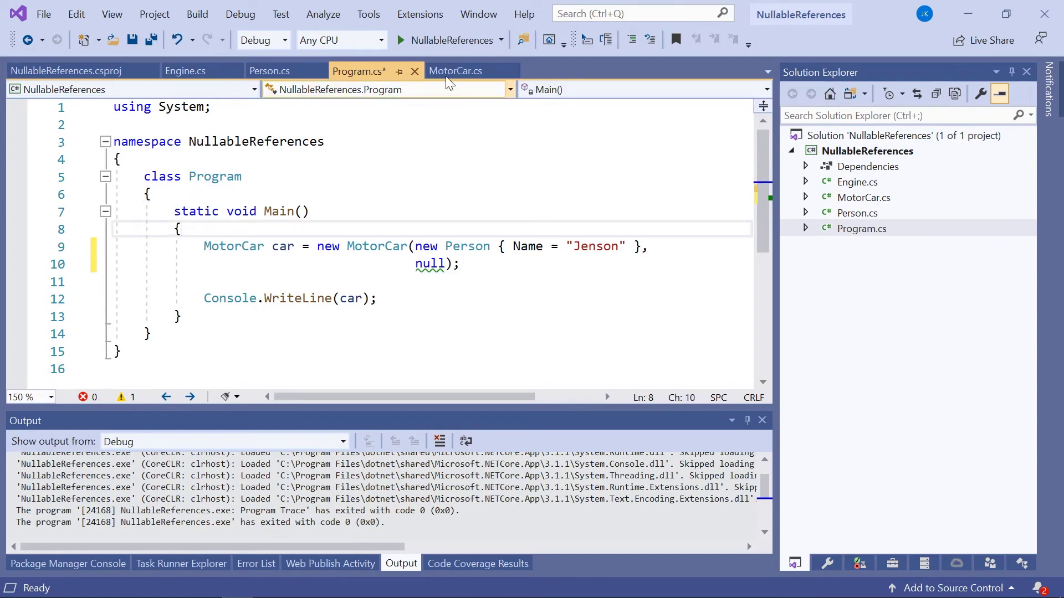
# Check _engine in MotorCar's ToString, then restore new Engine { Capacity = 1600 }
pyautogui.click(460, 71)
pyautogui.doubleClick(588, 328)
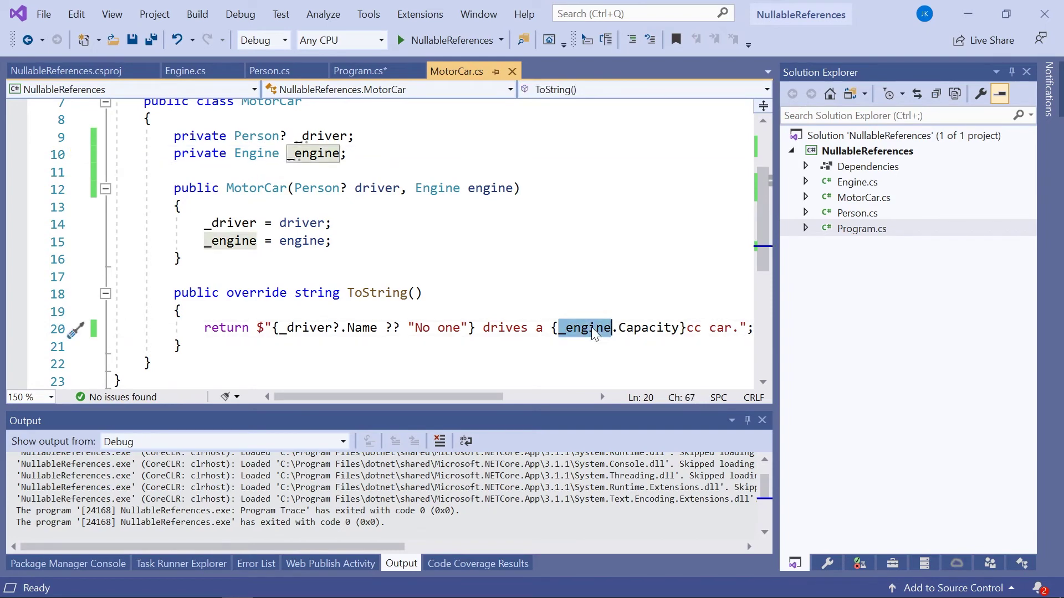
pyautogui.hotkey('ctrl', 'Tab')
pyautogui.doubleClick(429, 264)
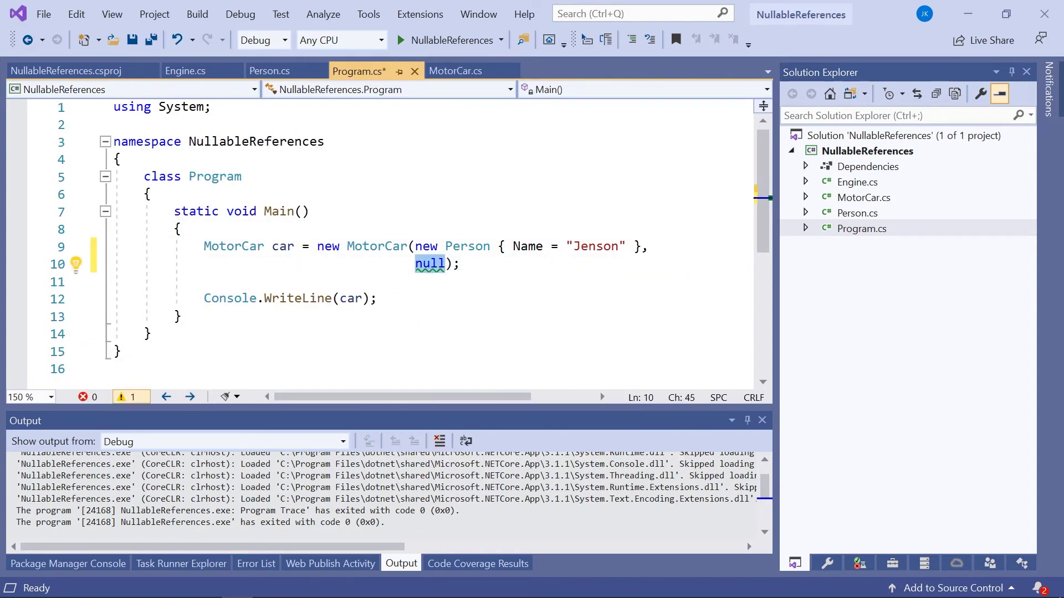
pyautogui.write('new Engine { Capacity = 1600 }')
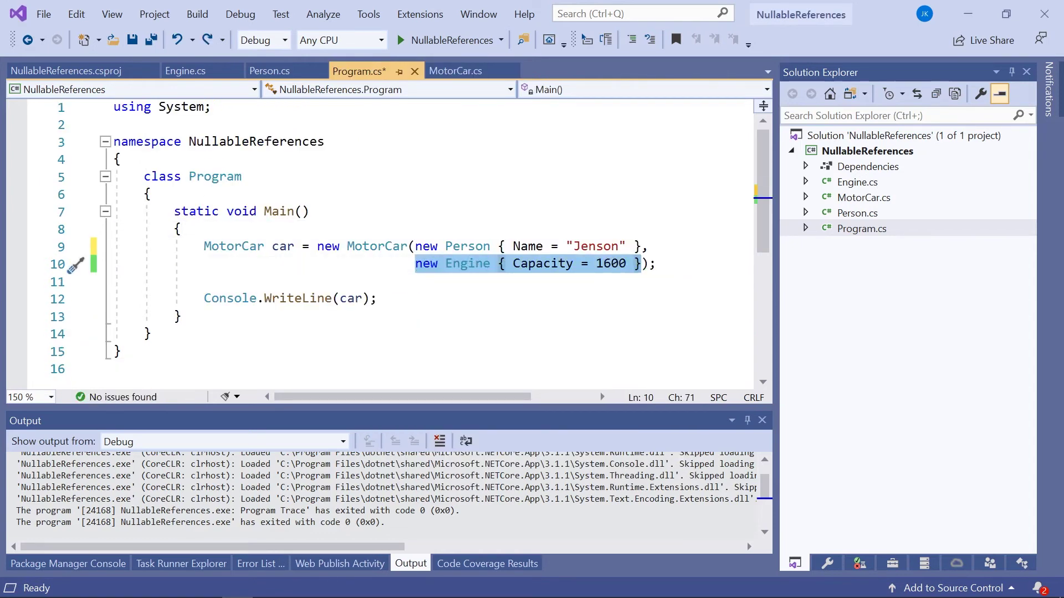
pyautogui.click(180, 229)
pyautogui.click(332, 499)
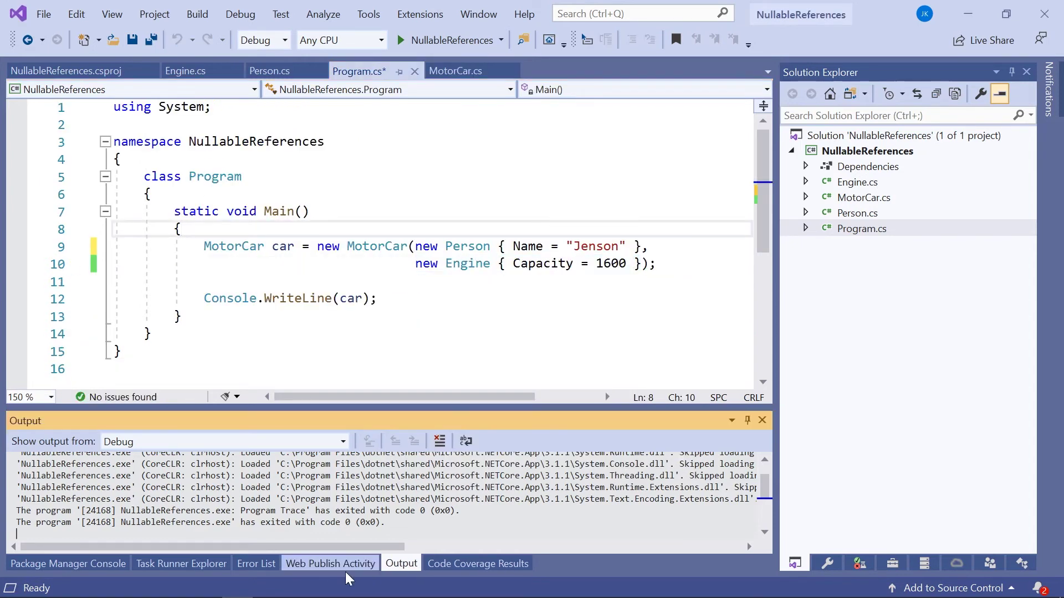
# Open the CS8618 warning in Person.cs and select the string Name property line
pyautogui.click(251, 565)
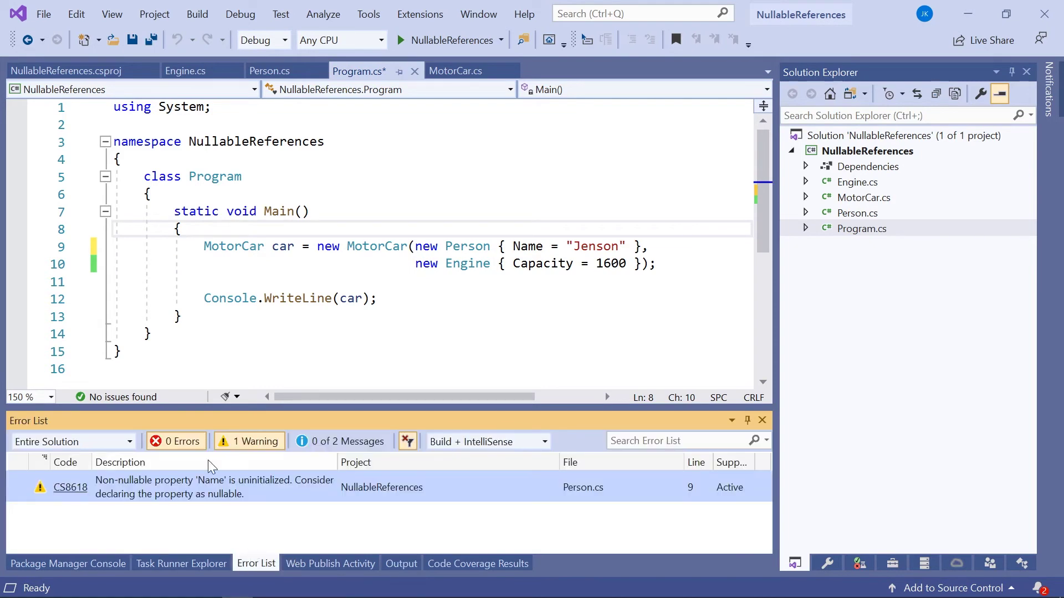
pyautogui.doubleClick(193, 483)
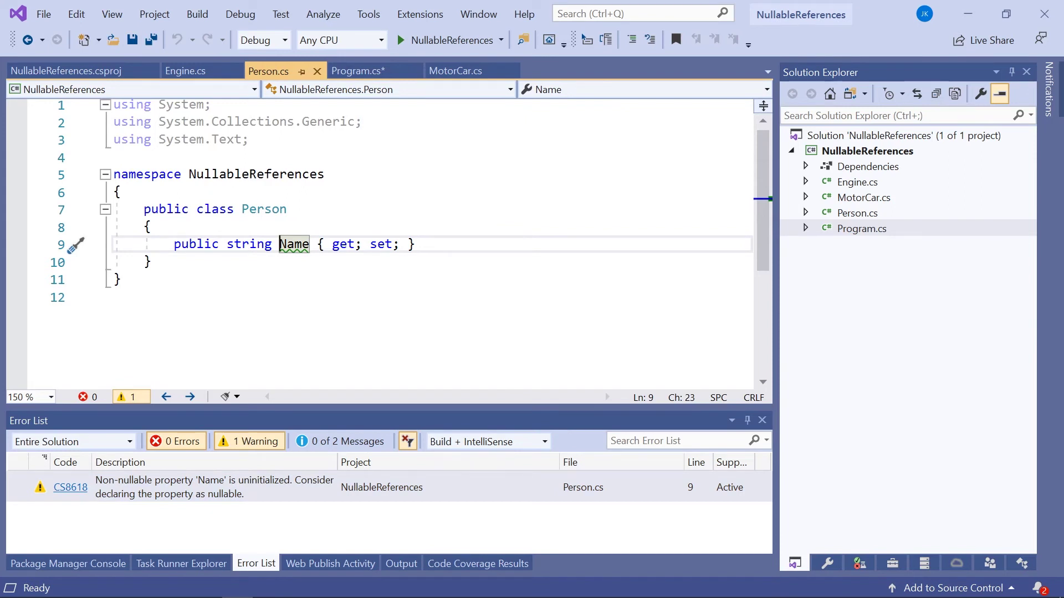
pyautogui.press('Right')
pyautogui.moveTo(294, 244)
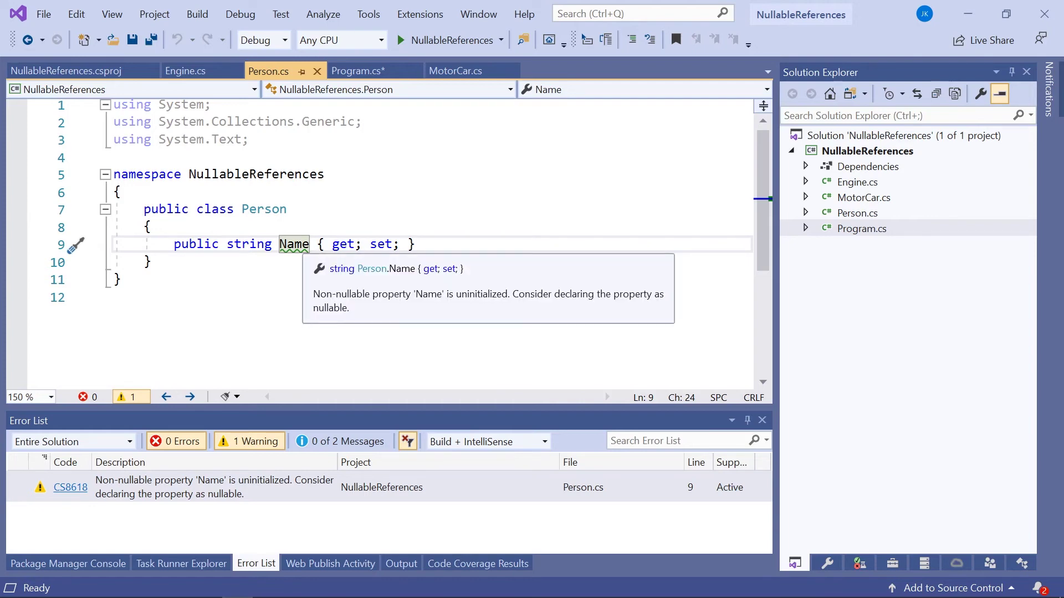
pyautogui.doubleClick(250, 244)
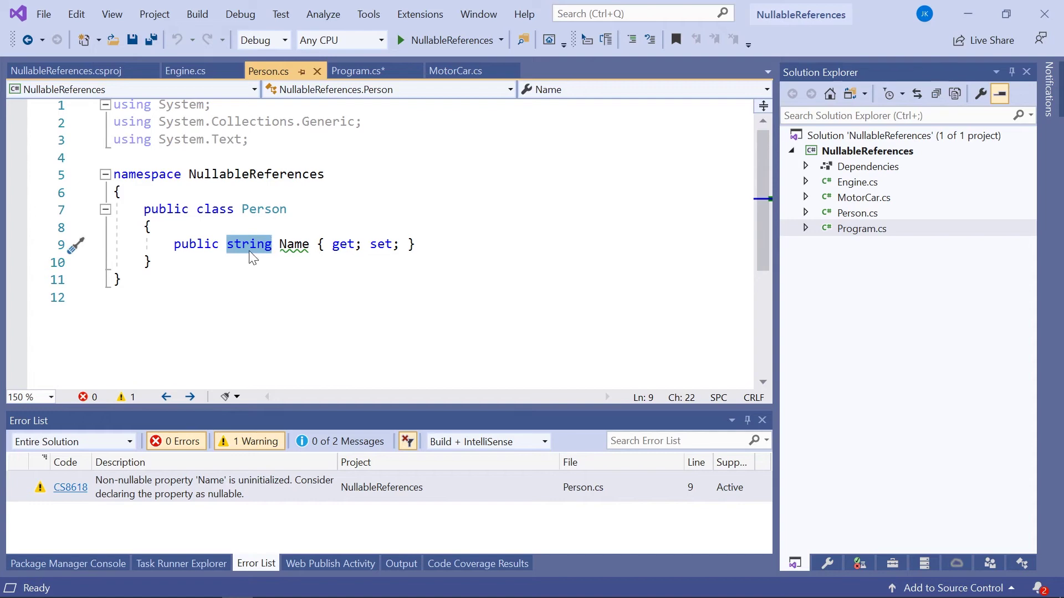
pyautogui.press('End')
pyautogui.hotkey('ctrl', 'shift', 'Left')
pyautogui.hotkey('ctrl', 'shift', 'Left')
pyautogui.hotkey('ctrl', 'shift', 'Left')
pyautogui.hotkey('ctrl', 'shift', 'Left')
pyautogui.hotkey('ctrl', 'shift', 'Left')
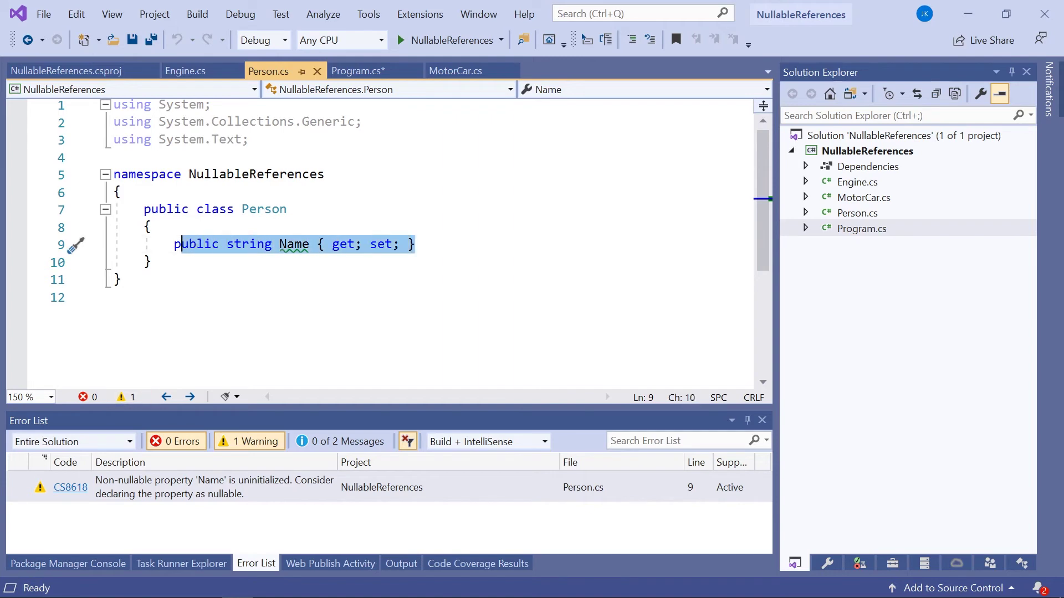
pyautogui.hotkey('ctrl', 'shift', 'Left')
# Start adding a = "Hello" initializer at the end of the Name property
pyautogui.press('Up')
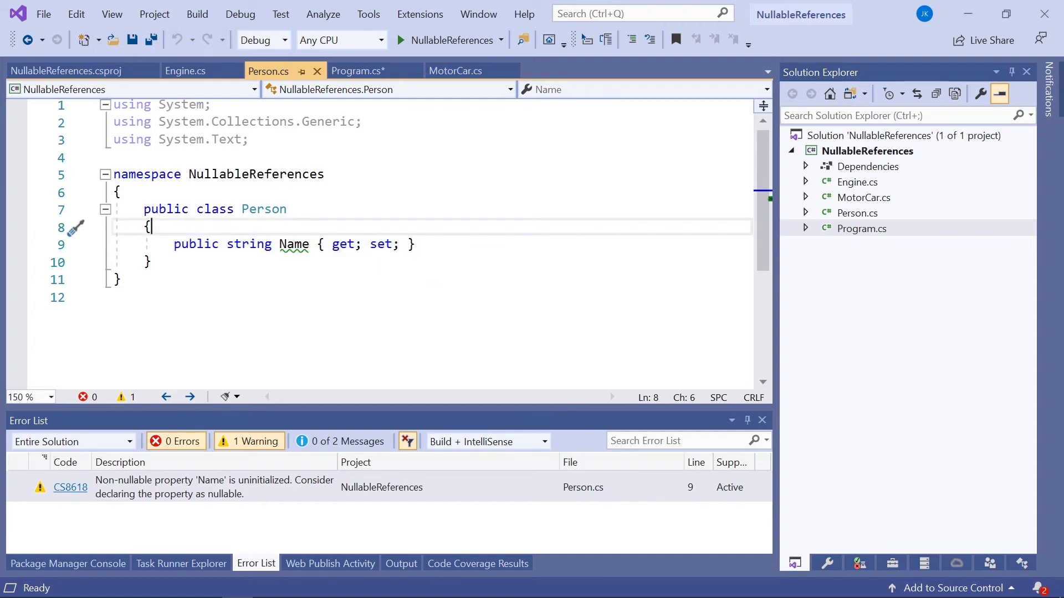
pyautogui.press('Down')
pyautogui.press('End')
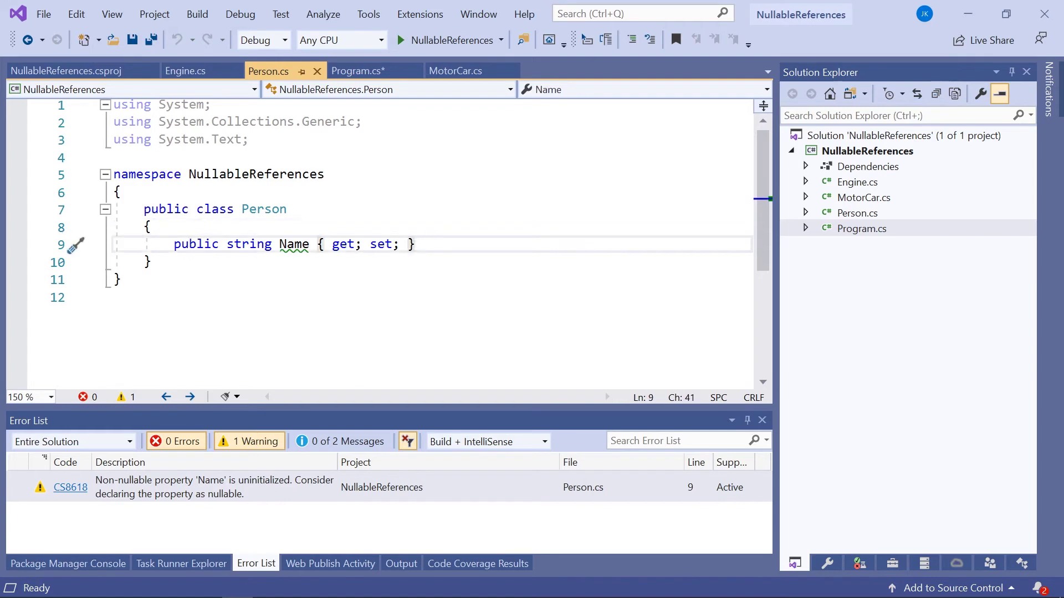
pyautogui.write('= "Hell')
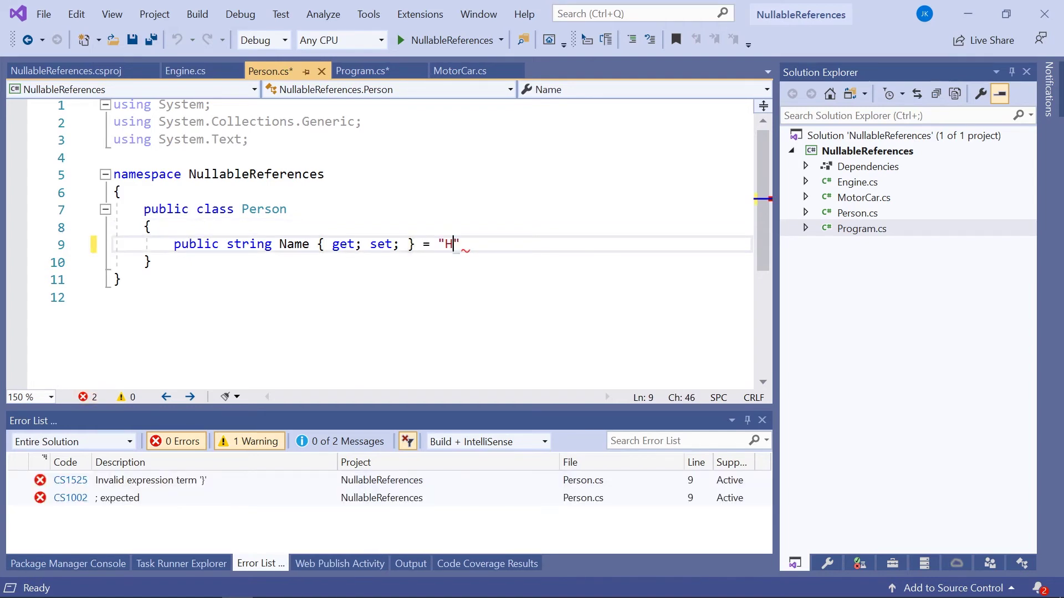
pyautogui.write('o";')
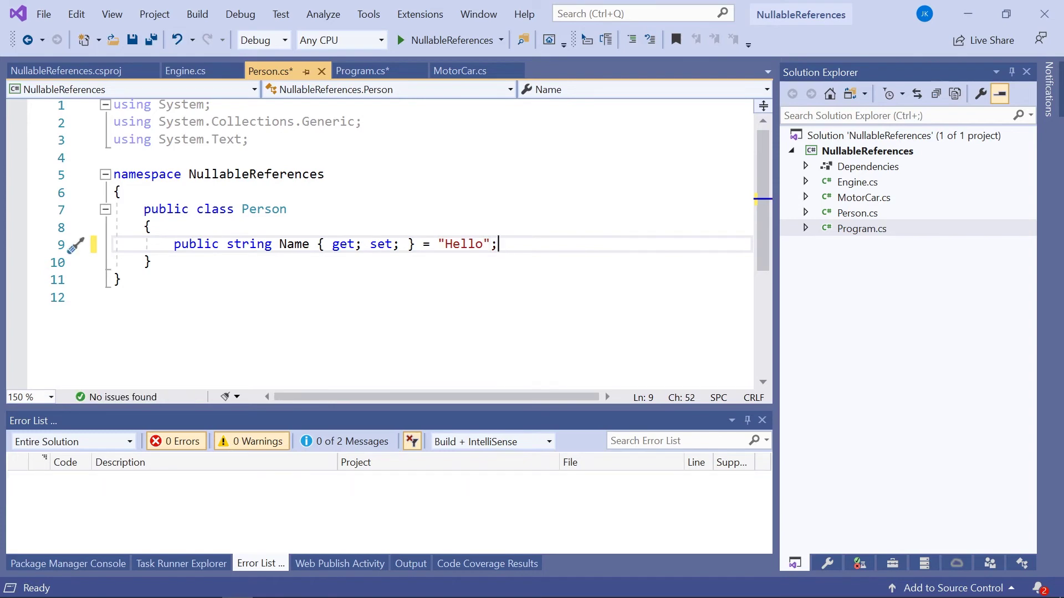
# Delete the "Hello" initializer and add a blank line above the Name property
pyautogui.moveTo(416, 244); pyautogui.dragTo(500, 243)
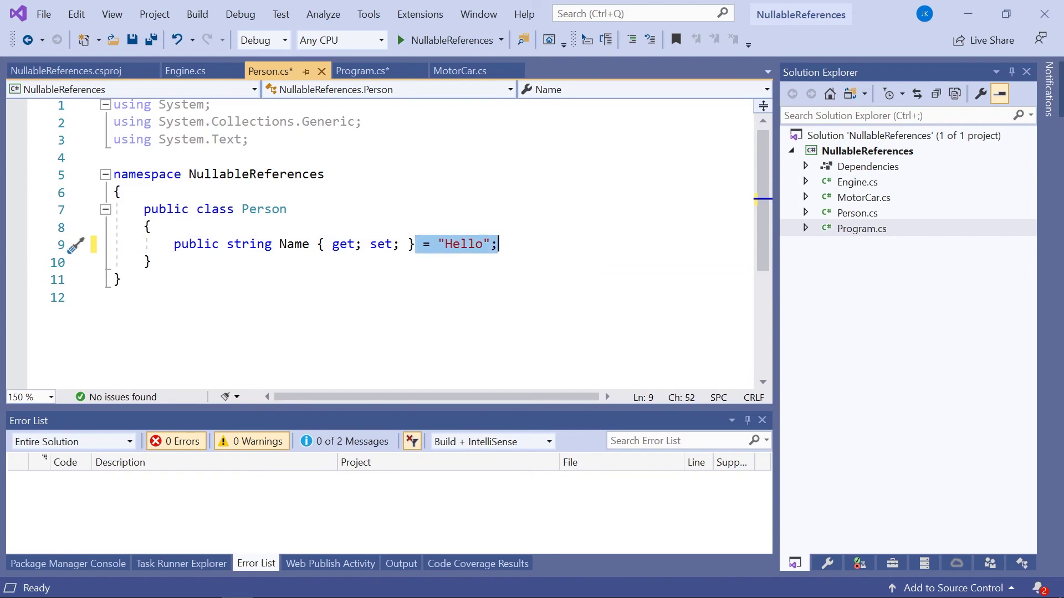
pyautogui.press('Delete')
pyautogui.click(151, 227)
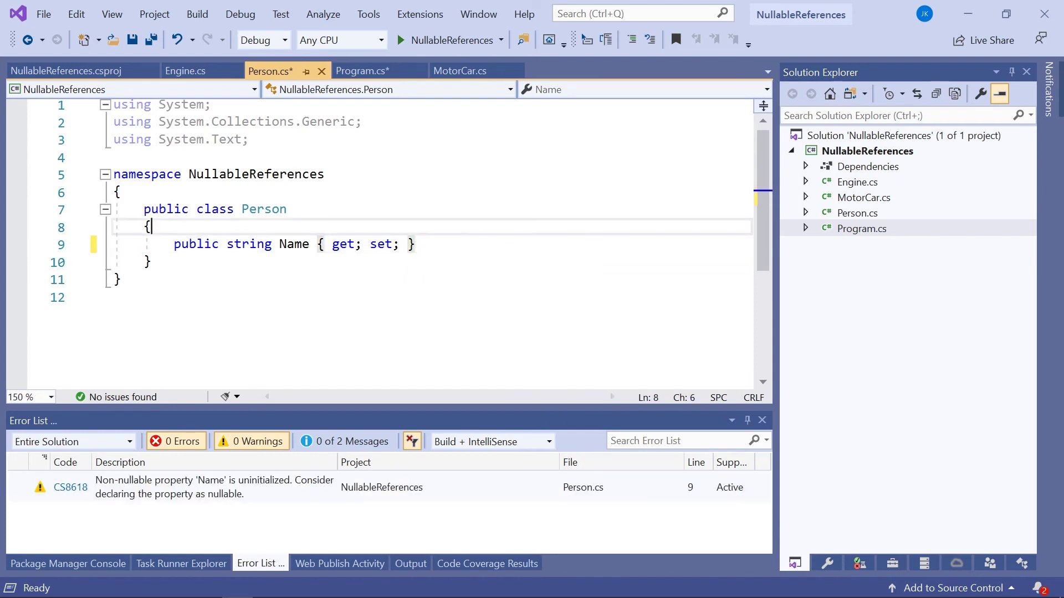
pyautogui.press('Return')
pyautogui.press('Return')
pyautogui.press('Up')
pyautogui.write('ct')
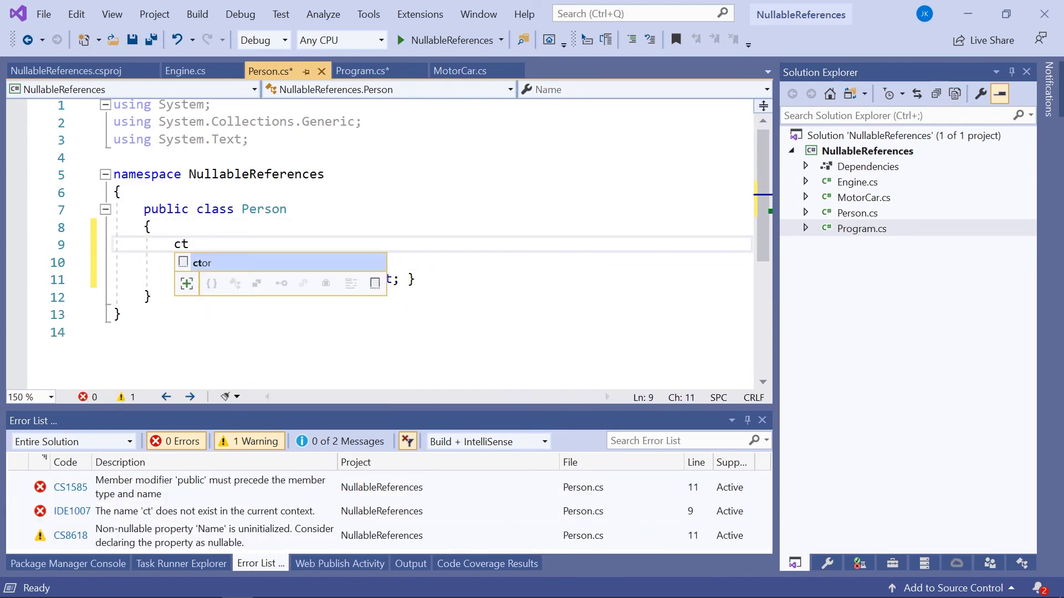
pyautogui.write('or')
# Insert a ctor snippet constructor taking string name and assigning it to Name
pyautogui.press('Tab')
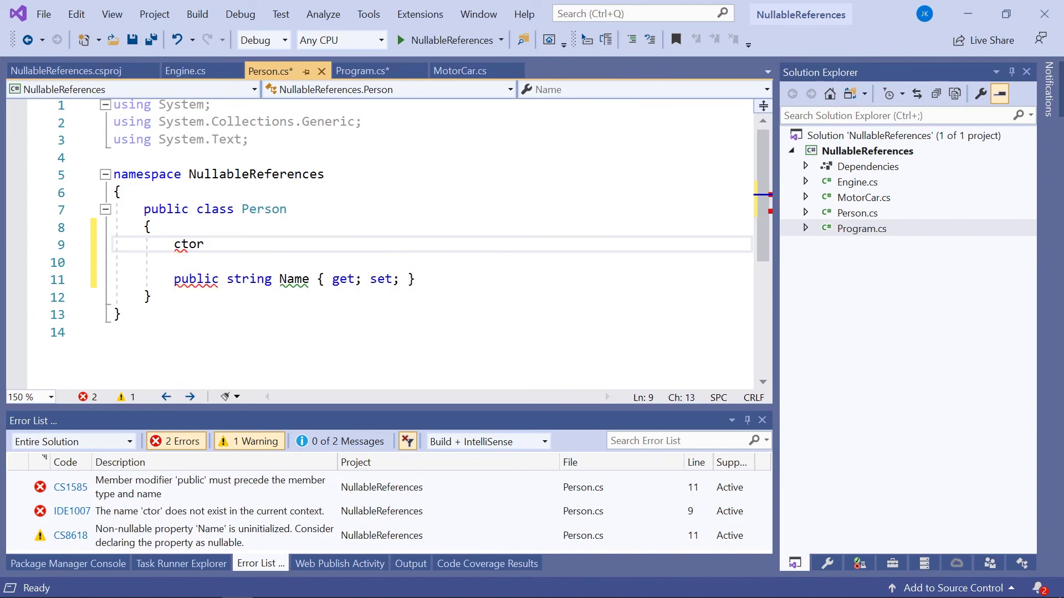
pyautogui.press('Tab')
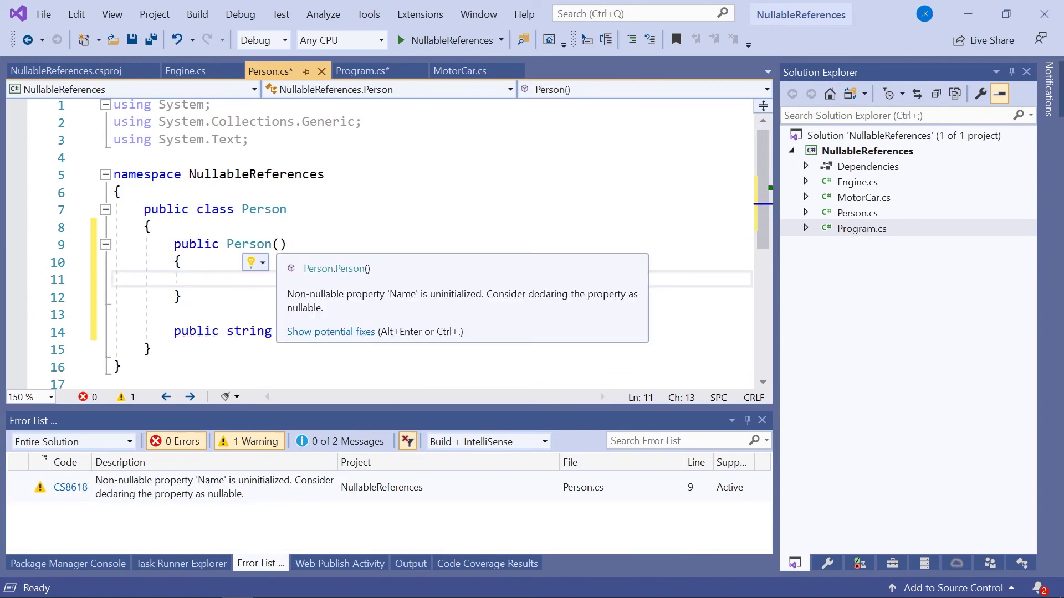
pyautogui.press('Up')
pyautogui.press('End')
pyautogui.press('Left')
pyautogui.write('str')
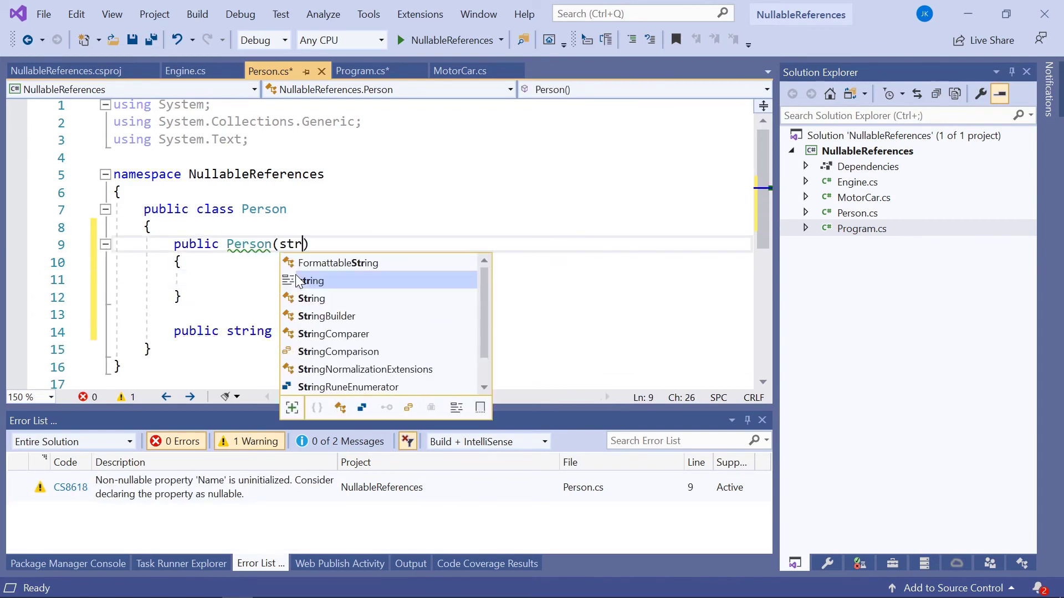
pyautogui.write('ing nam')
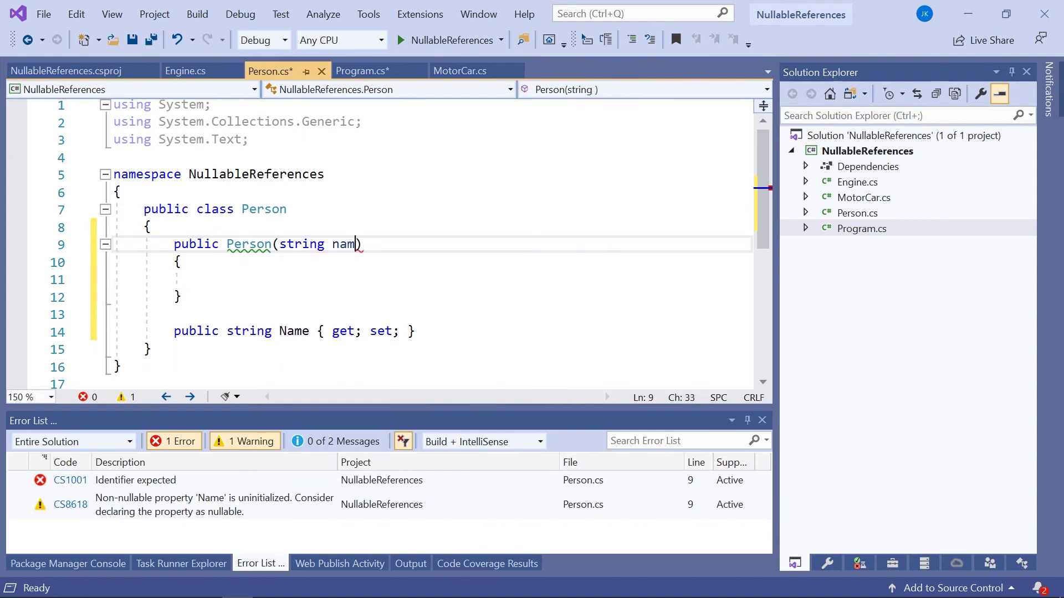
pyautogui.write('e')
pyautogui.press('Down')
pyautogui.press('Down')
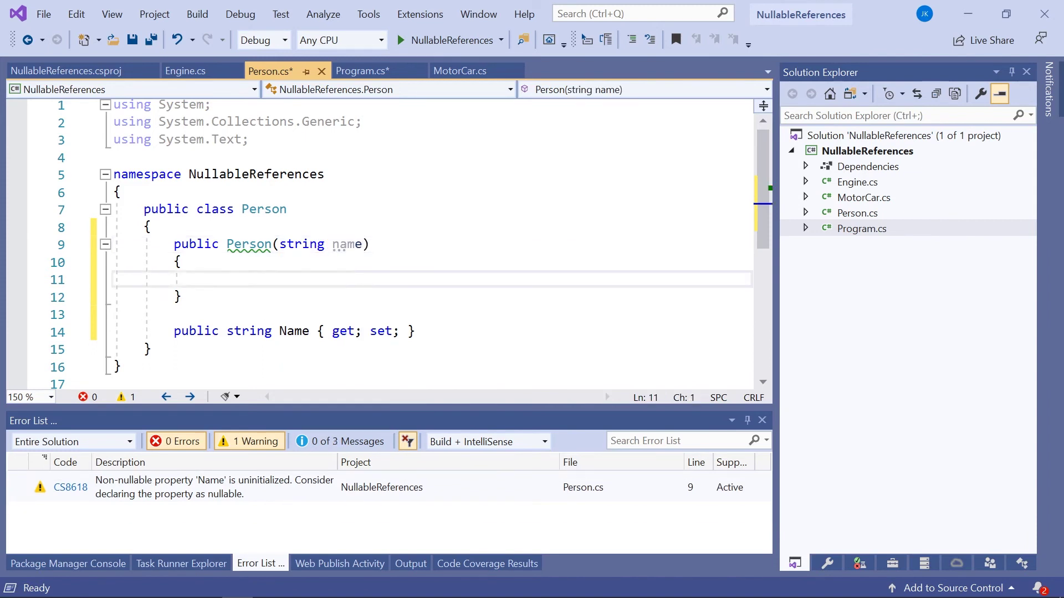
pyautogui.write('Name')
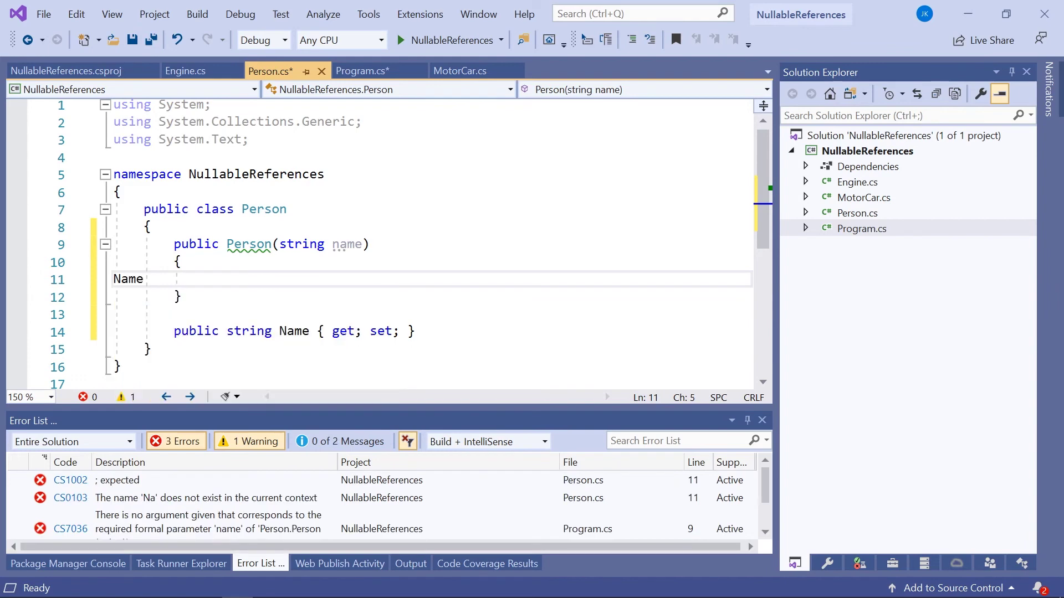
pyautogui.write(' = name;')
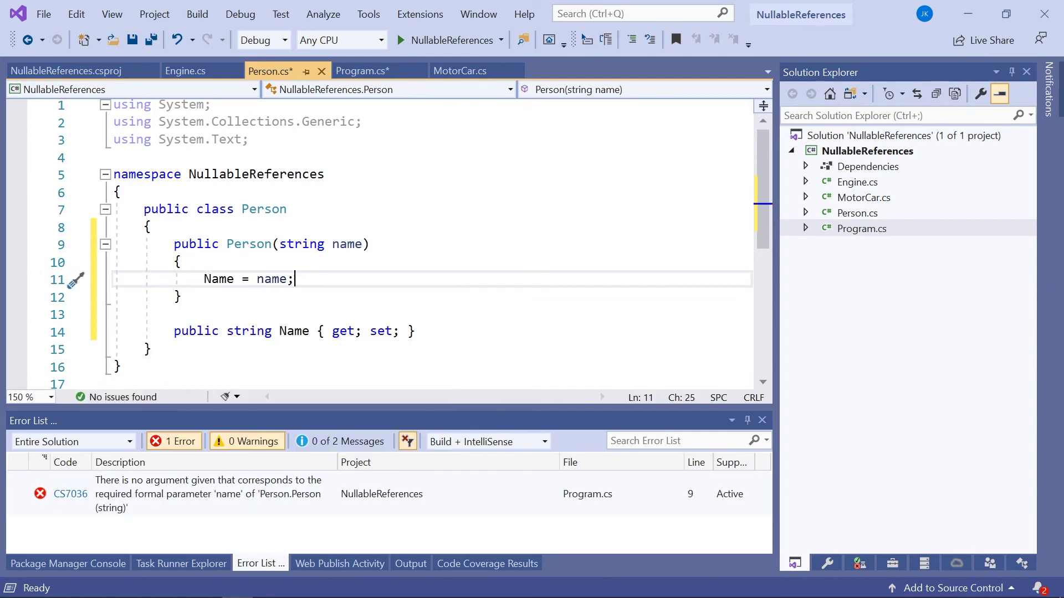
# Delete the Name property's setter to make it get-only, then review the constructor assigning Name = name
pyautogui.click(376, 330)
pyautogui.doubleClick(382, 332)
pyautogui.press('Delete')
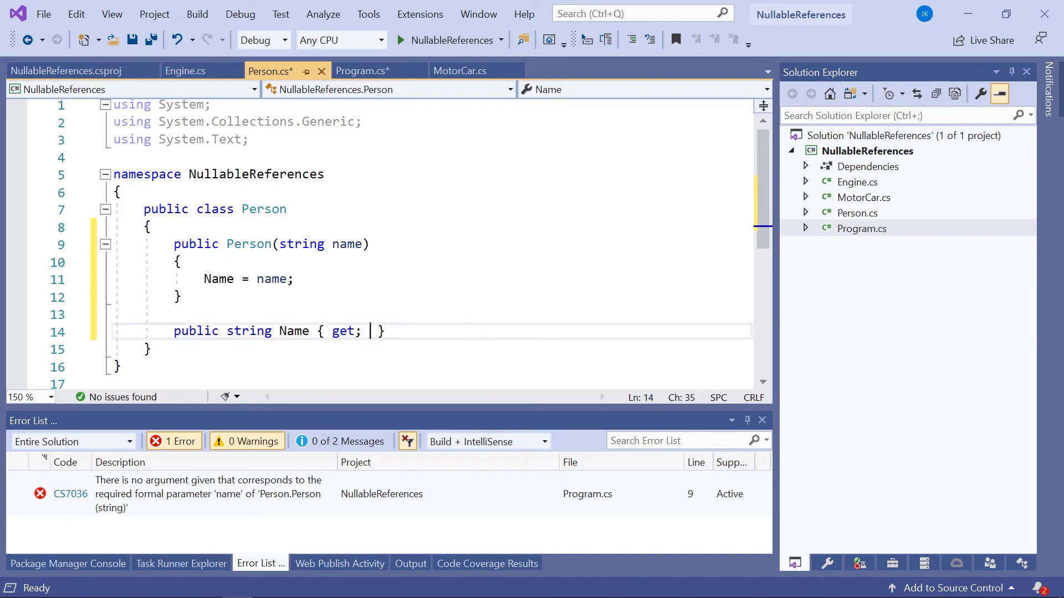
pyautogui.press('BackSpace')
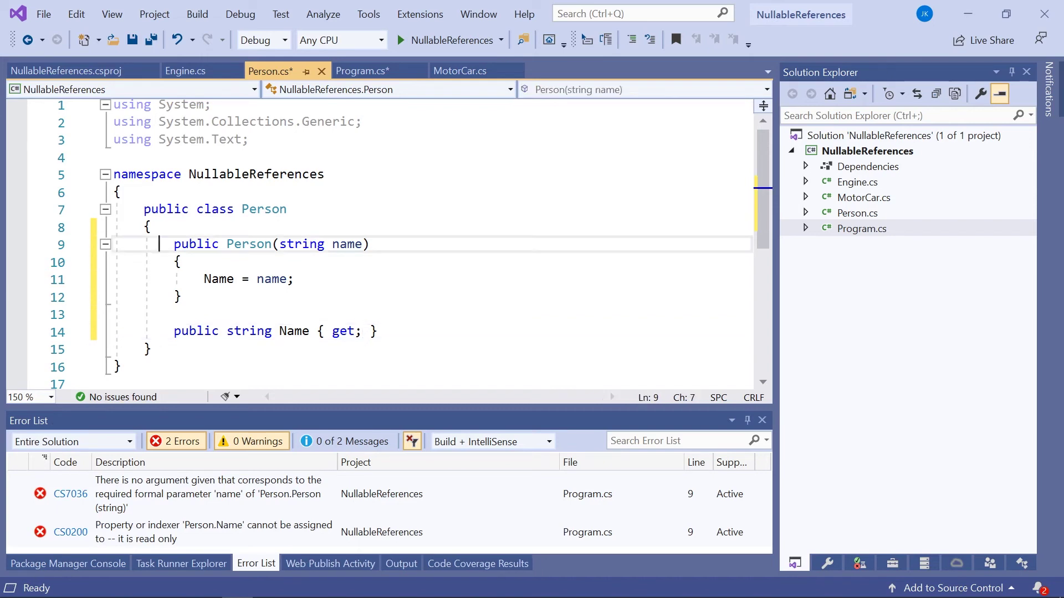
pyautogui.moveTo(174, 243); pyautogui.dragTo(181, 296)
pyautogui.press('Escape')
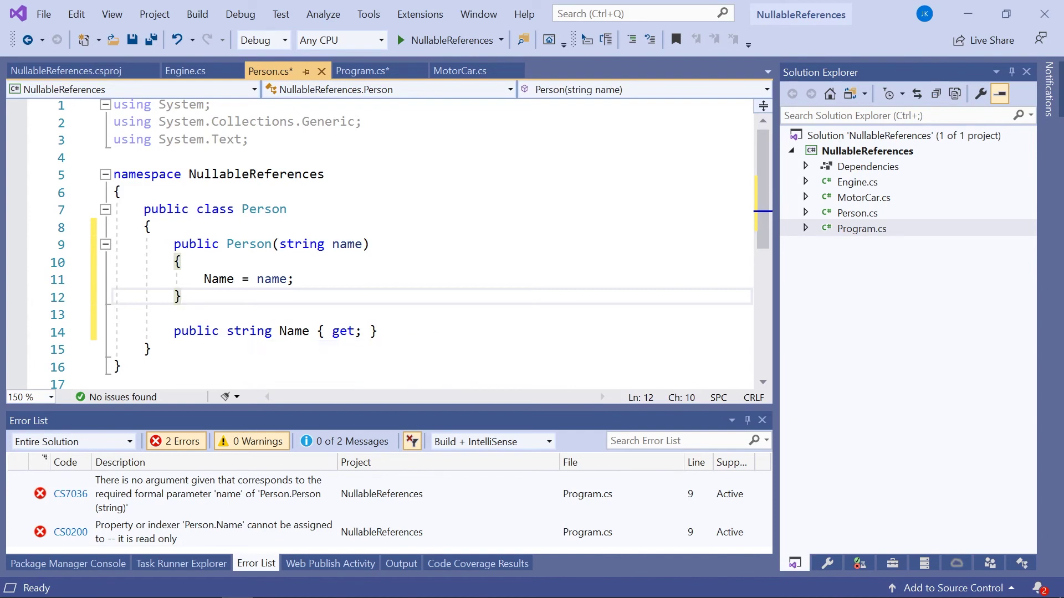
# In Program.cs, inspect the Name object initializer on line 9
pyautogui.hotkey('ctrl', 'Tab')
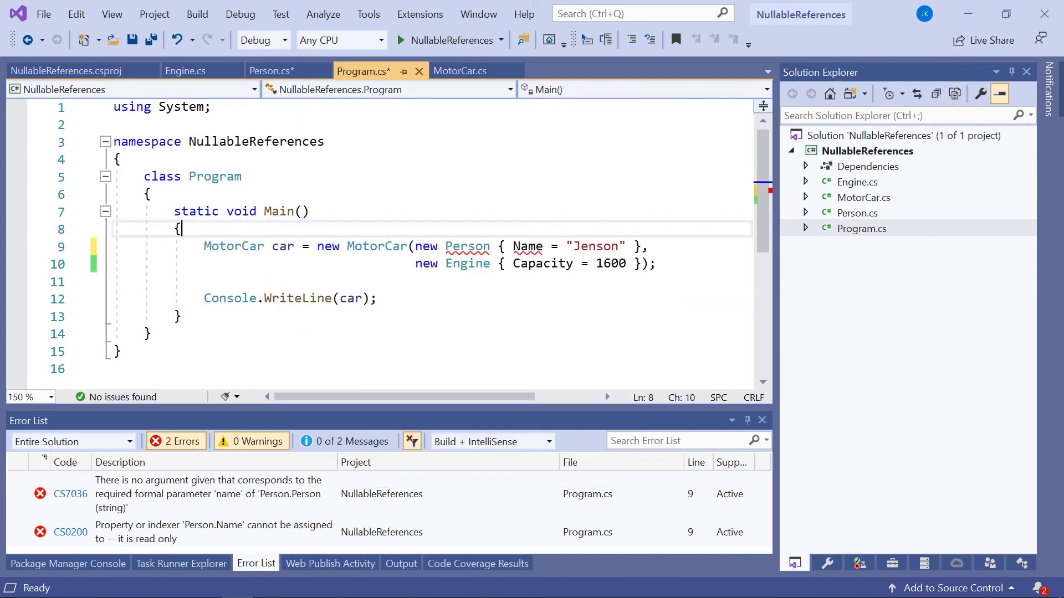
pyautogui.hotkey('shift', 'ctrl', 'Right')
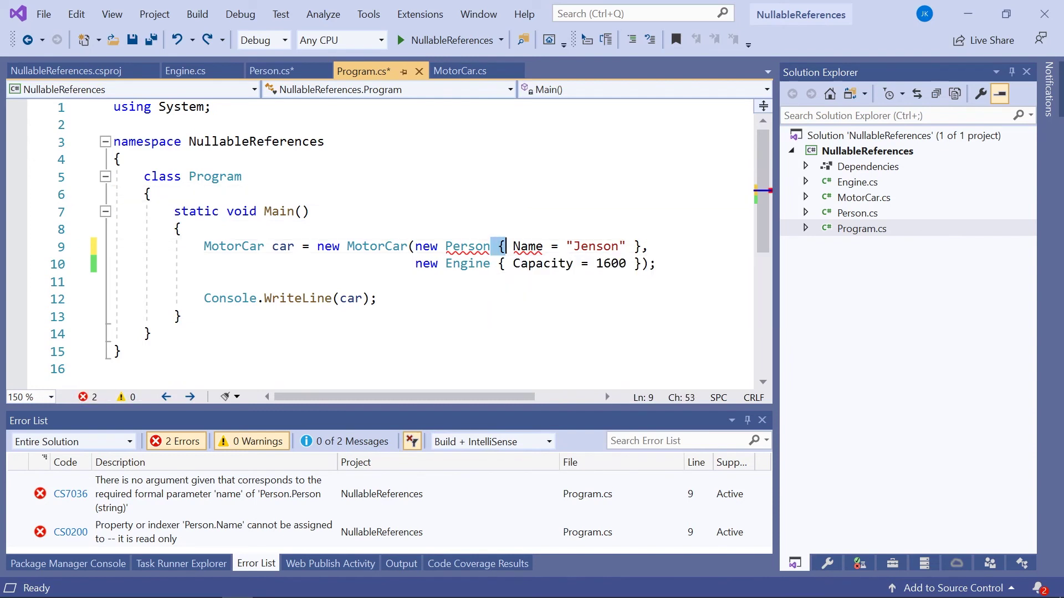
pyautogui.hotkey('shift', 'Right')
pyautogui.hotkey('shift', 'Right')
pyautogui.hotkey('shift', 'Right')
pyautogui.hotkey('shift', 'Right')
pyautogui.hotkey('shift', 'Right')
pyautogui.hotkey('shift', 'Right')
pyautogui.hotkey('shift', 'Right')
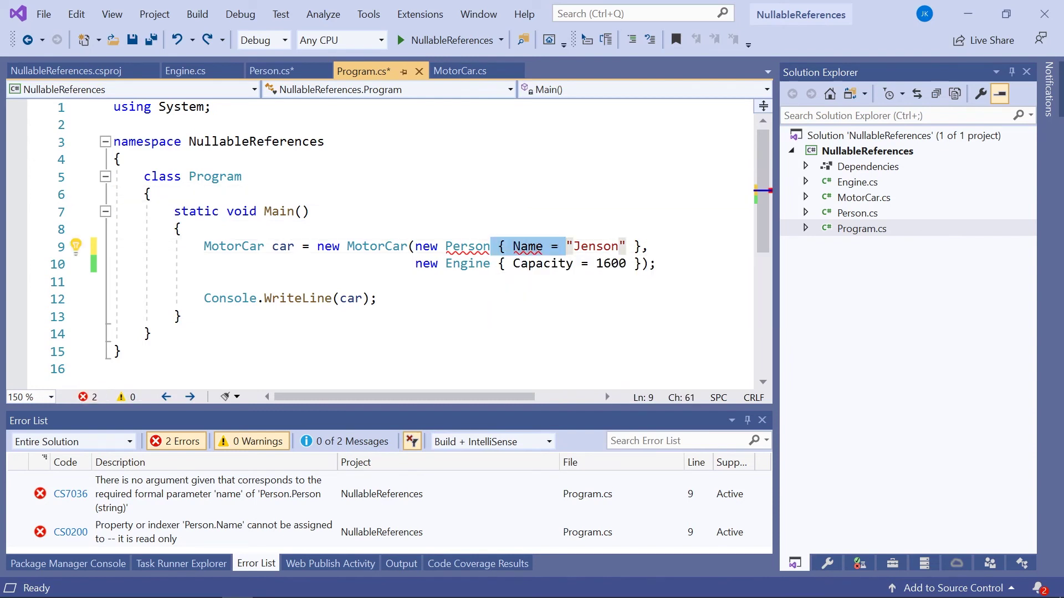
pyautogui.press('Up')
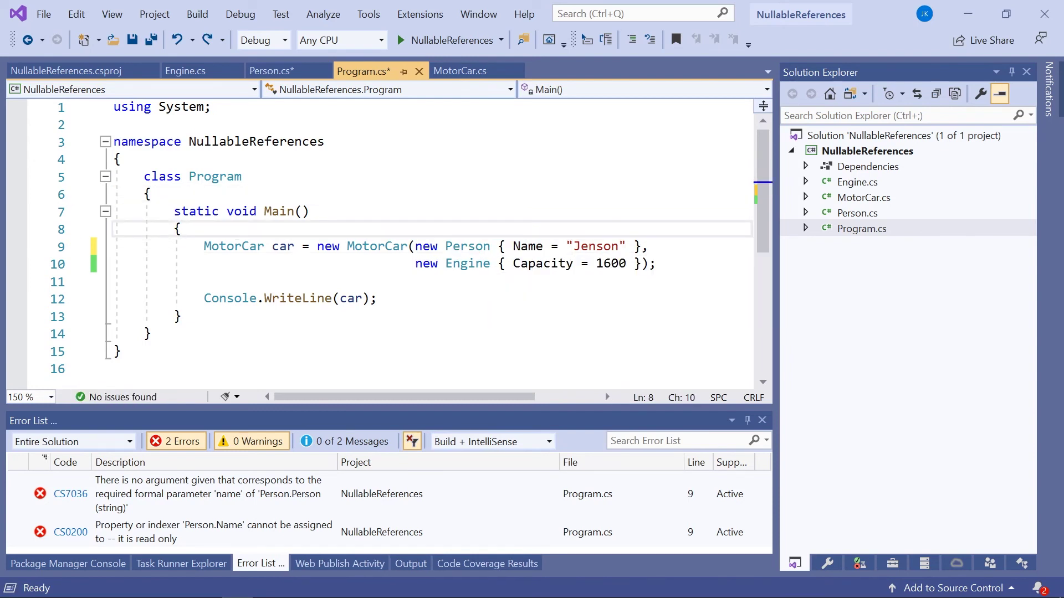
# Replace the initializer with Person("Jenson"), tidy spacing, and run to print 'Jenson drives a 1600cc car.'
pyautogui.moveTo(499, 246); pyautogui.dragTo(558, 248)
pyautogui.write('(')
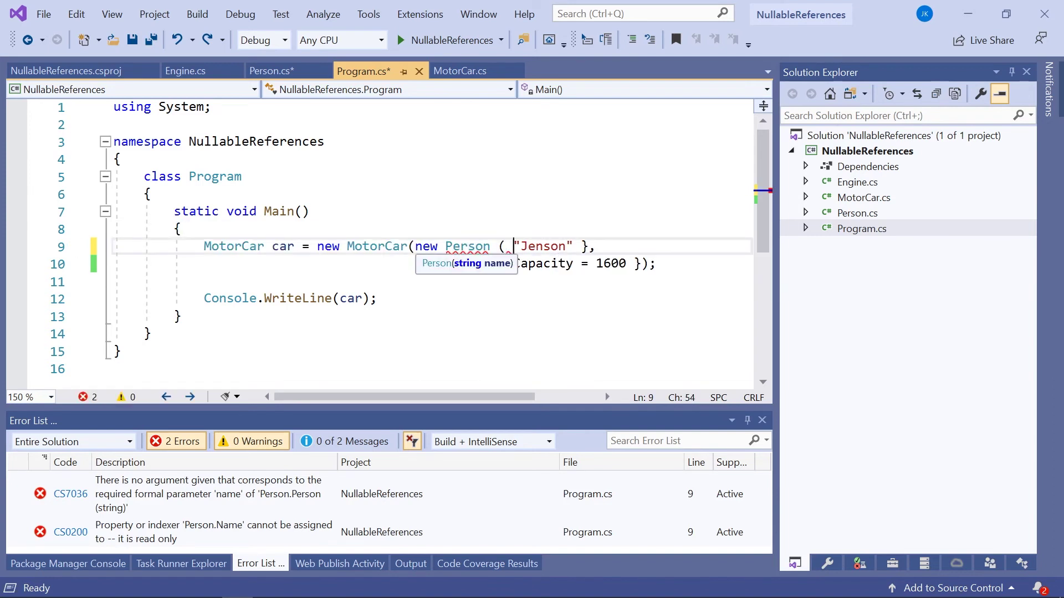
pyautogui.hotkey('ctrl', 'Right')
pyautogui.hotkey('ctrl', 'Right')
pyautogui.hotkey('shift', 'Right')
pyautogui.write(')')
pyautogui.press('Left')
pyautogui.press('BackSpace')
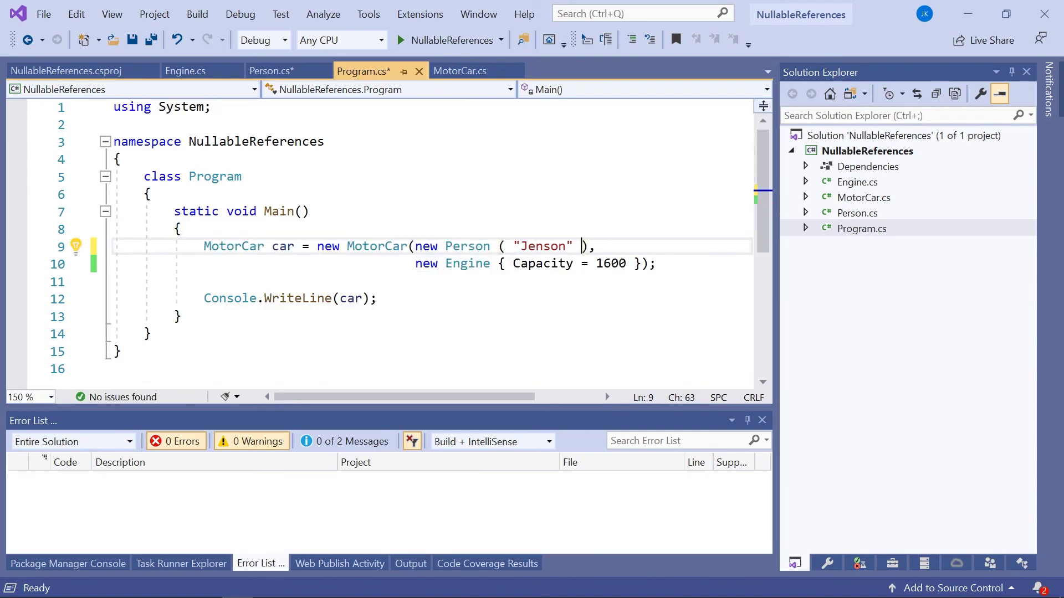
pyautogui.hotkey('ctrl', 'Left')
pyautogui.press('BackSpace')
pyautogui.hotkey('ctrl', 'F5')
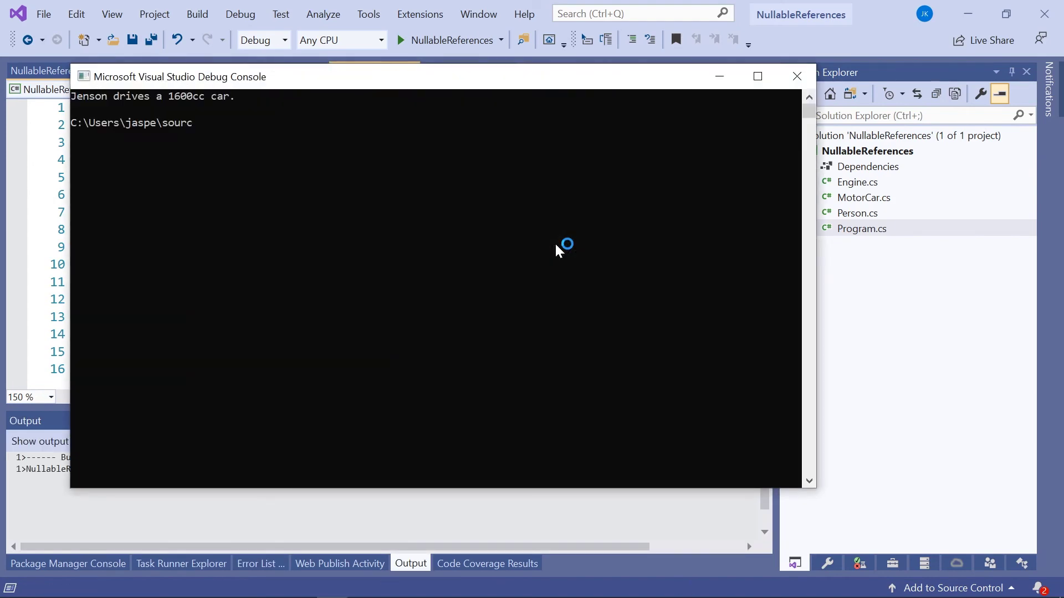
pyautogui.press('Return')
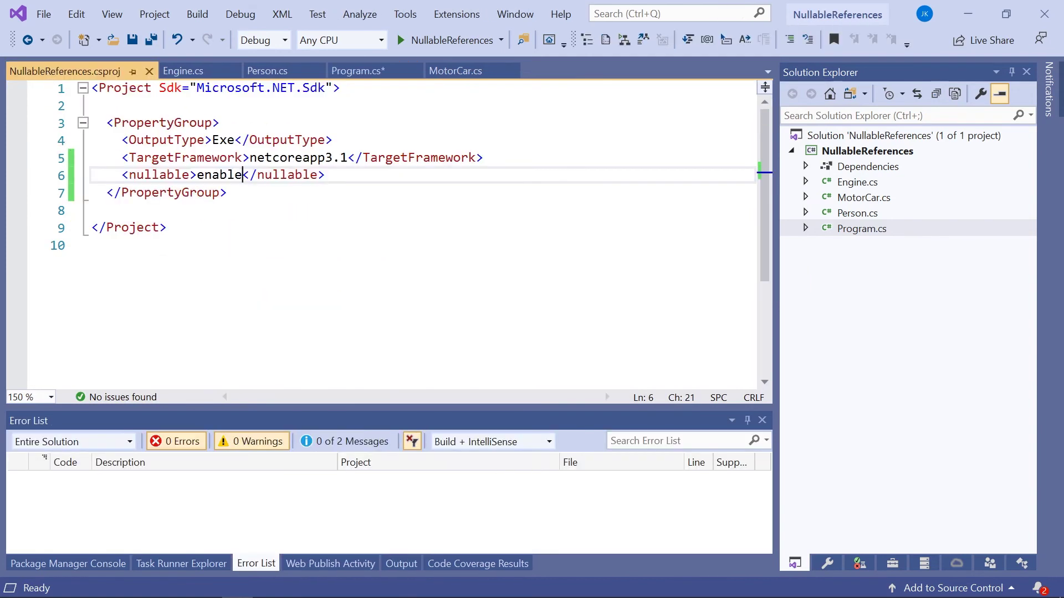
# Highlight <nullable>enable</nullable> in NullableReferences.csproj, then bring MotorCar.cs back up
pyautogui.moveTo(122, 174); pyautogui.dragTo(326, 174)
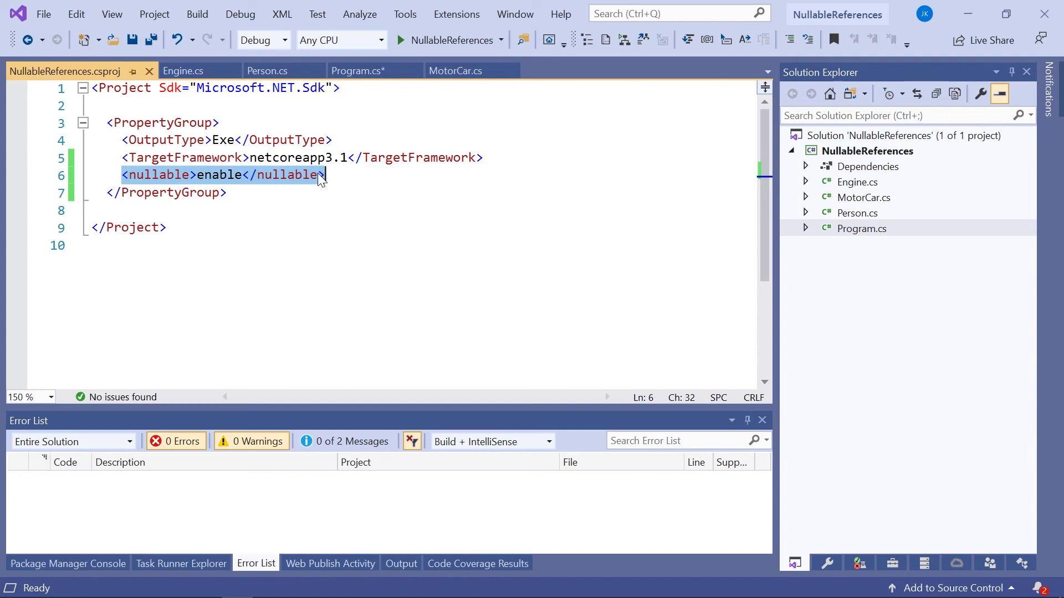
pyautogui.click(456, 71)
pyautogui.scroll(1, 600, 391)
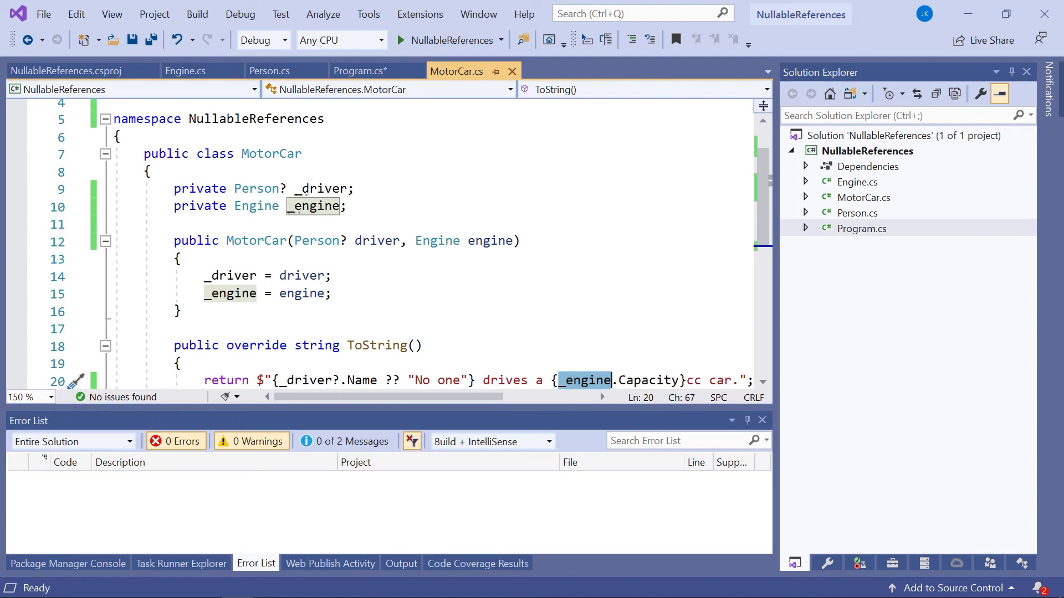
# Highlight MotorCar's nullable Person? _driver field and non-nullable Engine _engine field
pyautogui.click(352, 189)
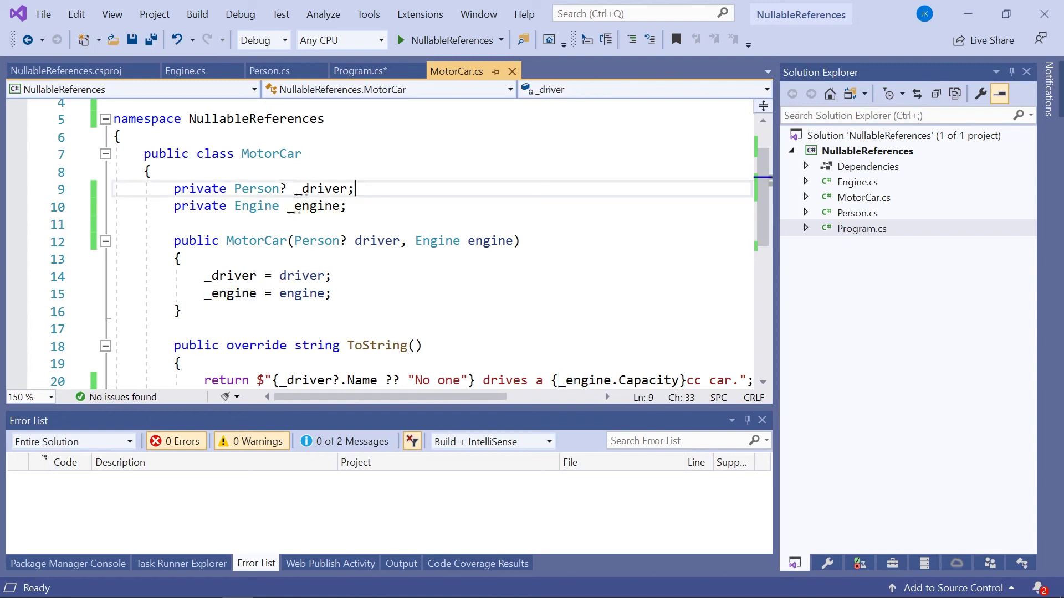
pyautogui.moveTo(294, 189); pyautogui.dragTo(348, 189)
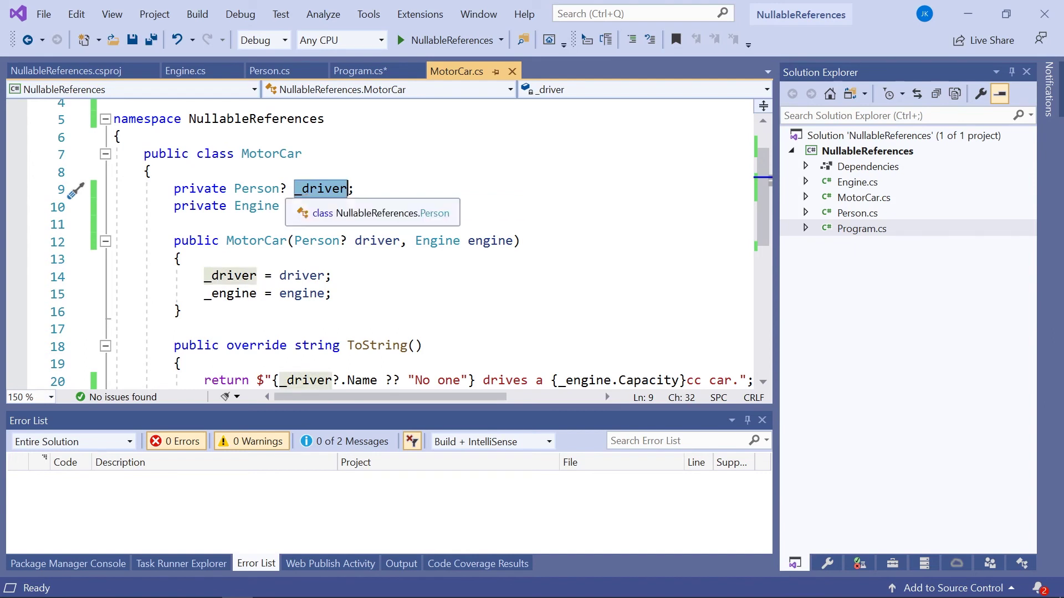
pyautogui.click(287, 189)
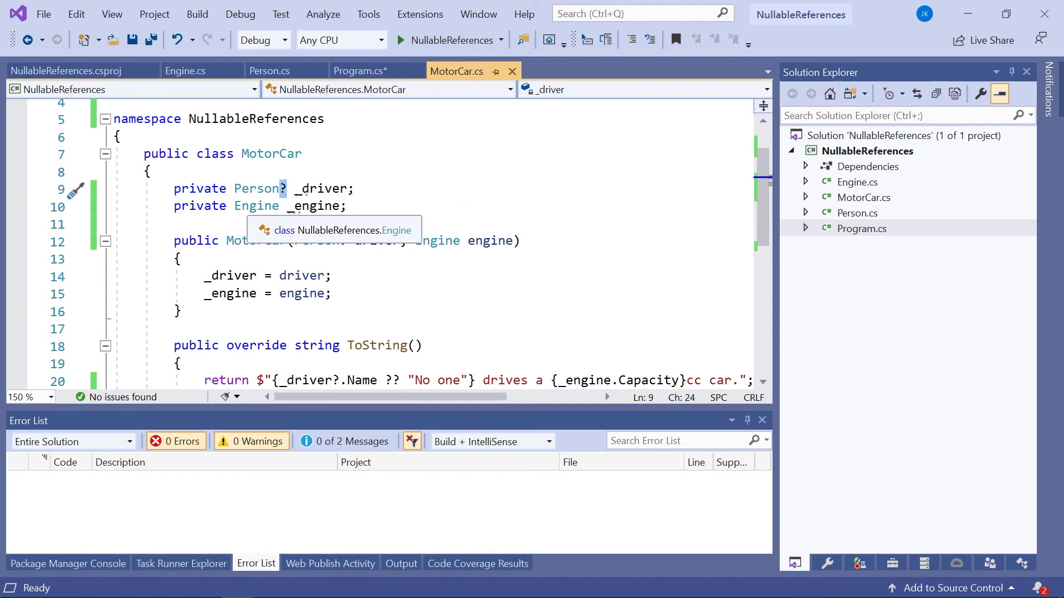
pyautogui.moveTo(235, 207); pyautogui.dragTo(348, 206)
pyautogui.moveTo(315, 207)
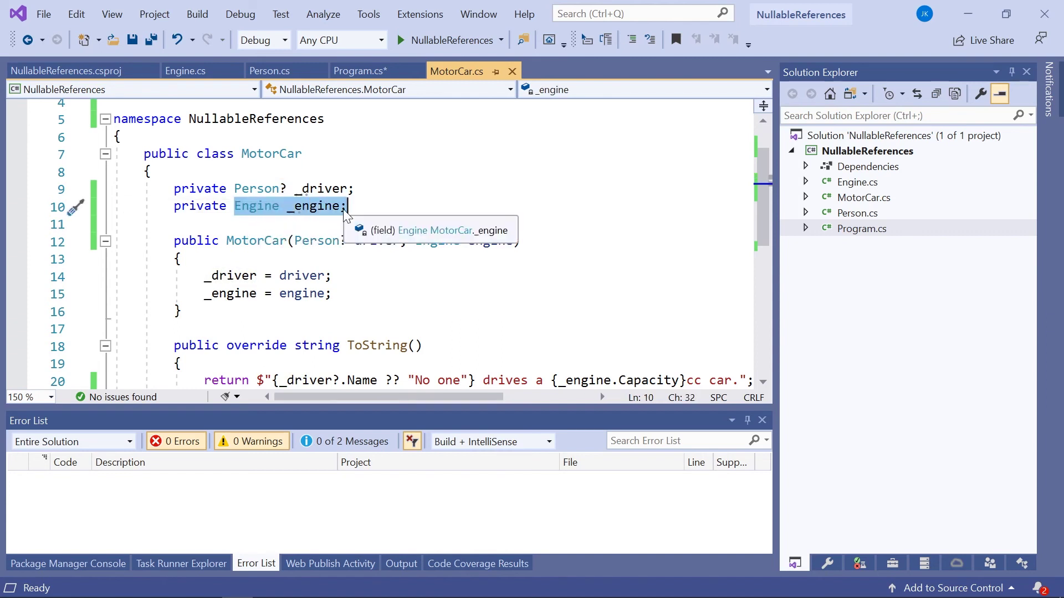
pyautogui.click(150, 171)
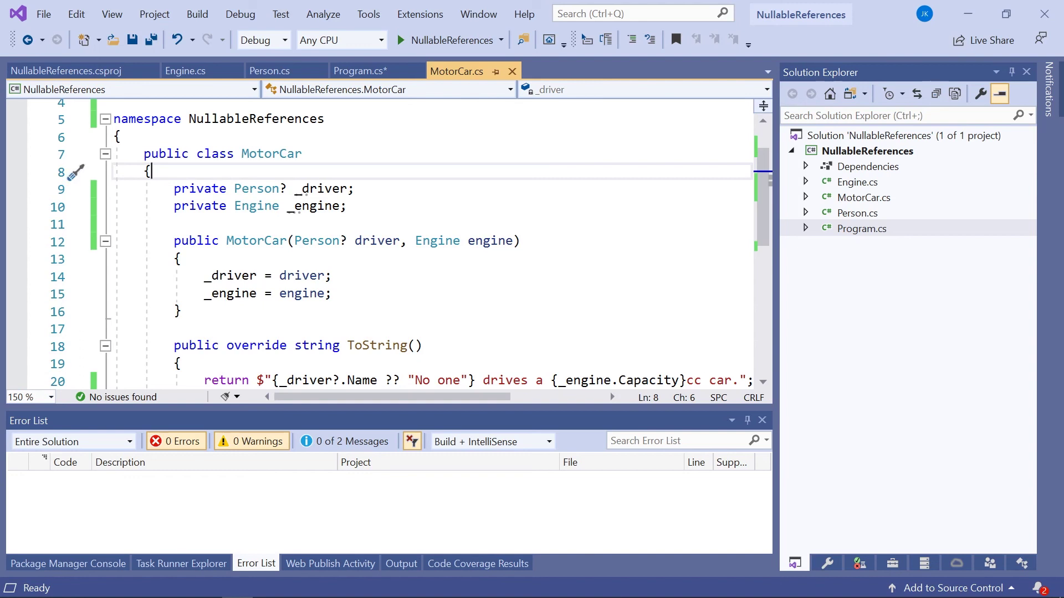
pyautogui.scroll(3, 75, 172)
pyautogui.scroll(-6, 75, 207)
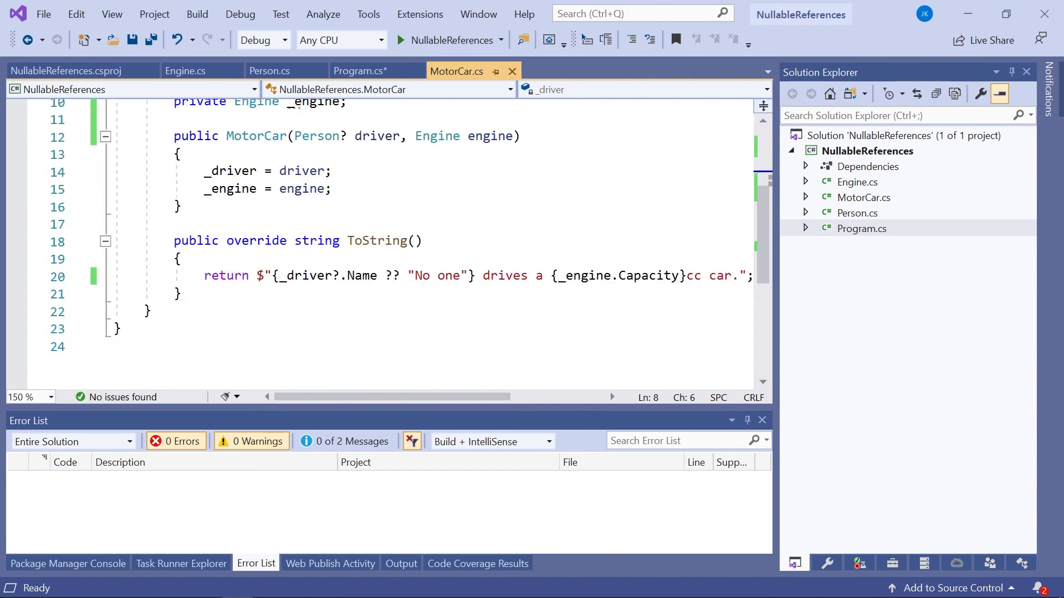
# Highlight the _driver?.Name and _engine.Capacity usages and the Person? driver constructor parameter
pyautogui.moveTo(279, 276); pyautogui.dragTo(384, 276)
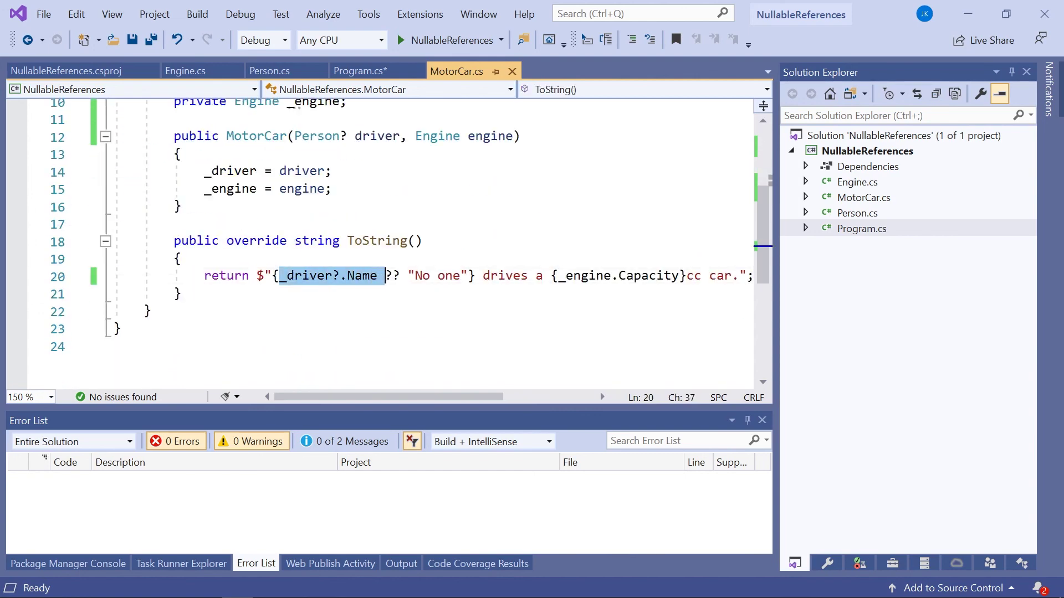
pyautogui.hotkey('shift', 'Left')
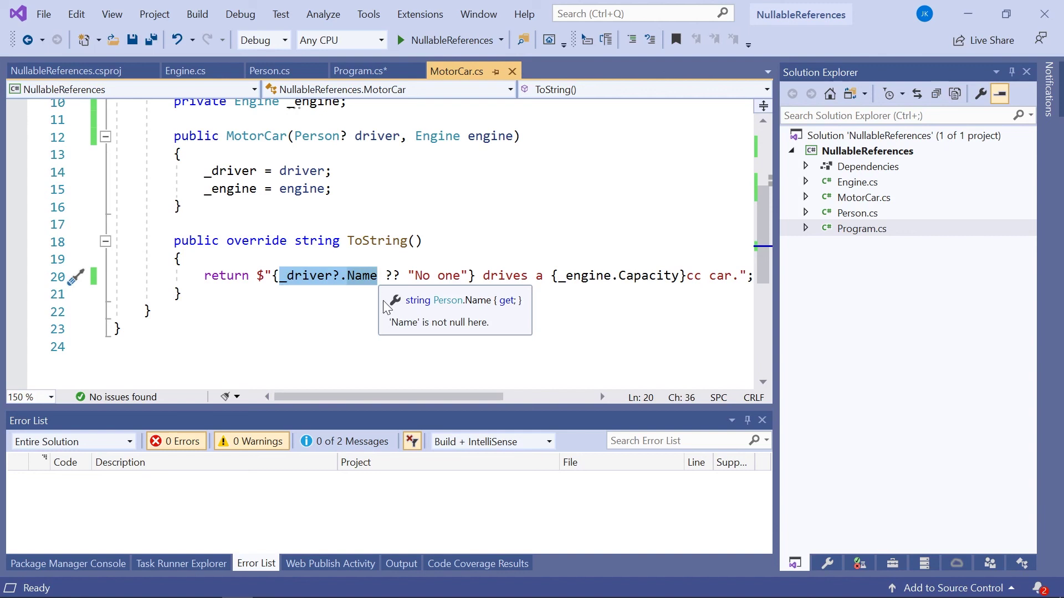
pyautogui.click(151, 311)
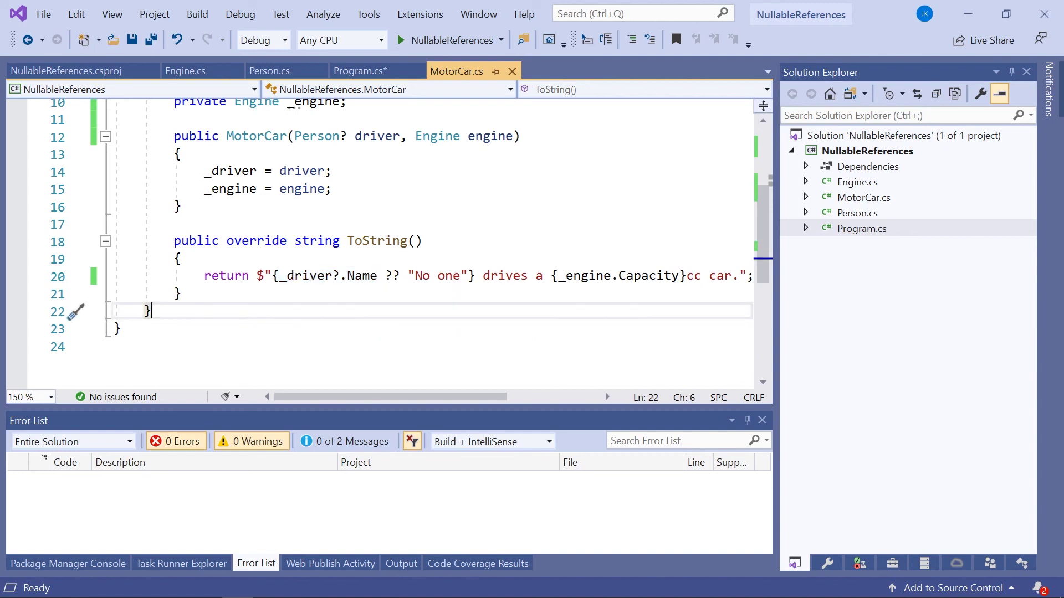
pyautogui.moveTo(559, 276); pyautogui.dragTo(680, 276)
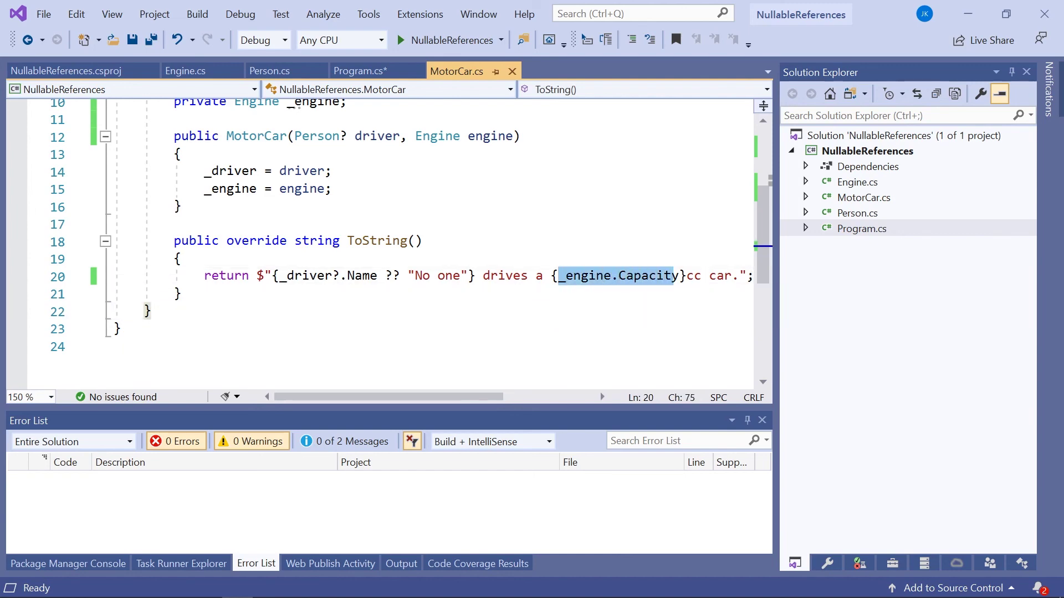
pyautogui.scroll(1, 416, 249)
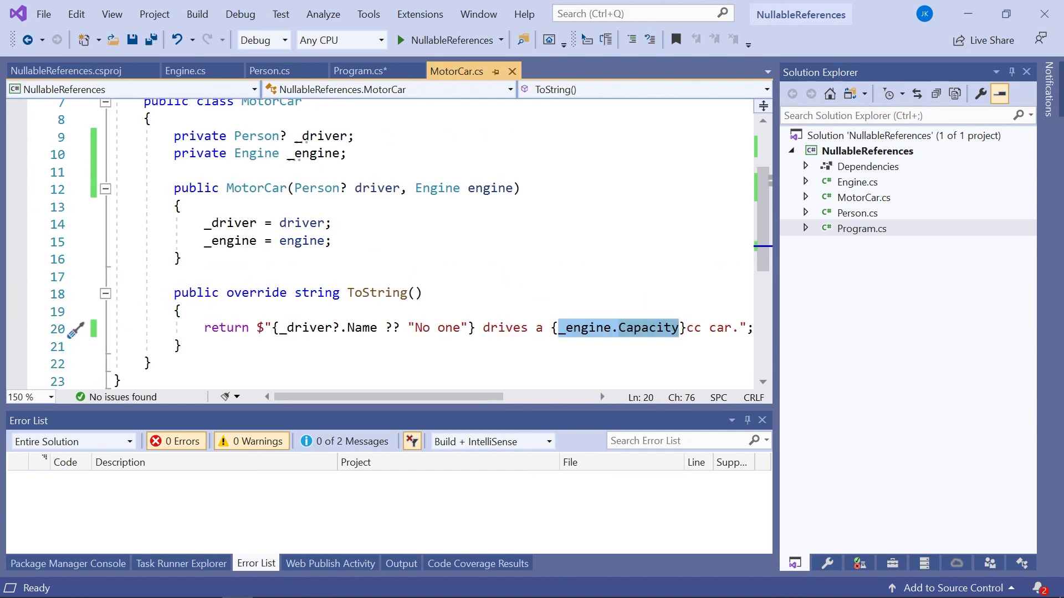
pyautogui.click(295, 188)
pyautogui.moveTo(295, 188); pyautogui.dragTo(401, 188)
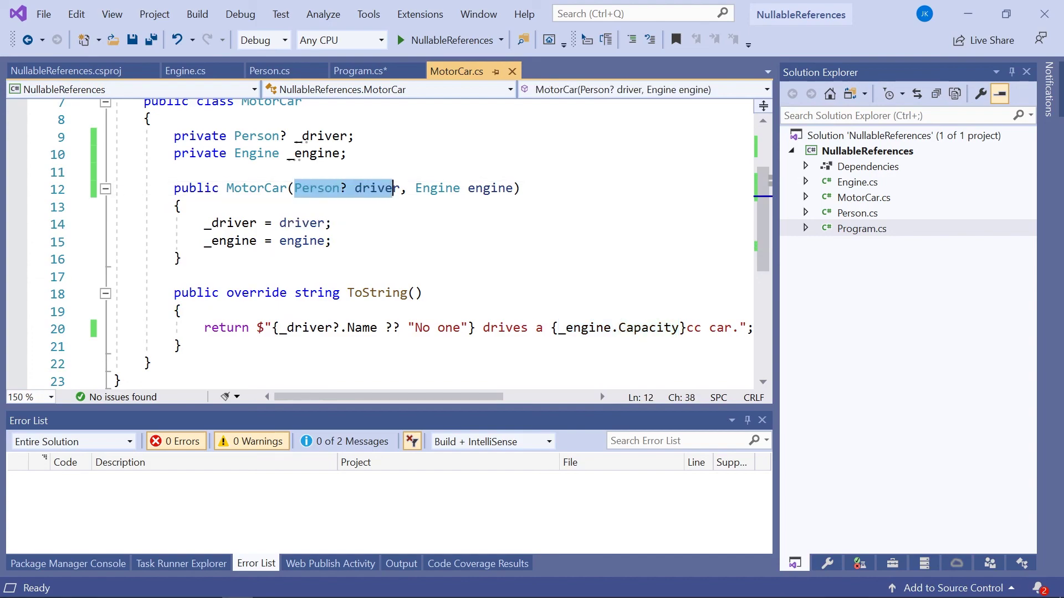
pyautogui.click(347, 189)
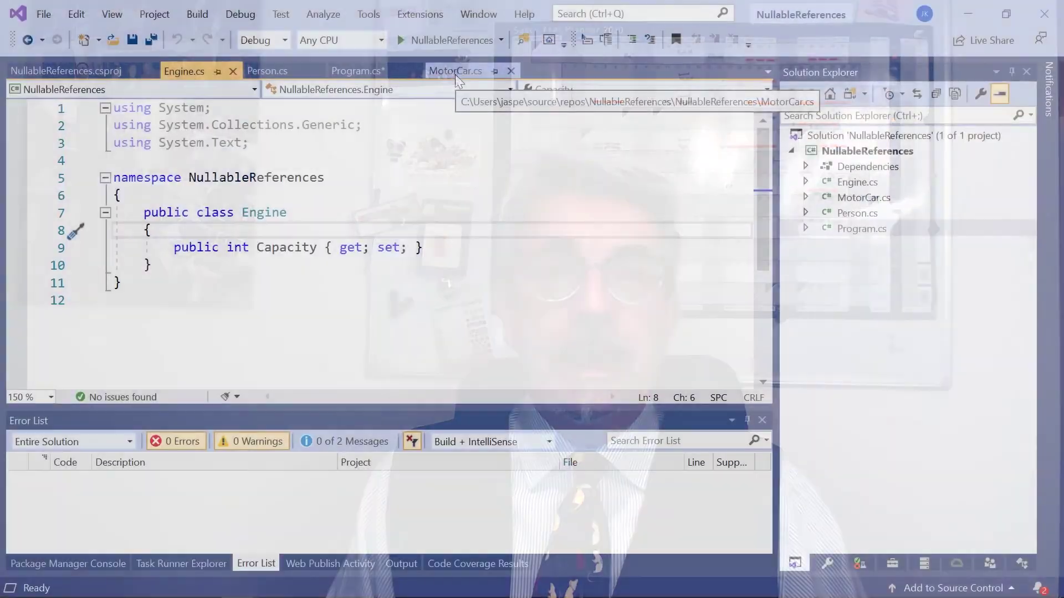
# Bring MotorCar.cs with its Person? driver constructor back into the editor
pyautogui.click(454, 74)
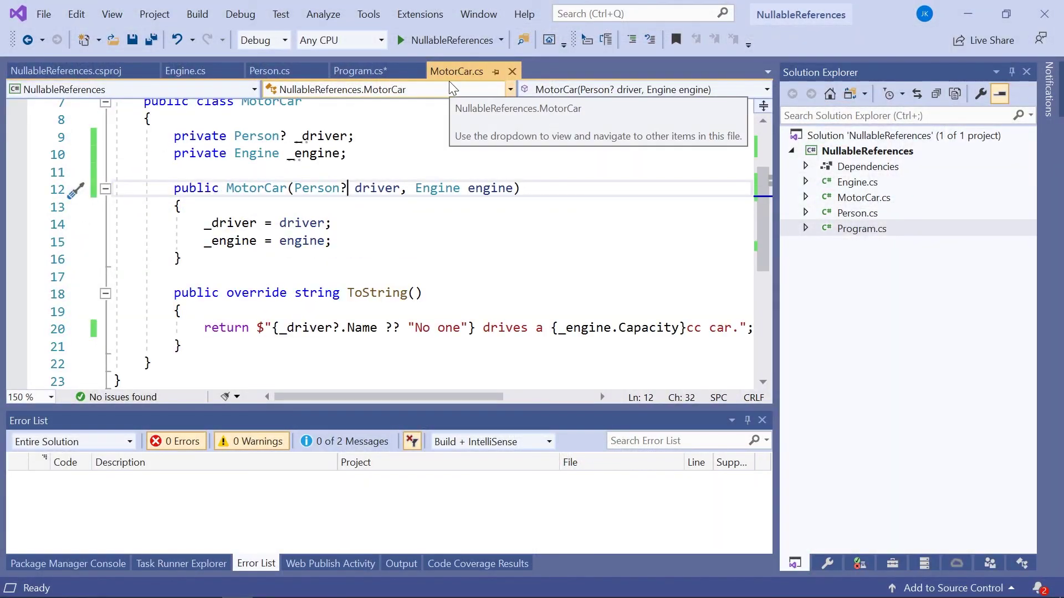